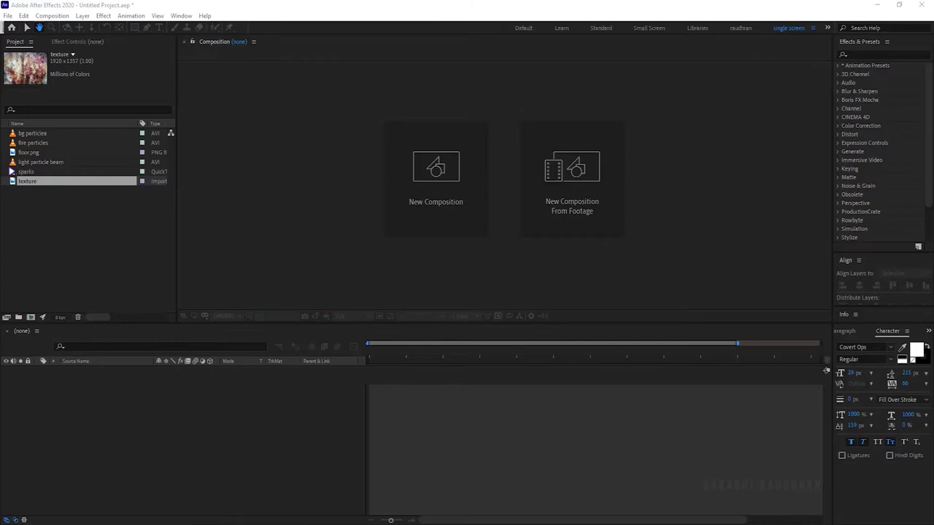
# Create a new composition named "main".
pyautogui.click(420, 181)
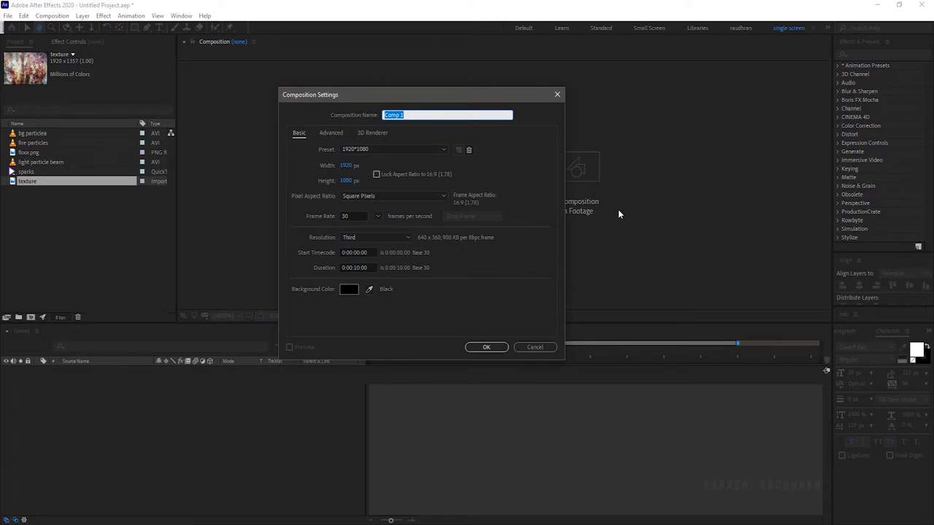
pyautogui.press('BackSpace')
pyautogui.write('main')
pyautogui.press('Return')
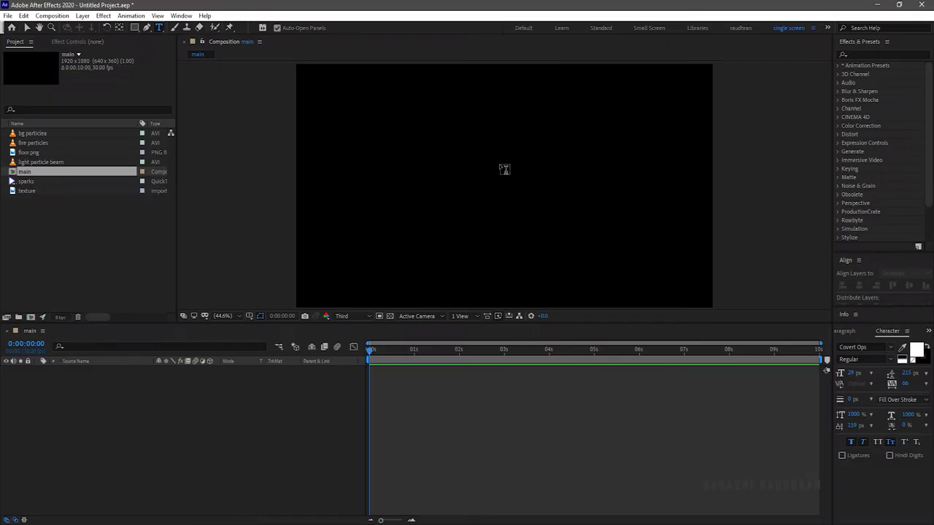
# Add the two-line text "Cinematic TITLE" and centre it horizontally and vertically in the composition.
pyautogui.click(496, 175)
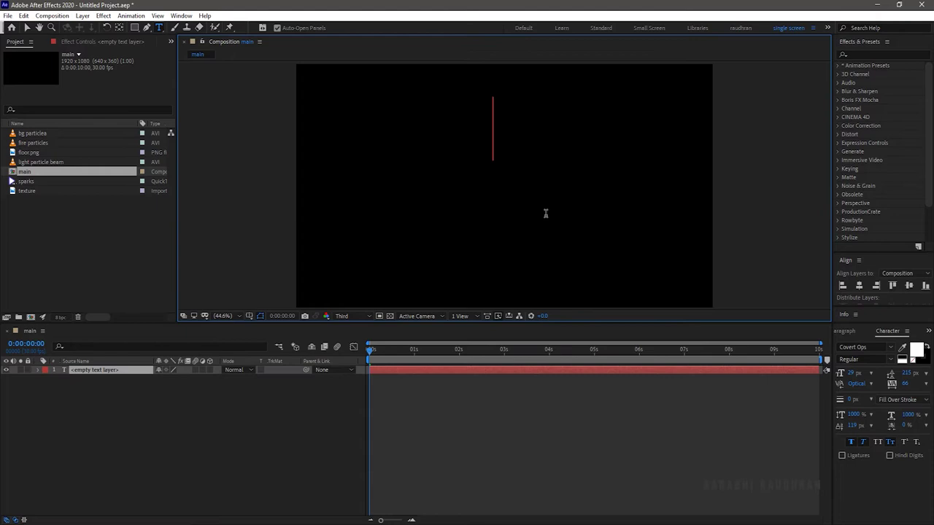
pyautogui.write('Cinematic')
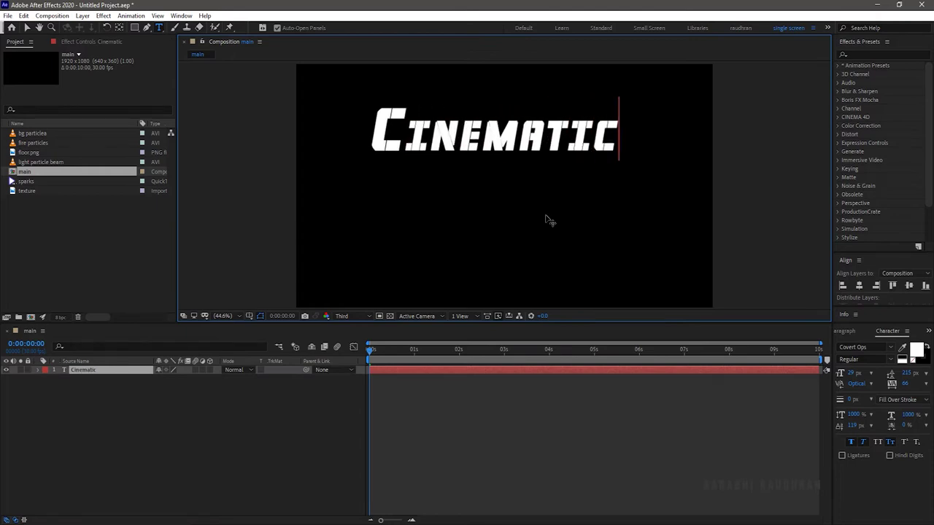
pyautogui.press('Return')
pyautogui.write('TITLE')
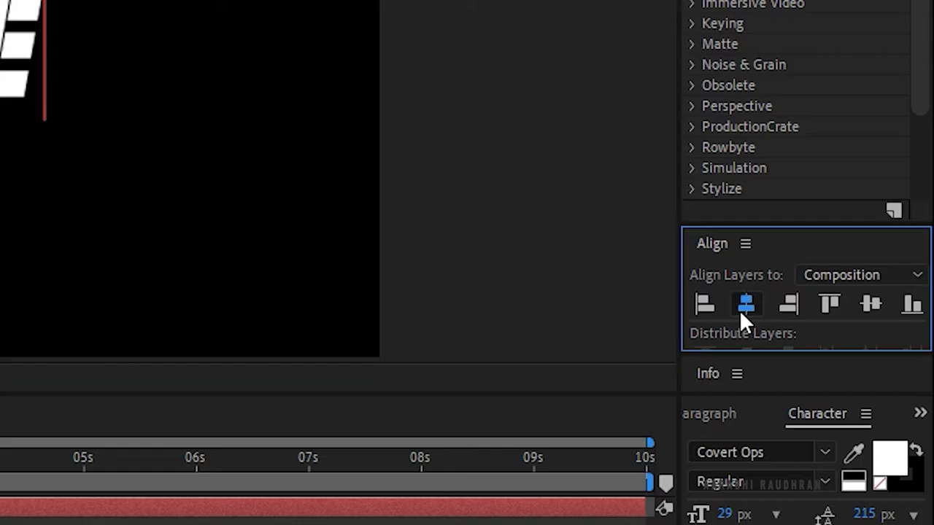
pyautogui.click(858, 290)
pyautogui.click(909, 287)
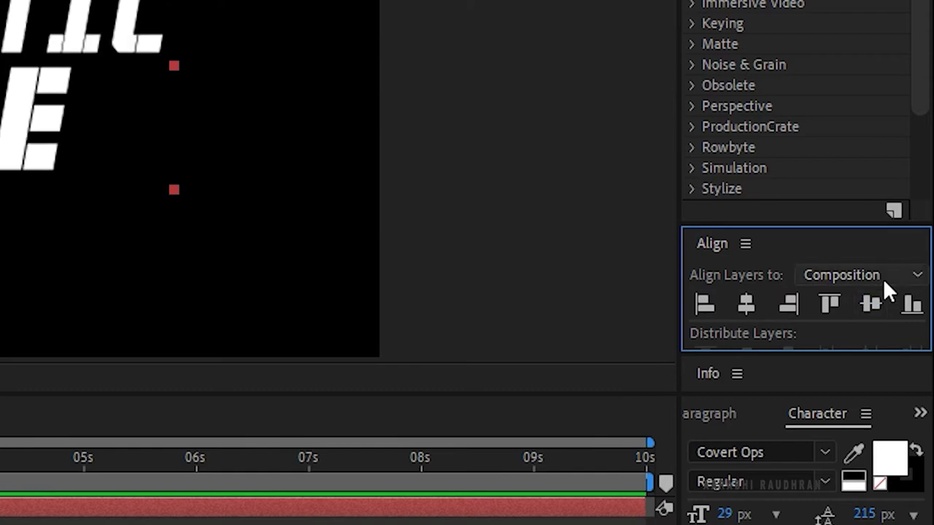
# Place the texture image beneath the title text layer and scale it to 65%.
pyautogui.click(31, 192)
pyautogui.moveTo(39, 200); pyautogui.dragTo(249, 524)
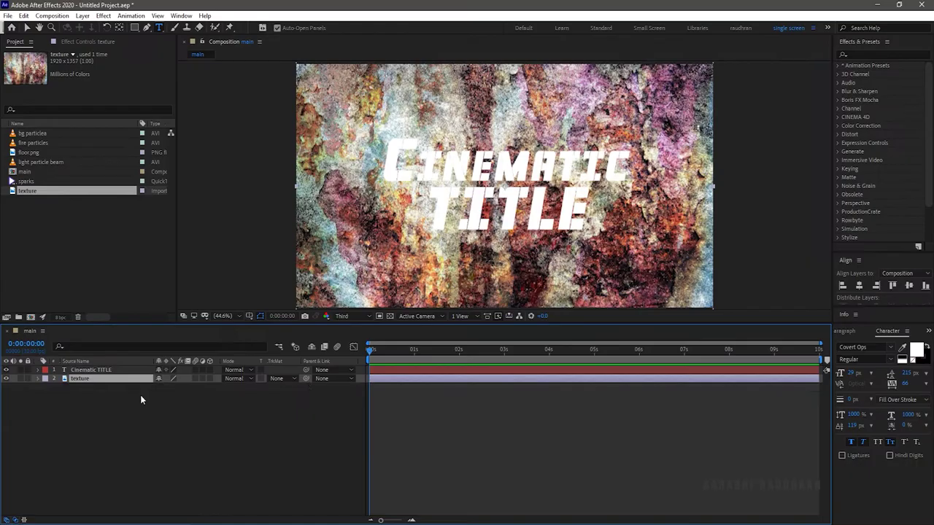
pyautogui.press('s')
pyautogui.moveTo(189, 387); pyautogui.dragTo(177, 431)
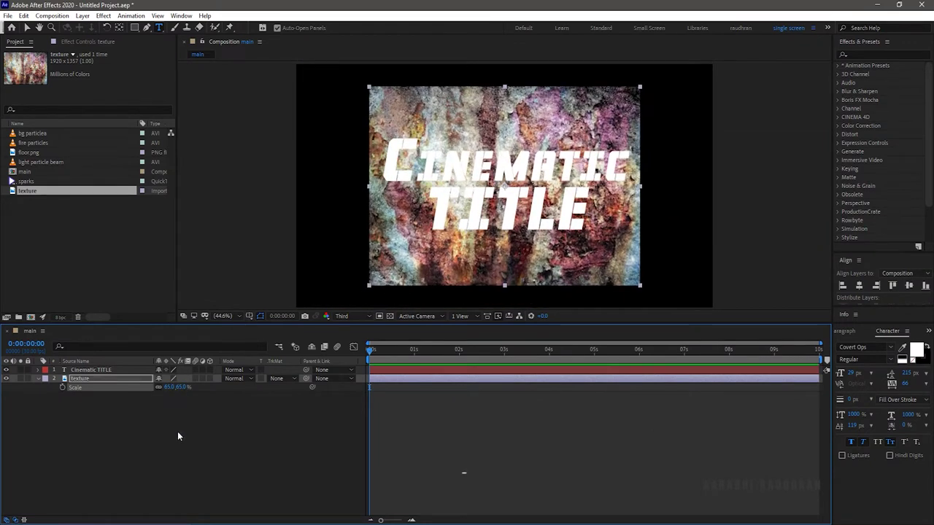
# Pre-compose the texture layer as "texture ph" with all attributes moved, and set its track matte to Alpha Matte "Cinematic TITLE".
pyautogui.rightClick(81, 379)
pyautogui.click(111, 321)
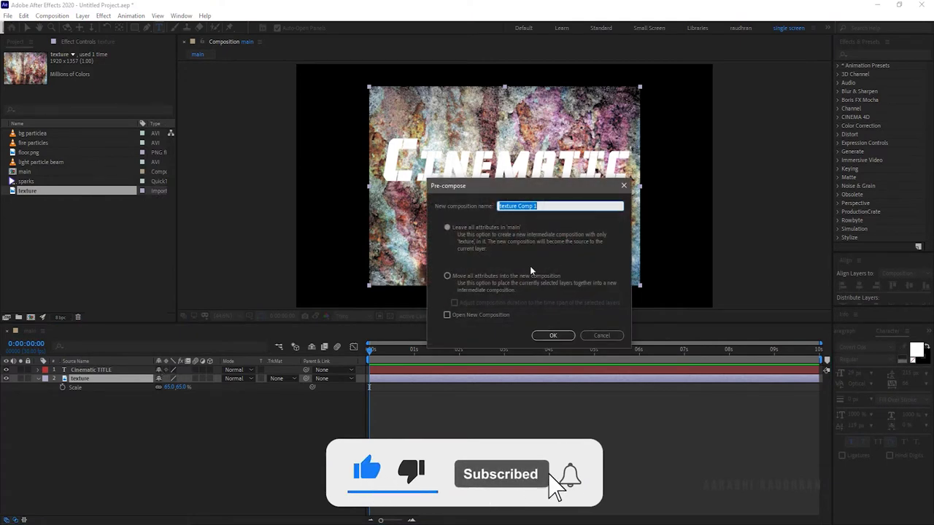
pyautogui.click(513, 278)
pyautogui.doubleClick(539, 206)
pyautogui.moveTo(538, 206); pyautogui.dragTo(493, 208)
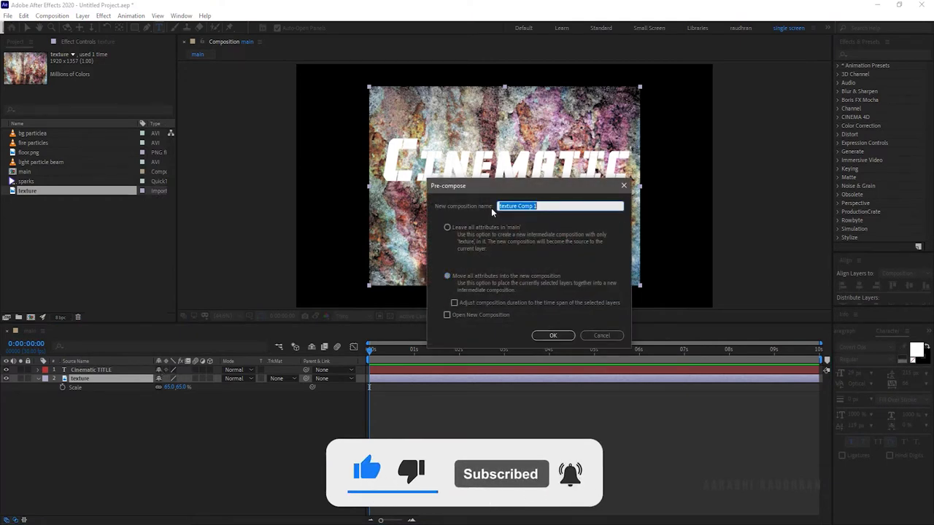
pyautogui.write('texture ph')
pyautogui.press('Return')
pyautogui.click(277, 379)
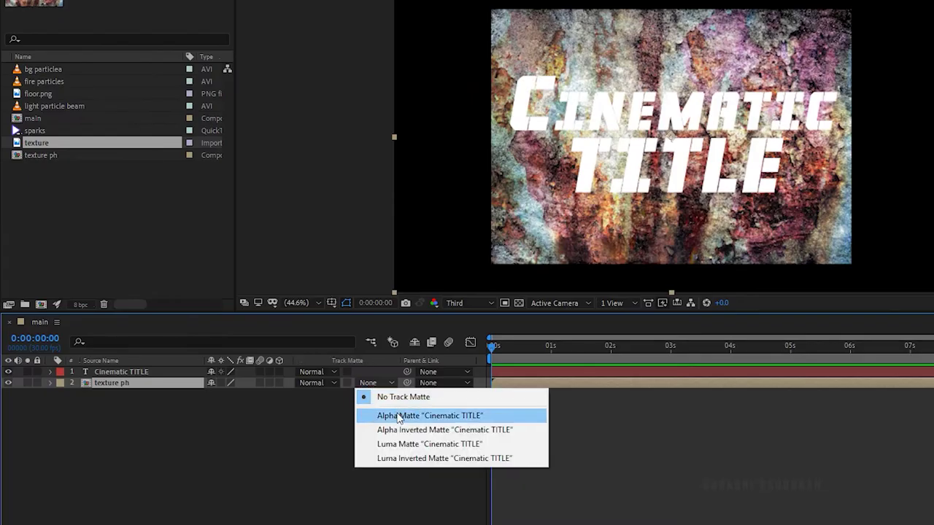
pyautogui.click(399, 415)
# Apply Curves to the texture ph layer with an S-shaped contrast curve, and add the Color Emboss effect.
pyautogui.click(766, 56)
pyautogui.write('curves')
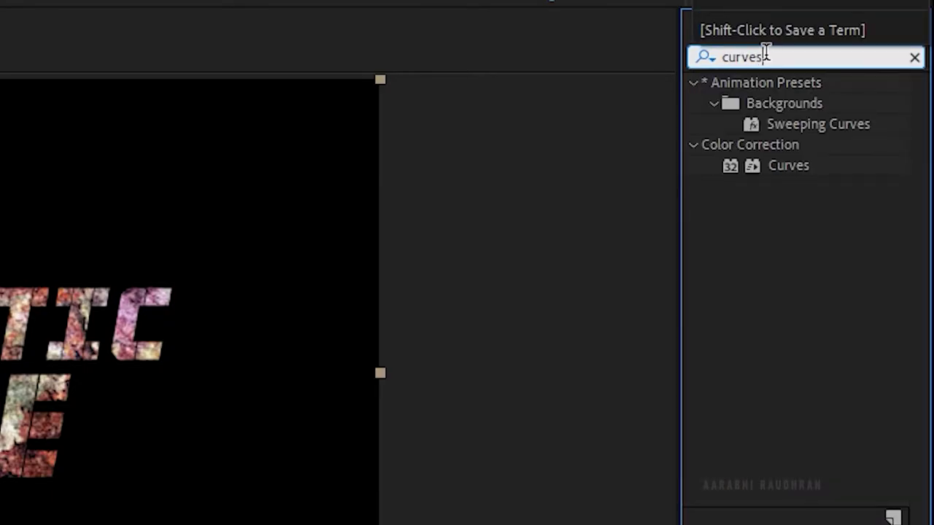
pyautogui.moveTo(780, 169); pyautogui.dragTo(99, 383)
pyautogui.moveTo(59, 194); pyautogui.dragTo(61, 195)
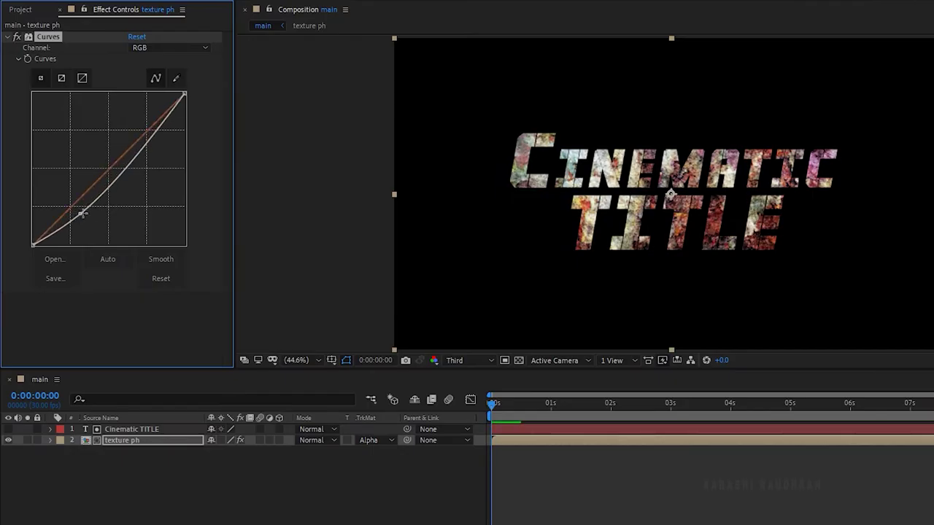
pyautogui.moveTo(151, 144); pyautogui.dragTo(143, 126)
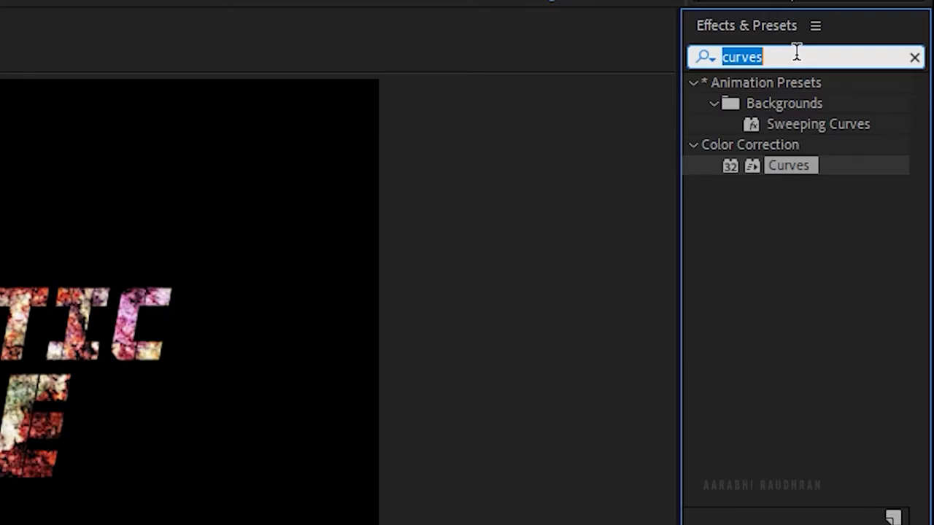
pyautogui.write('emboss')
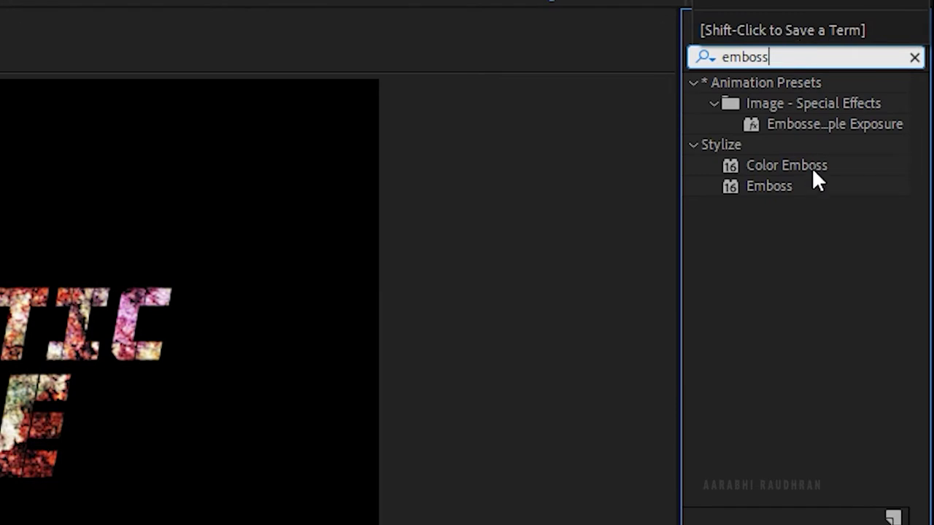
pyautogui.moveTo(807, 165); pyautogui.dragTo(109, 378)
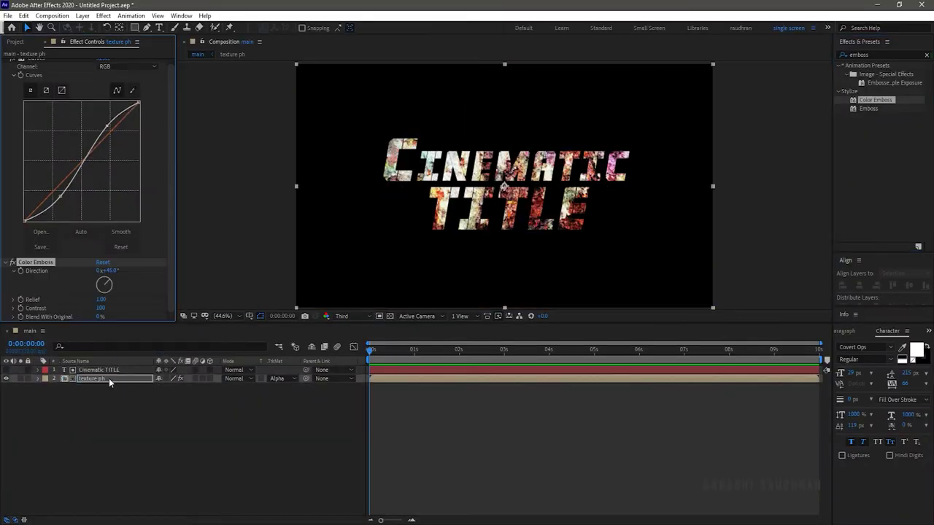
# Duplicate the Cinematic TITLE text layer, set the copy's blending mode to Add and make it visible.
pyautogui.click(119, 370)
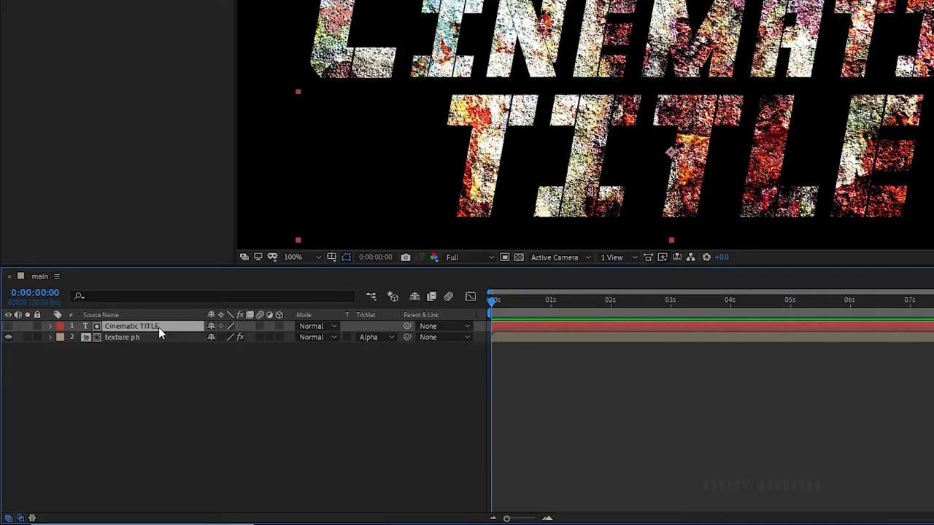
pyautogui.hotkey('ctrl', 'd')
pyautogui.click(314, 327)
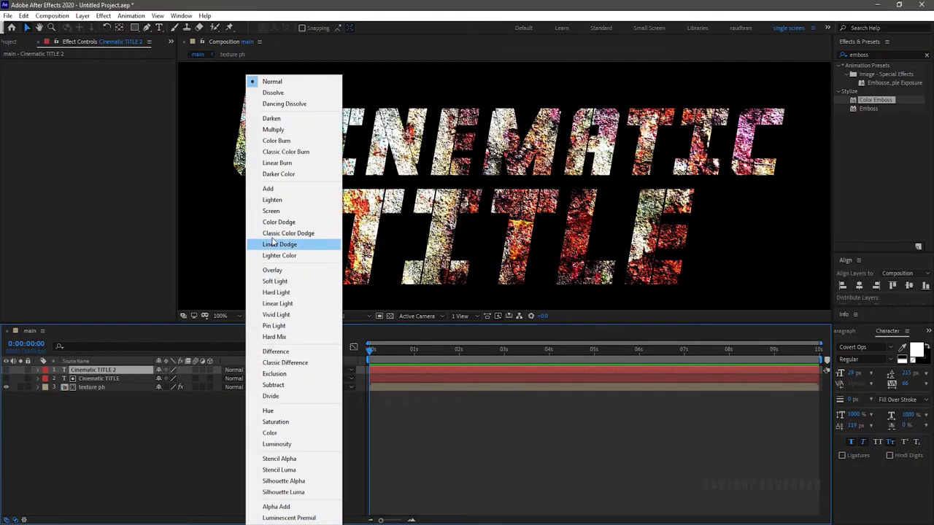
pyautogui.click(269, 189)
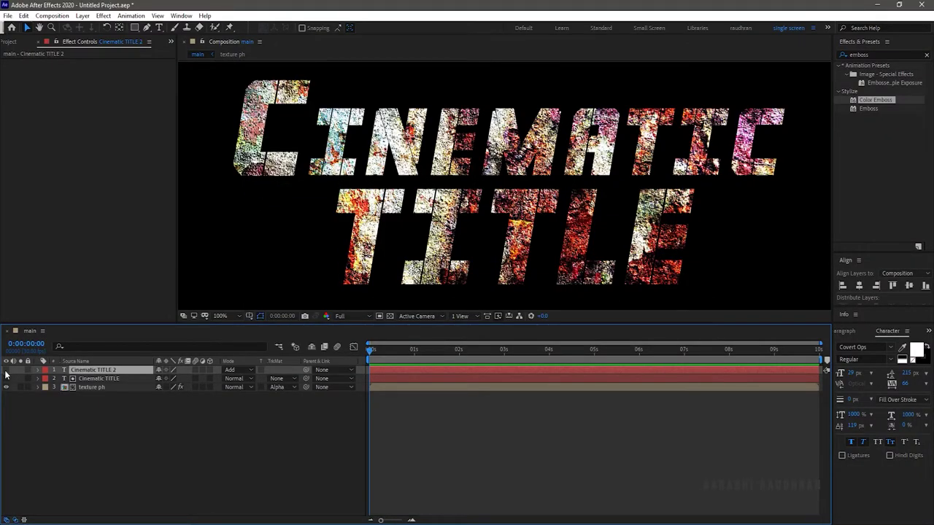
pyautogui.click(21, 370)
# Apply a Fill effect to the Cinematic TITLE 2 layer and set its colour to black (000000).
pyautogui.doubleClick(870, 55)
pyautogui.write('fill')
pyautogui.moveTo(786, 207); pyautogui.dragTo(100, 372)
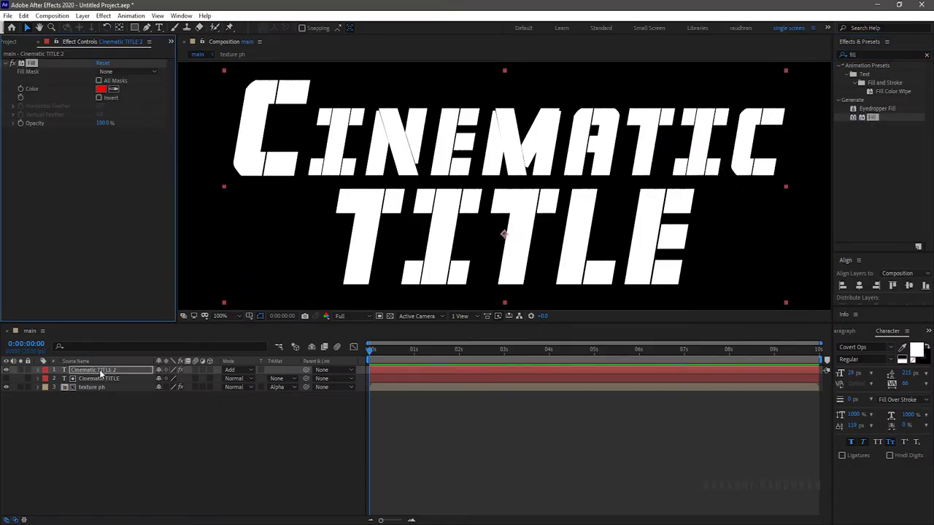
pyautogui.click(102, 89)
pyautogui.moveTo(142, 166); pyautogui.dragTo(23, 399)
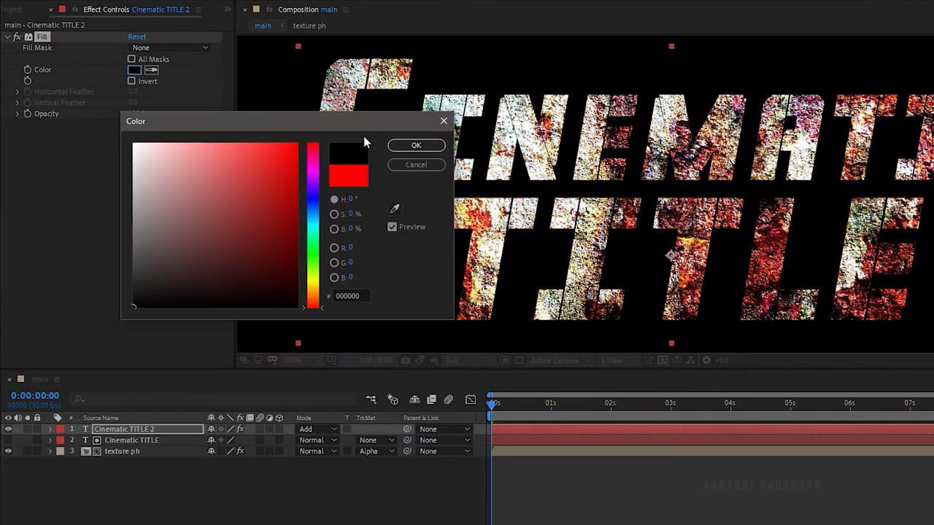
pyautogui.click(416, 145)
# Apply Bevel Alpha to the Cinematic TITLE 2 layer and set its light intensity to 1.00.
pyautogui.click(788, 51)
pyautogui.write('bevel')
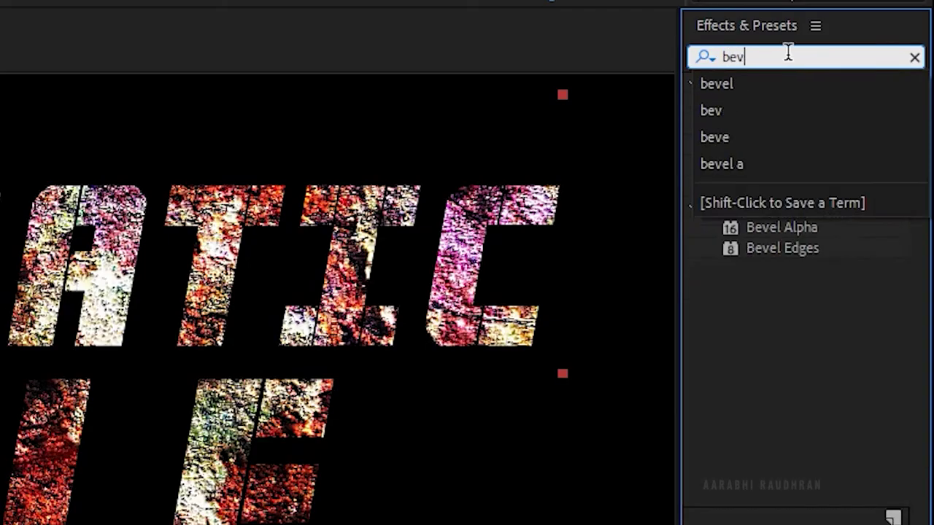
pyautogui.moveTo(805, 228); pyautogui.dragTo(117, 370)
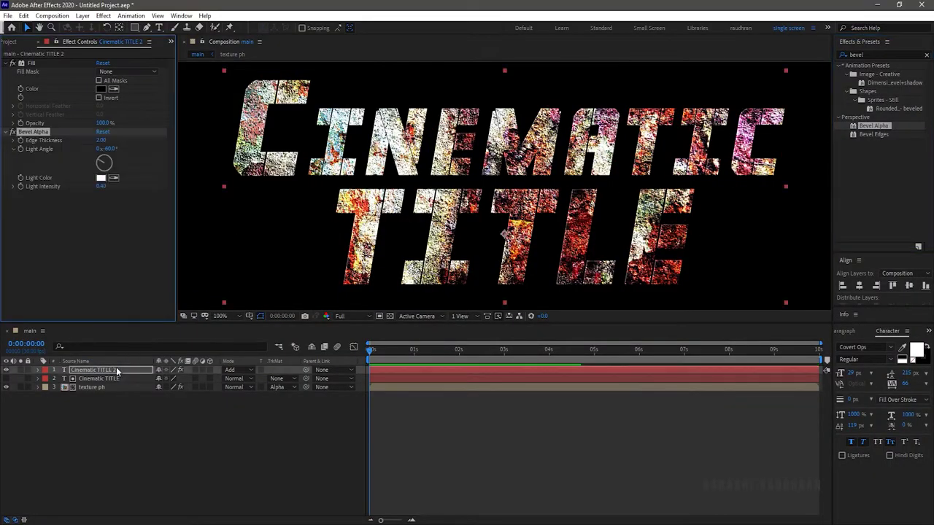
pyautogui.moveTo(101, 187); pyautogui.dragTo(161, 187)
# Create a new solid layer named "saber main" above the title layers.
pyautogui.rightClick(173, 409)
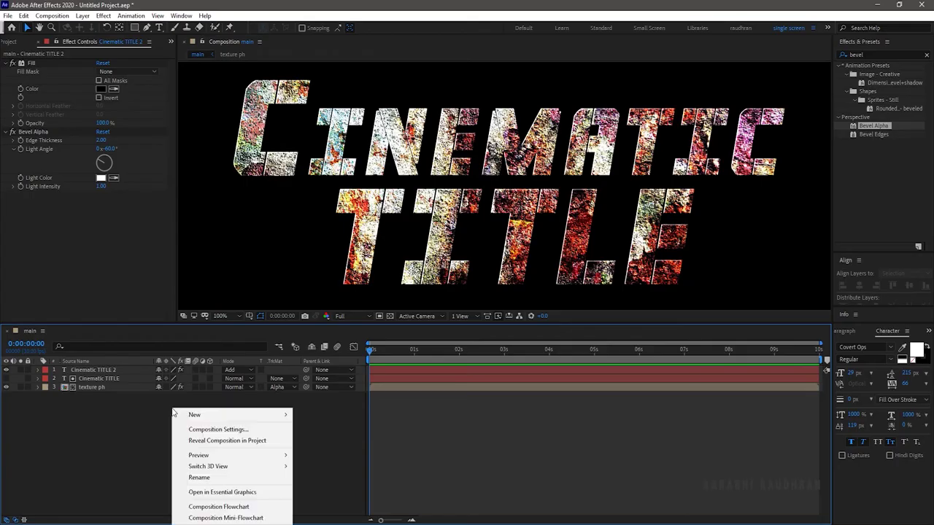
pyautogui.click(339, 450)
pyautogui.write('saber main')
pyautogui.click(577, 357)
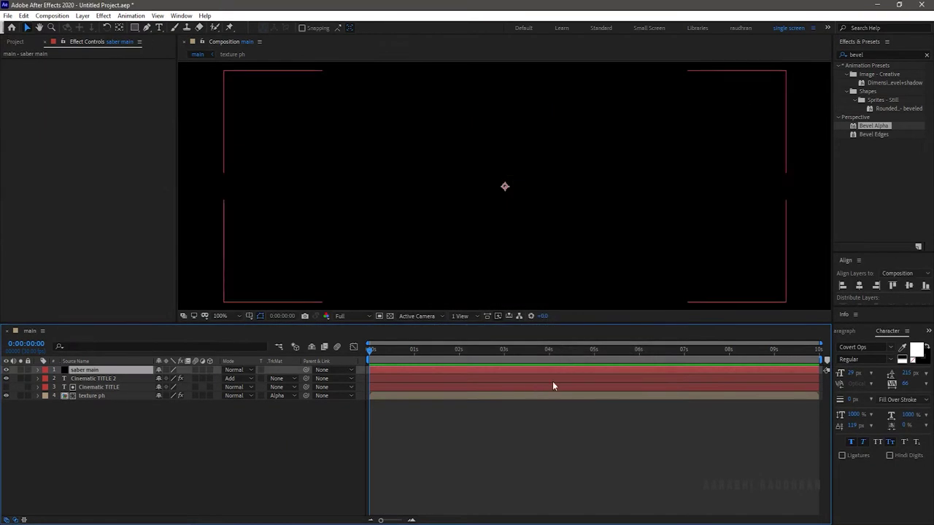
# Apply the Saber effect to the saber main solid and choose the Fire preset.
pyautogui.click(878, 53)
pyautogui.write('saber')
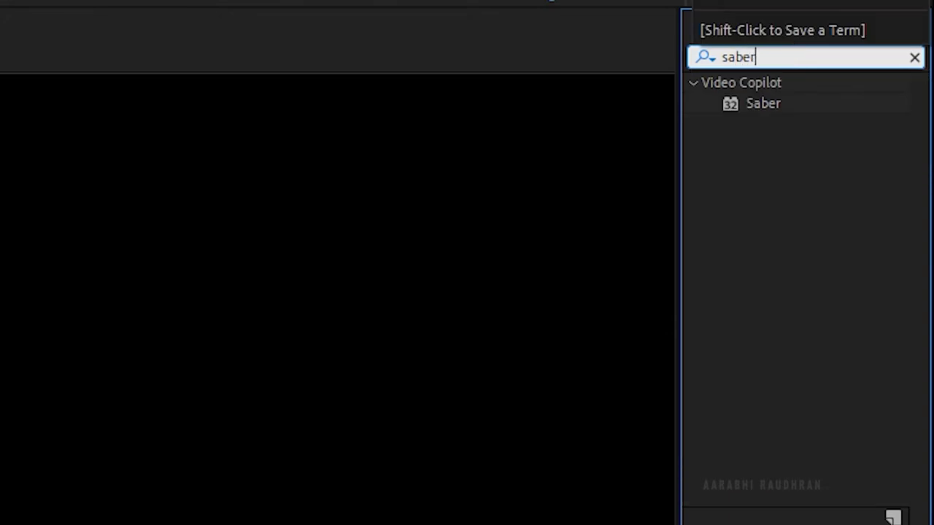
pyautogui.moveTo(783, 101); pyautogui.dragTo(109, 368)
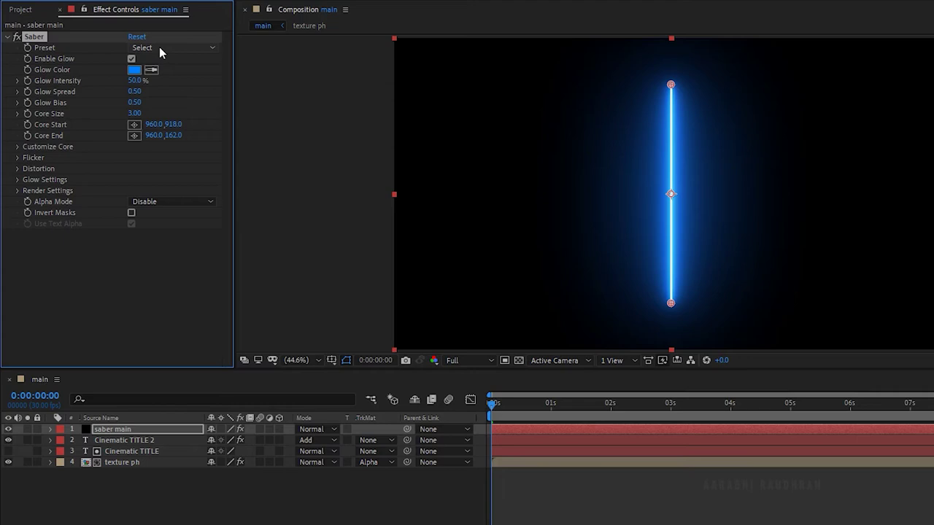
pyautogui.click(117, 71)
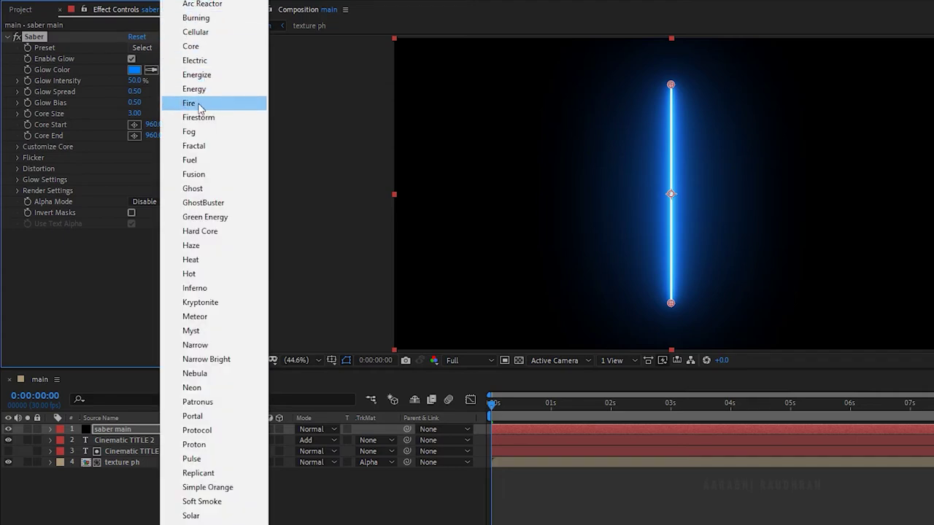
pyautogui.click(197, 103)
# Shift the Saber glow colour to a redder orange.
pyautogui.click(135, 71)
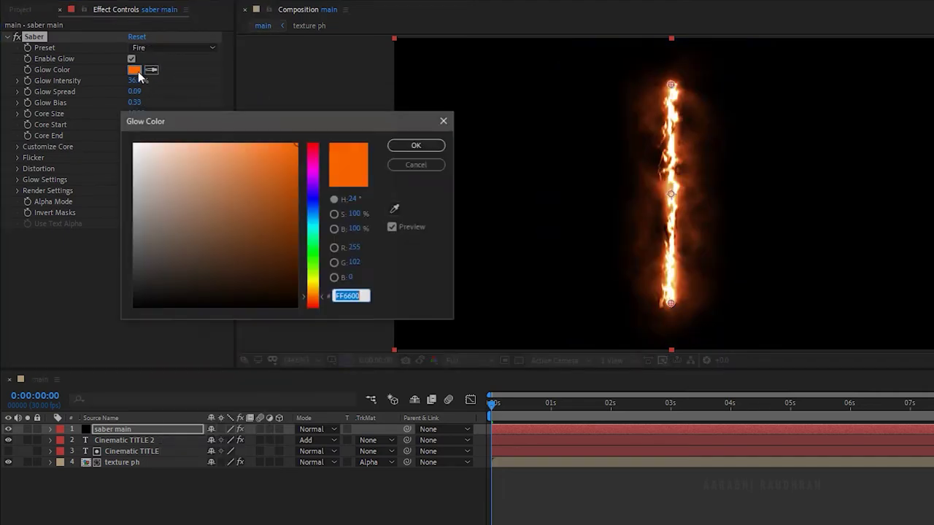
pyautogui.moveTo(312, 306); pyautogui.dragTo(315, 305)
pyautogui.click(414, 147)
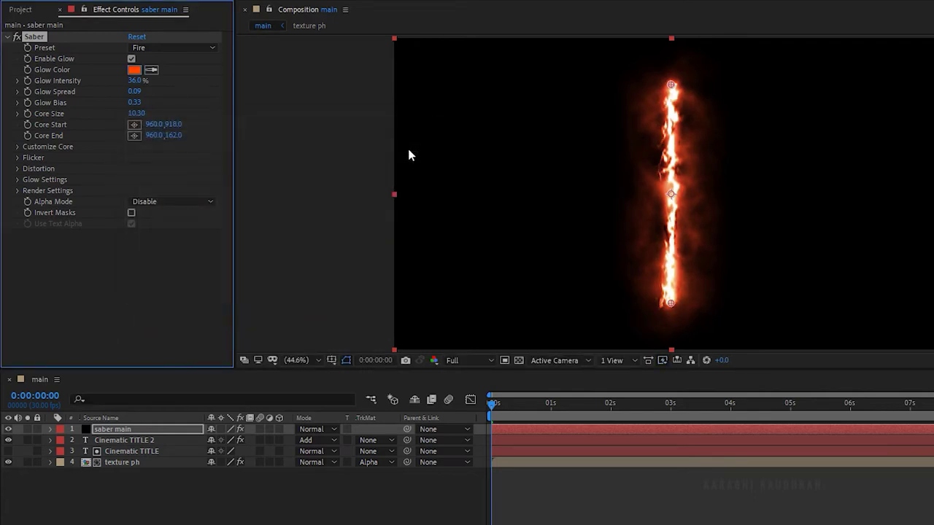
# Set the Saber glow intensity to 20% and the core size to 2.
pyautogui.click(136, 81)
pyautogui.press('Tab')
pyautogui.press('Tab')
pyautogui.press('Tab')
pyautogui.write('2')
pyautogui.press('Return')
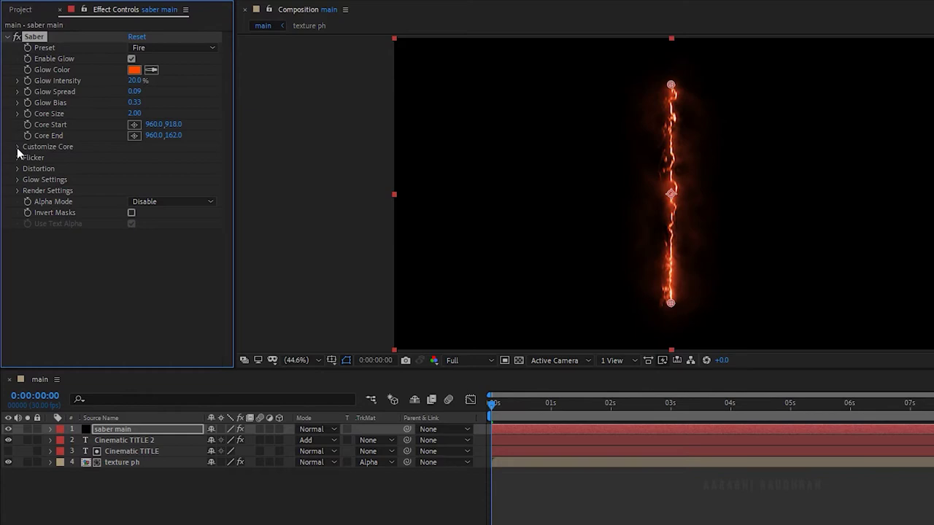
# Set the Saber core type to Text Layer and use the Cinematic TITLE layer as its source.
pyautogui.click(18, 147)
pyautogui.click(183, 160)
pyautogui.click(178, 200)
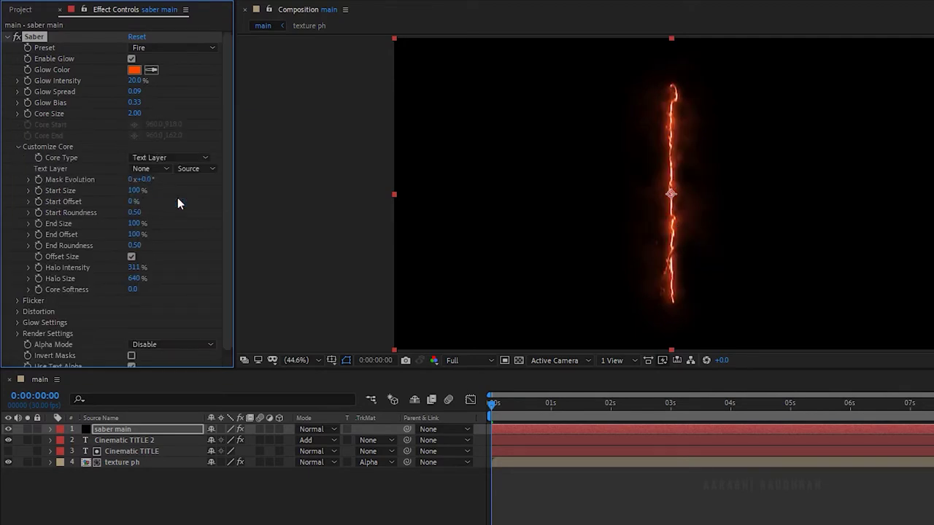
pyautogui.click(159, 170)
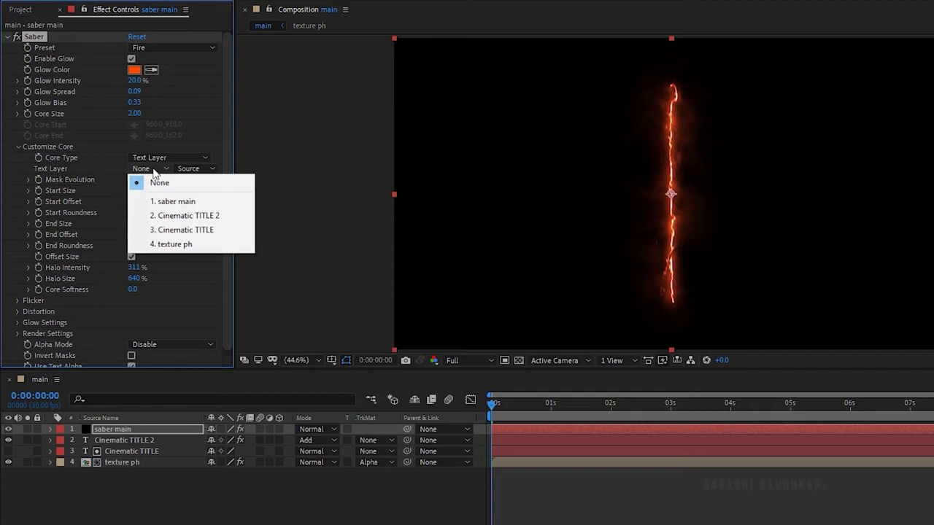
pyautogui.click(168, 227)
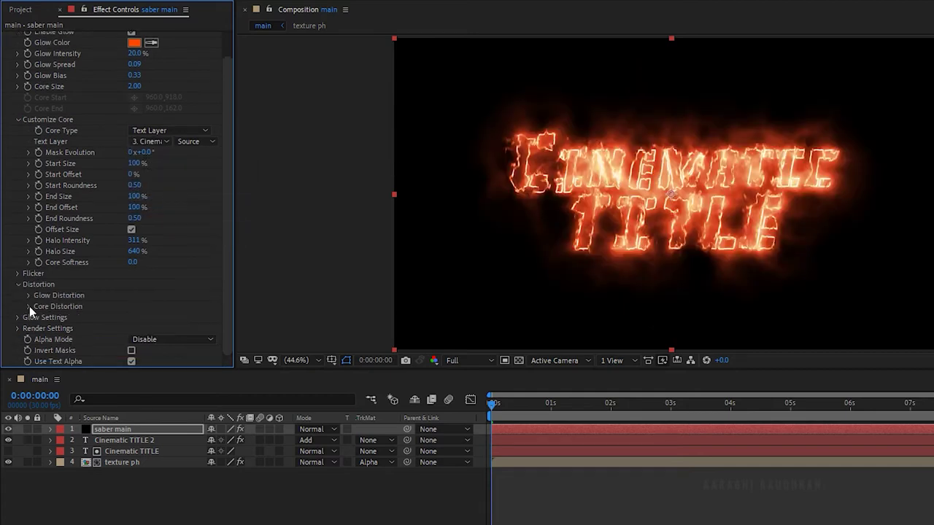
# Set the Saber core distortion amount to 10.
pyautogui.click(30, 306)
pyautogui.click(134, 218)
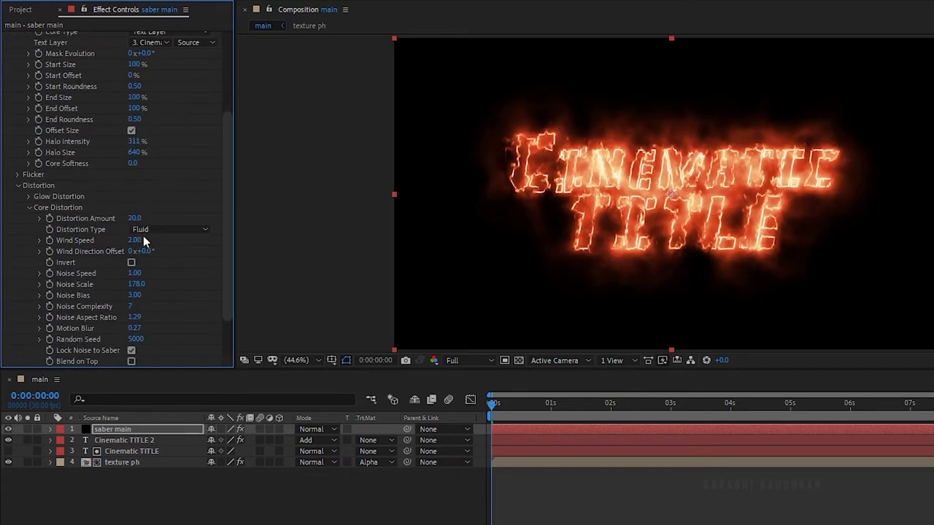
pyautogui.write('10')
pyautogui.press('Return')
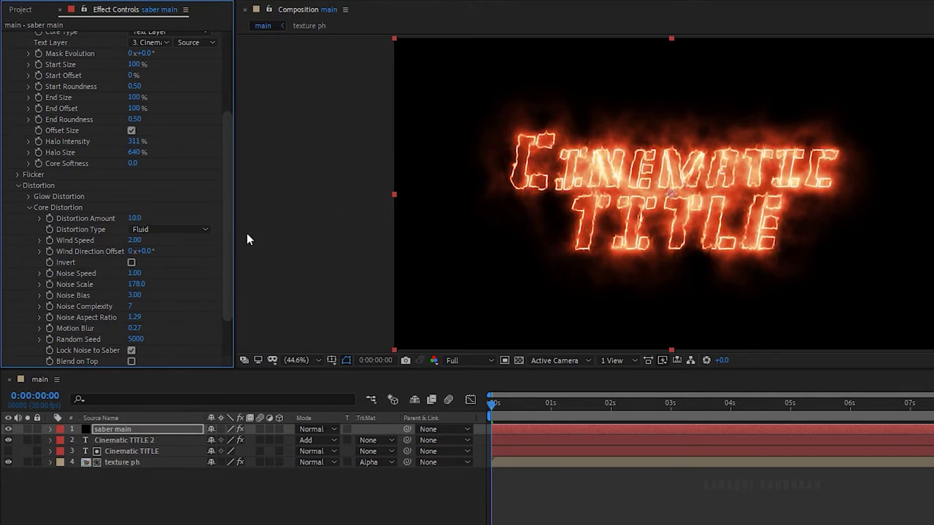
# Set the Saber glow intensity multiplier to 55.5 and the Glow 1 to 4 sizes to 115, 36.1, 24 and 5.
pyautogui.moveTo(228, 268); pyautogui.dragTo(231, 346)
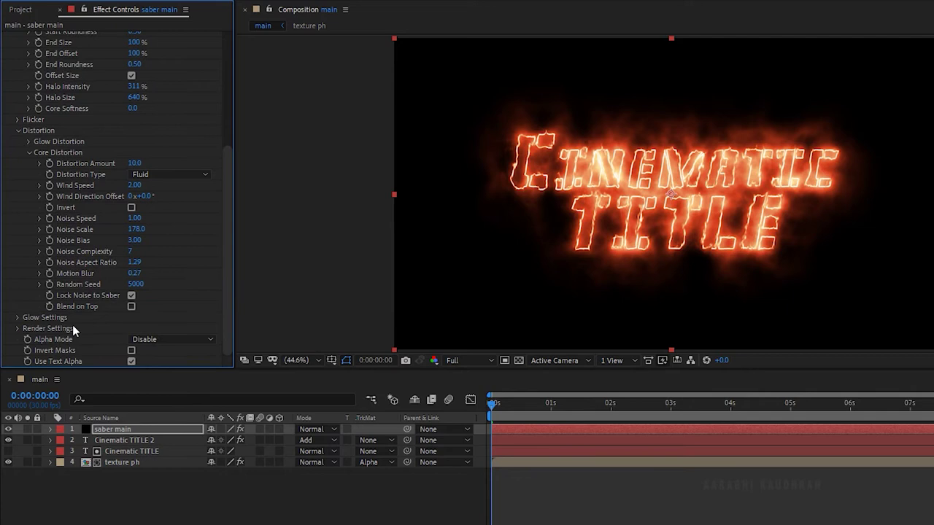
pyautogui.click(18, 319)
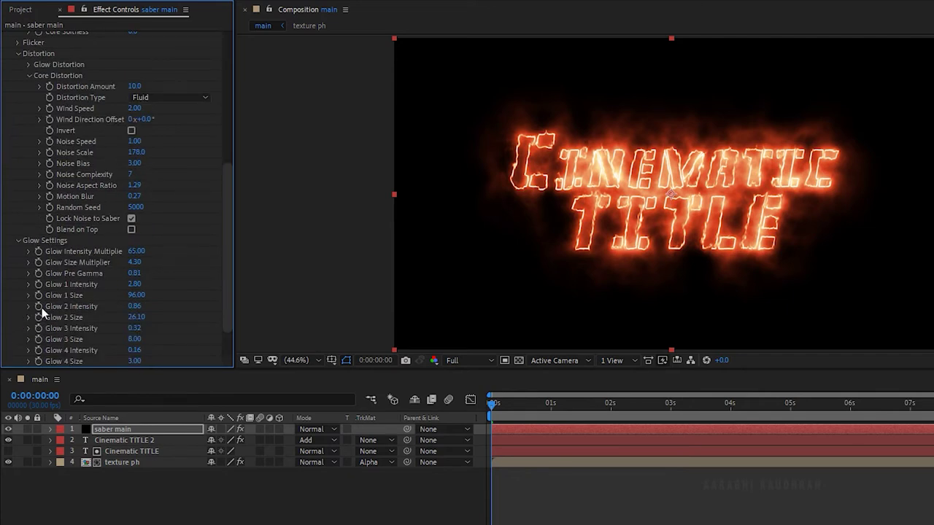
pyautogui.moveTo(134, 251); pyautogui.dragTo(91, 253)
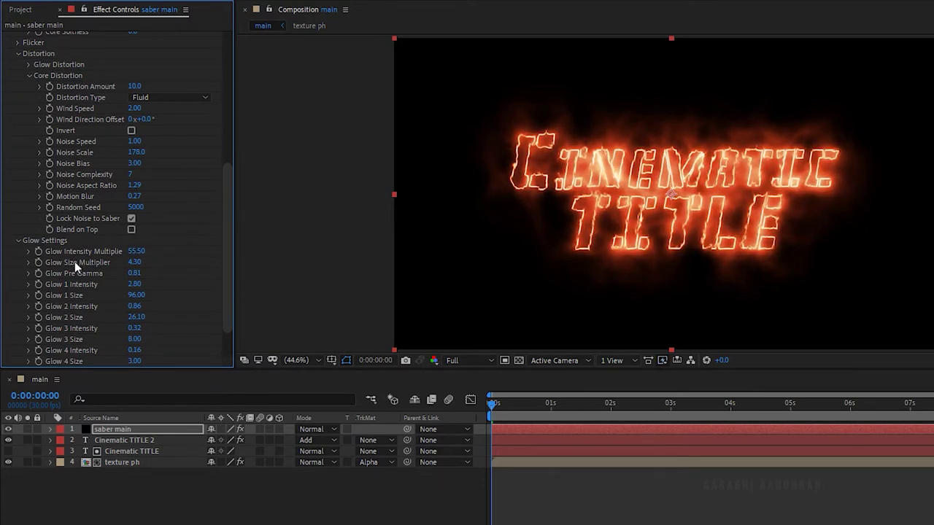
pyautogui.moveTo(139, 300); pyautogui.dragTo(152, 297)
pyautogui.scroll(-3, 169, 315)
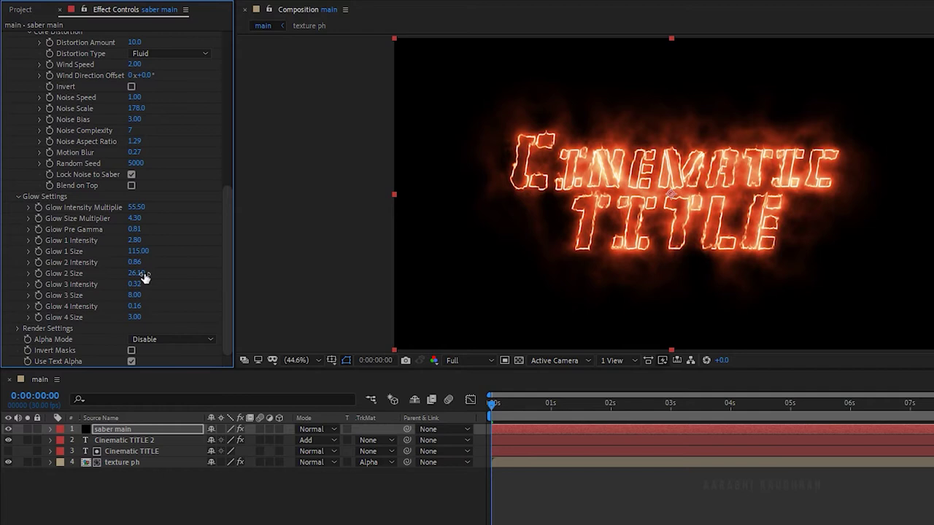
pyautogui.moveTo(139, 273); pyautogui.dragTo(209, 273)
pyautogui.moveTo(137, 299); pyautogui.dragTo(121, 322)
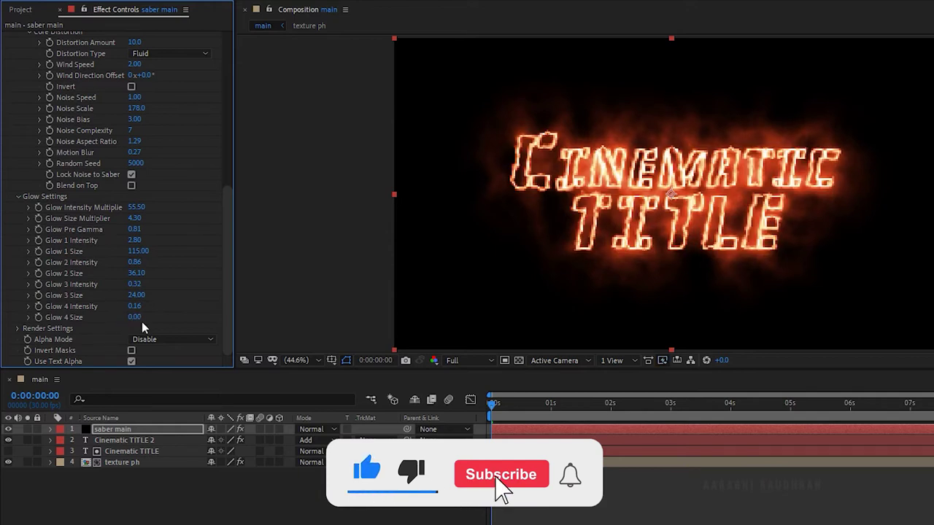
pyautogui.moveTo(136, 318); pyautogui.dragTo(141, 318)
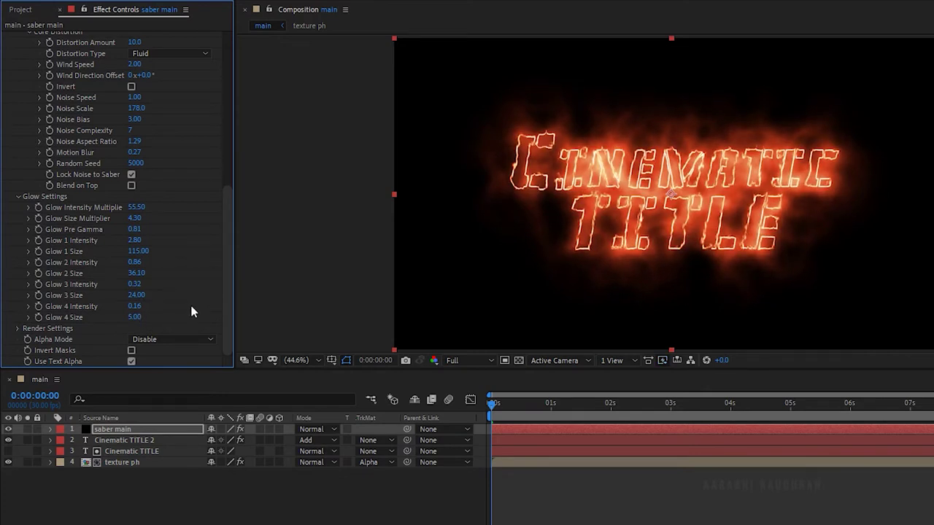
# Set the Saber render composite setting to Transparent.
pyautogui.click(18, 329)
pyautogui.scroll(-3, 135, 316)
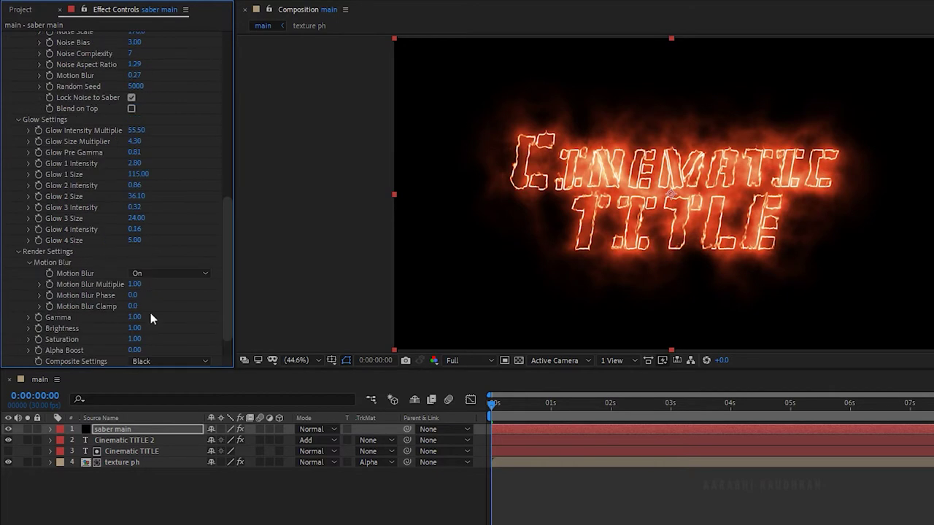
pyautogui.click(202, 330)
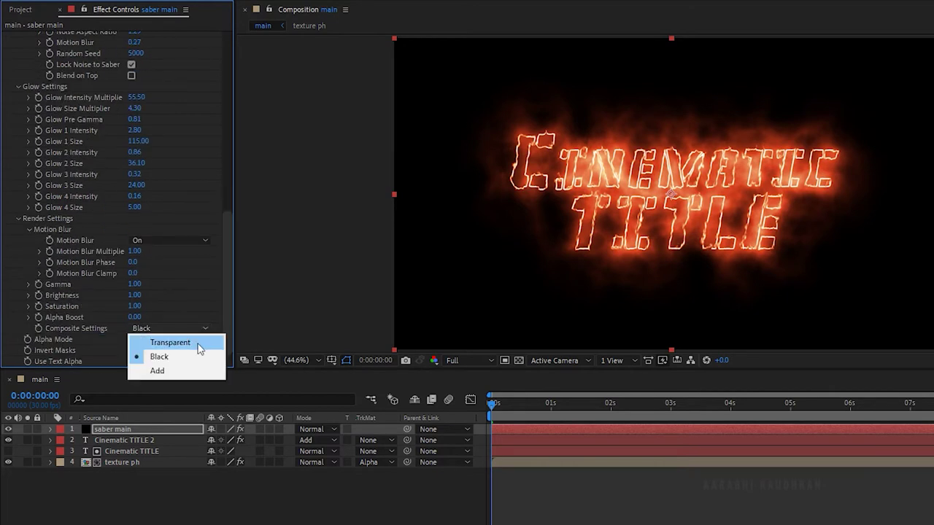
pyautogui.click(194, 342)
# Set the Saber flicker intensity to 15% and the flicker random seed to 6000.
pyautogui.moveTo(226, 291); pyautogui.dragTo(234, 92)
pyautogui.click(17, 300)
pyautogui.click(132, 312)
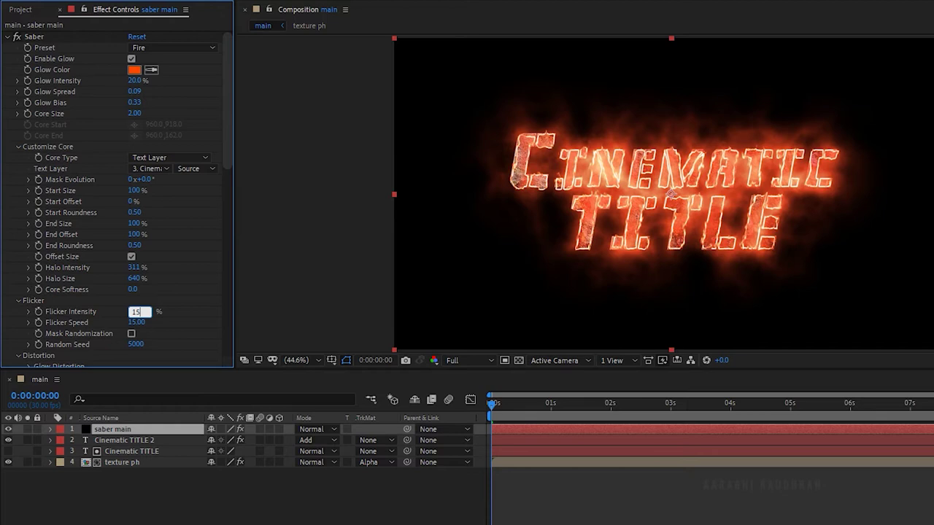
pyautogui.press('Return')
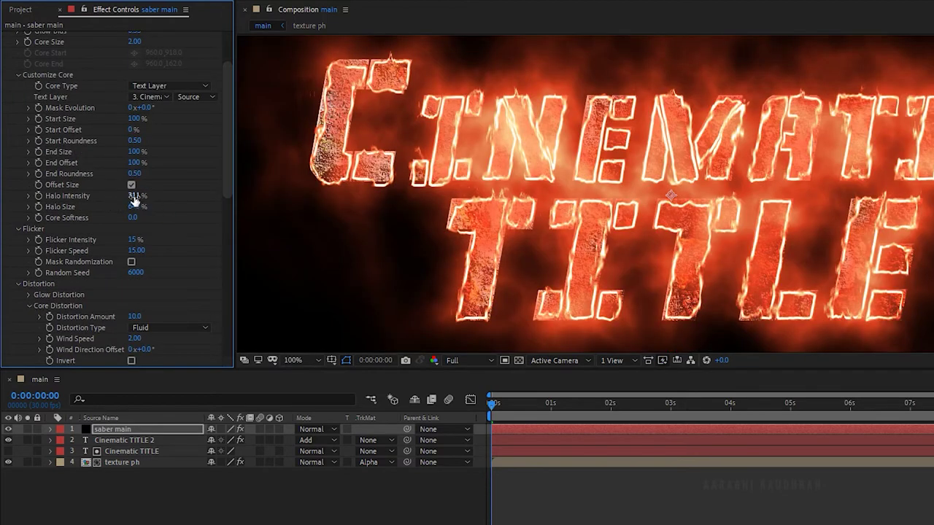
# Set the Saber halo intensity to 500% and the halo size to 580%.
pyautogui.click(135, 197)
pyautogui.write('500')
pyautogui.press('Return')
pyautogui.click(138, 207)
pyautogui.write('5')
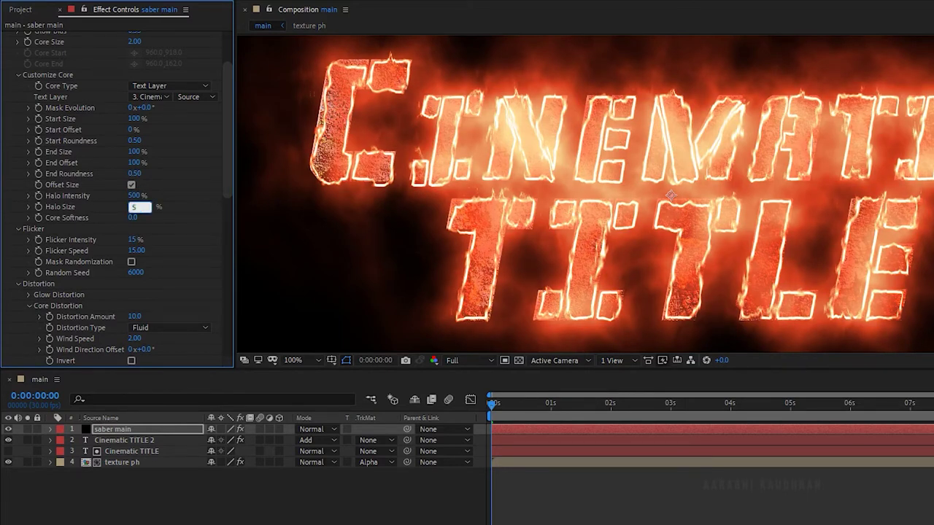
pyautogui.write('80')
pyautogui.press('Return')
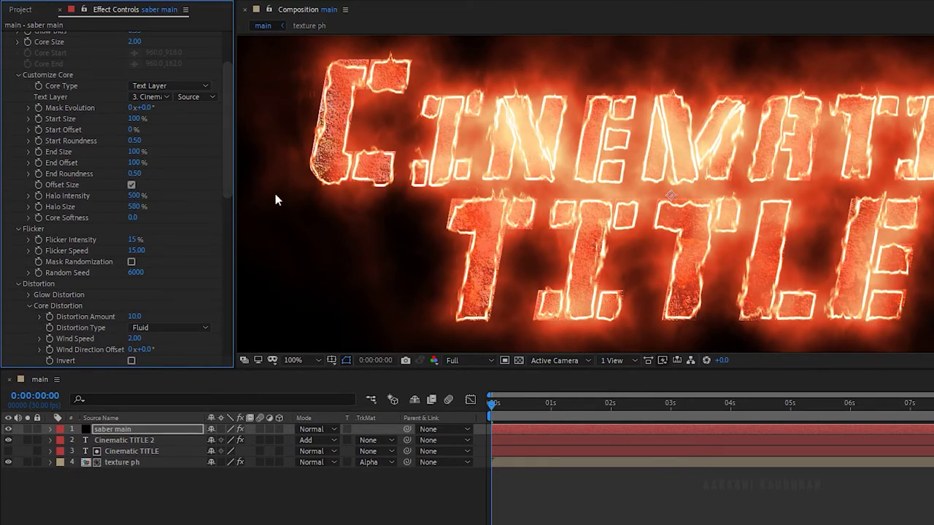
# Set the Saber glow distortion amount to 125 and its noise scale to 174.
pyautogui.click(29, 295)
pyautogui.scroll(-3, 28, 295)
pyautogui.click(139, 219)
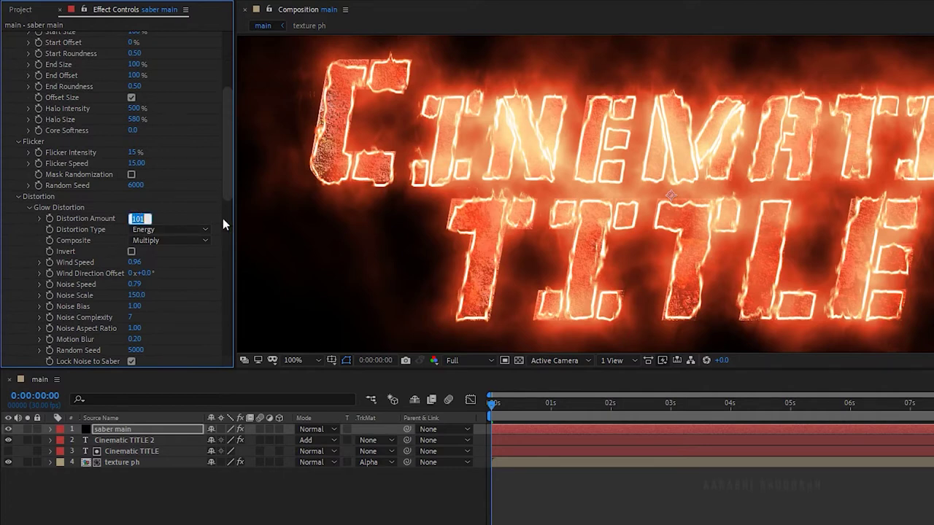
pyautogui.write('125')
pyautogui.press('Return')
pyautogui.moveTo(140, 297); pyautogui.dragTo(178, 319)
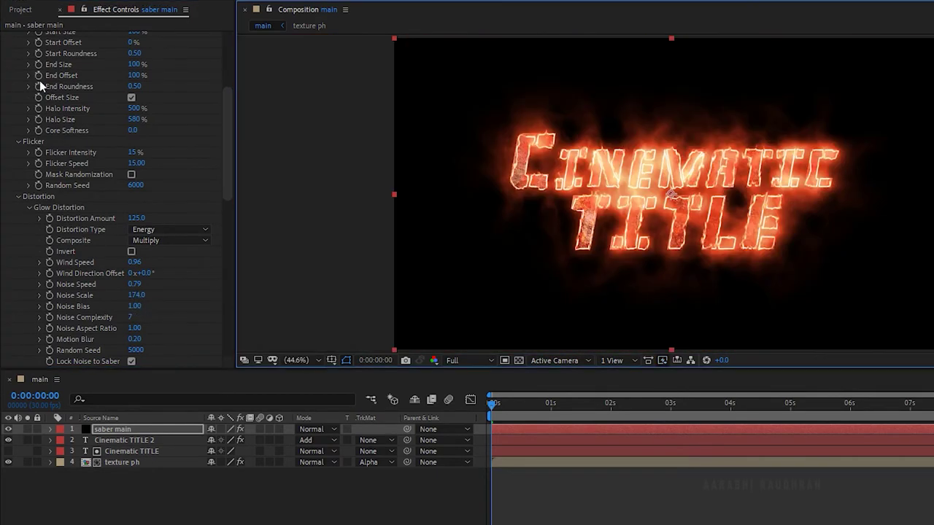
# Keyframe the Saber start offset from 100% at 0 seconds to 20% at 8 seconds.
pyautogui.scroll(3, 40, 83)
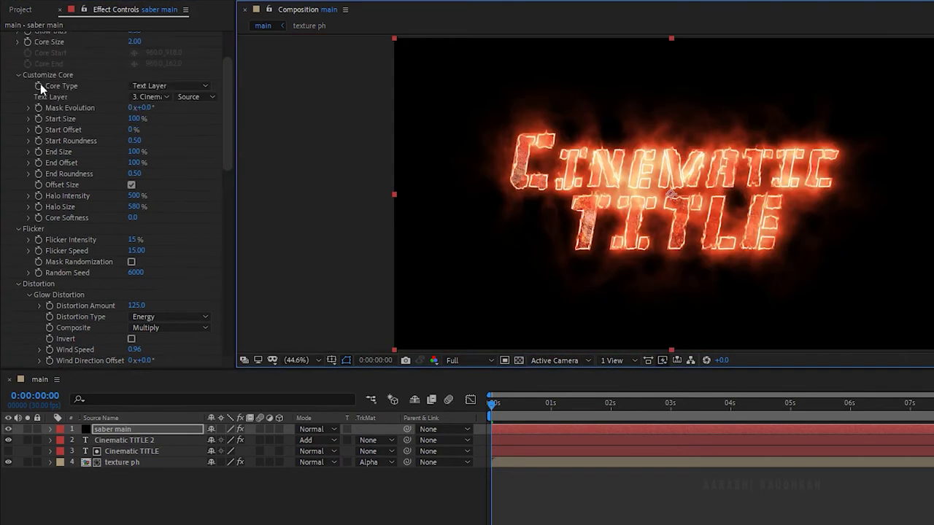
pyautogui.click(38, 132)
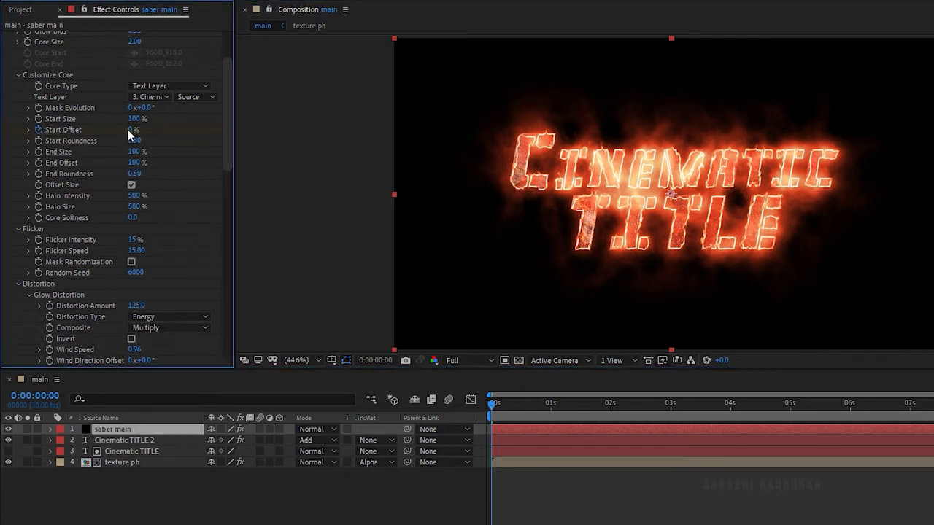
pyautogui.moveTo(132, 129); pyautogui.dragTo(286, 132)
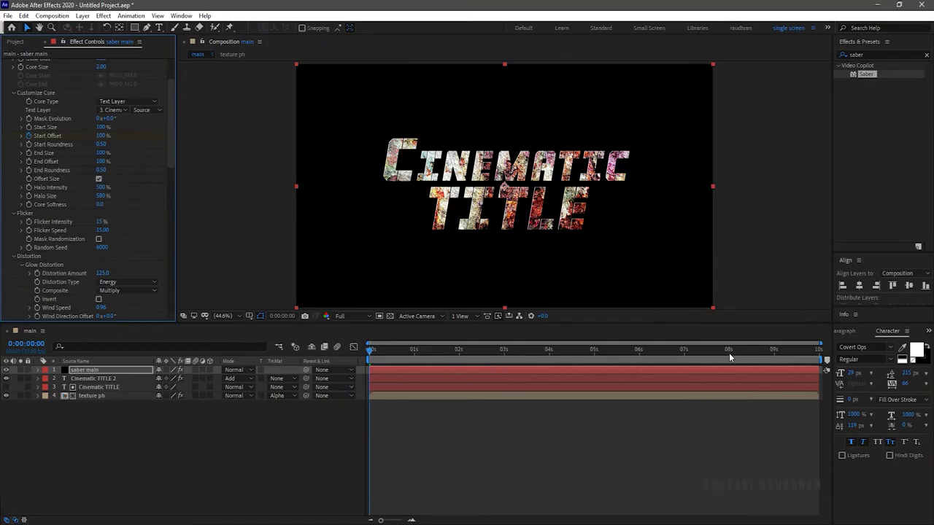
pyautogui.click(729, 351)
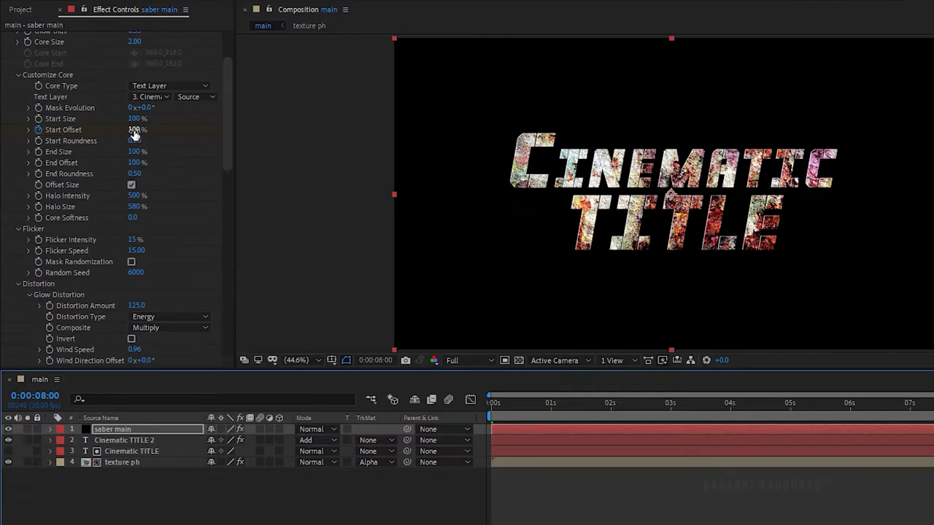
pyautogui.moveTo(101, 138)
pyautogui.mouseDown()
pyautogui.moveTo(85, 144)
pyautogui.moveTo(105, 140)
pyautogui.mouseUp()
pyautogui.click(132, 131)
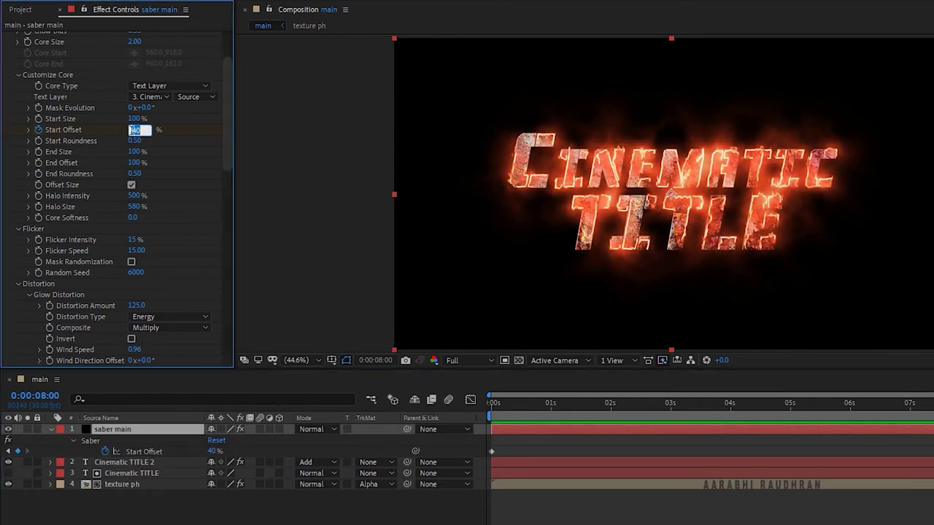
pyautogui.write('20')
pyautogui.press('Return')
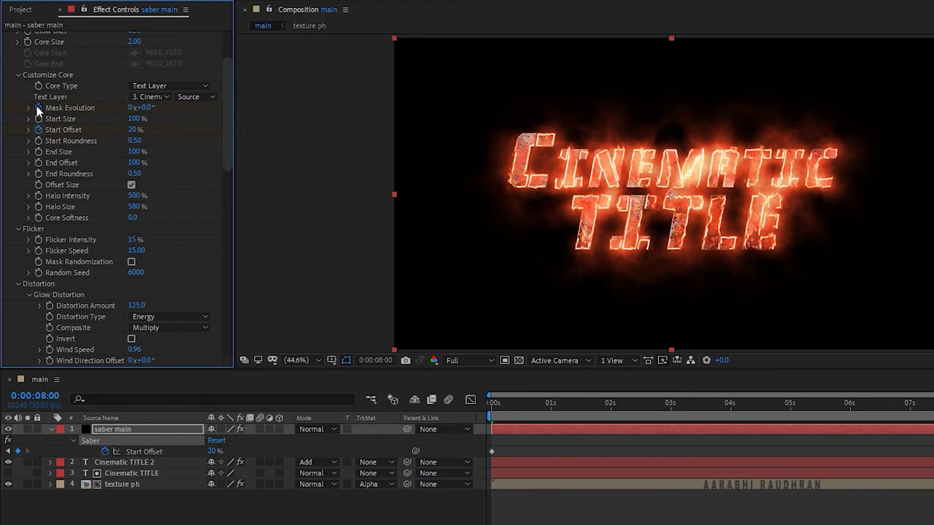
# Keyframe the Saber mask evolution from 270° at 0 seconds to 0° at 8 seconds.
pyautogui.press('Home')
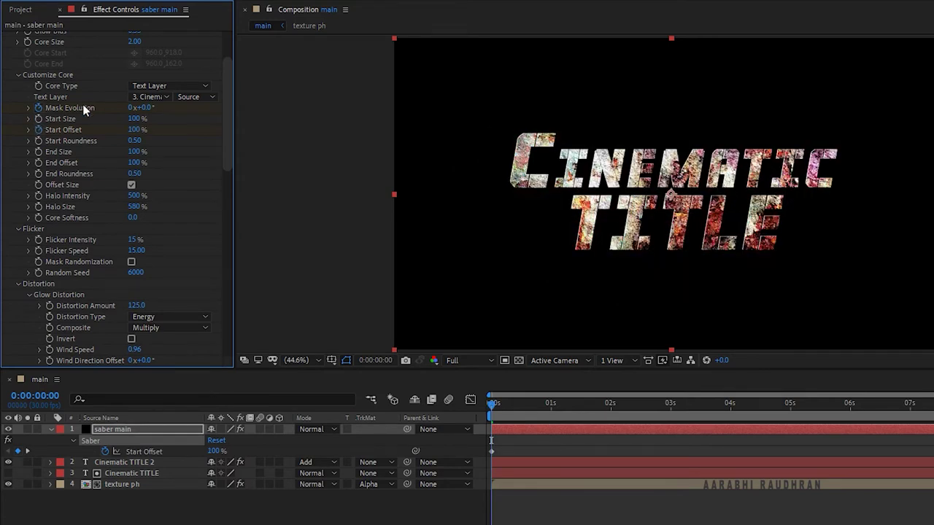
pyautogui.click(146, 107)
pyautogui.write('27')
pyautogui.press('Return')
# Apply easing to the Mask Evolution and Start Offset keyframes of saber main and reshape their animation curves.
pyautogui.click(135, 432)
pyautogui.press('u')
pyautogui.moveTo(749, 383); pyautogui.dragTo(365, 396)
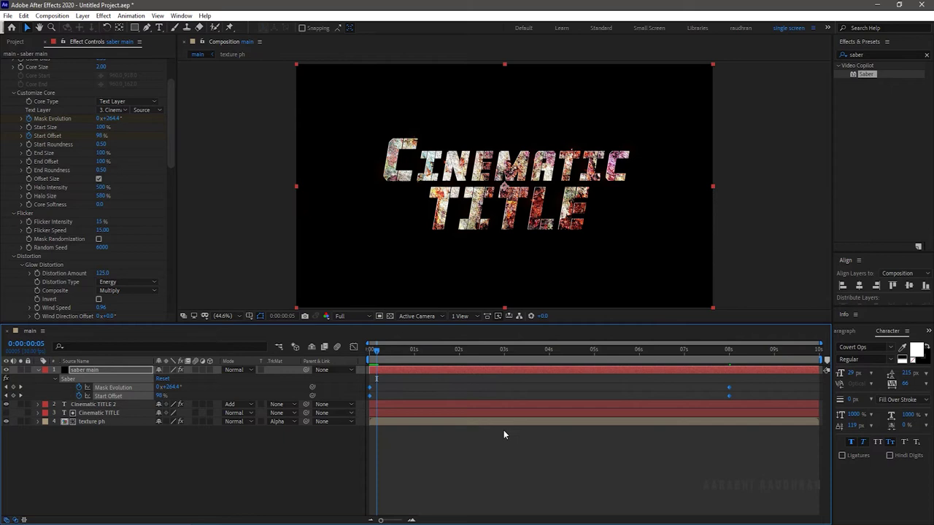
pyautogui.click(484, 381)
pyautogui.click(353, 347)
pyautogui.moveTo(754, 405); pyautogui.dragTo(496, 378)
pyautogui.click(354, 347)
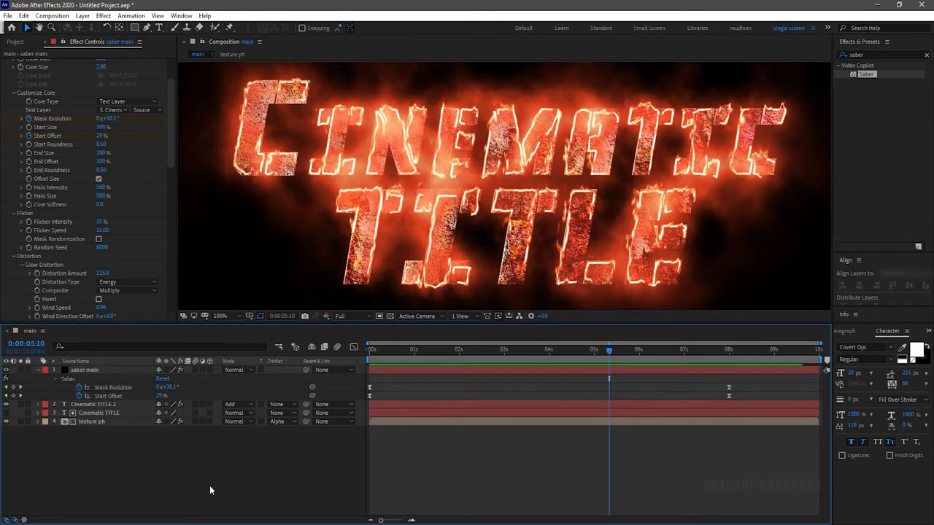
# Create a black 1920 × 1080 px solid named saber addon and place it below the saber main layer.
pyautogui.rightClick(211, 487)
pyautogui.moveTo(273, 376)
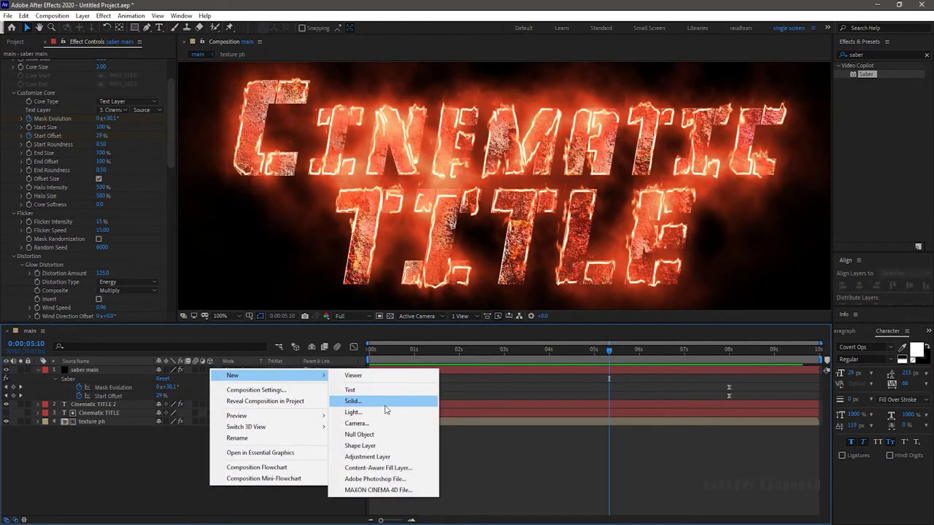
pyautogui.click(385, 403)
pyautogui.write('saber addon')
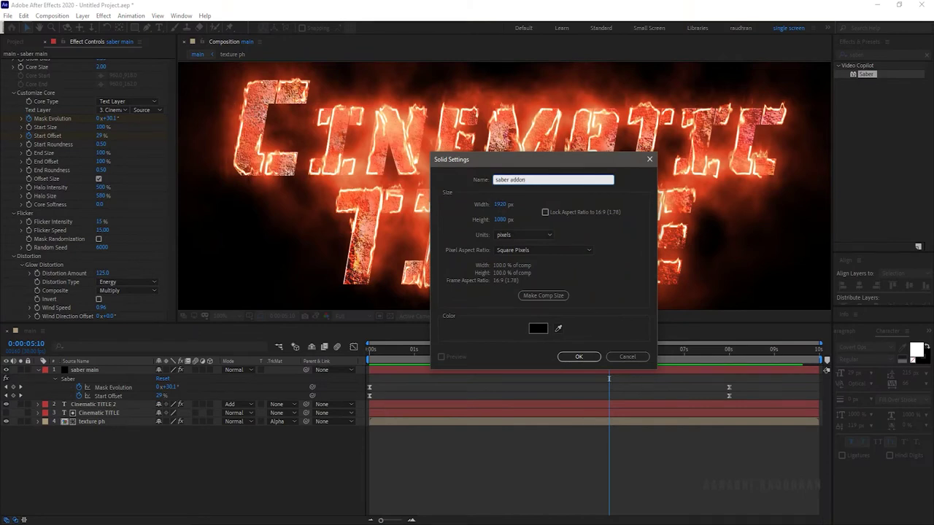
pyautogui.press('Return')
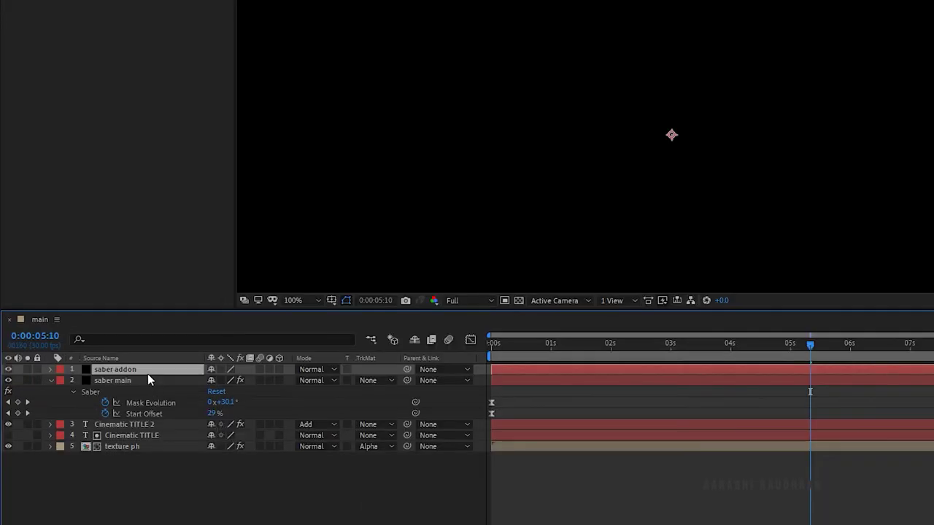
pyautogui.moveTo(141, 372); pyautogui.dragTo(136, 386)
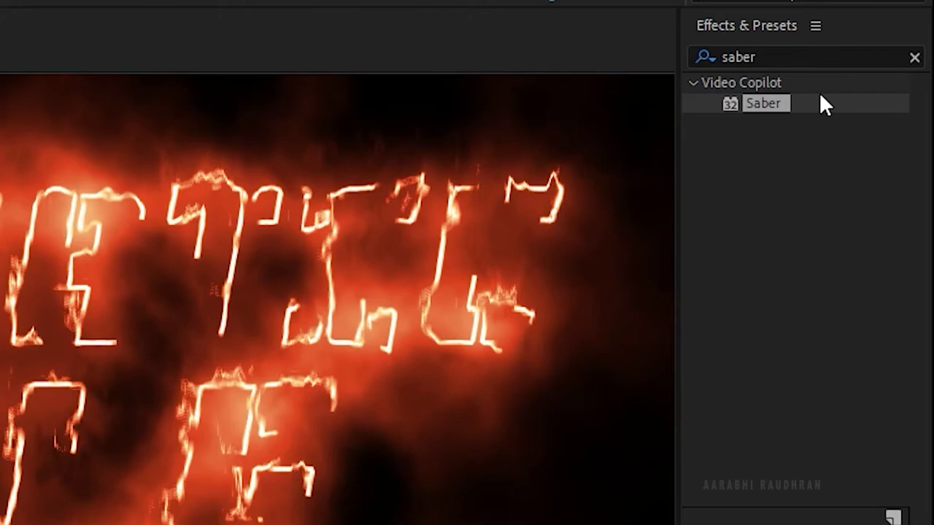
# Apply the Saber effect to the saber addon solid and choose the Fire preset.
pyautogui.moveTo(762, 101); pyautogui.dragTo(112, 406)
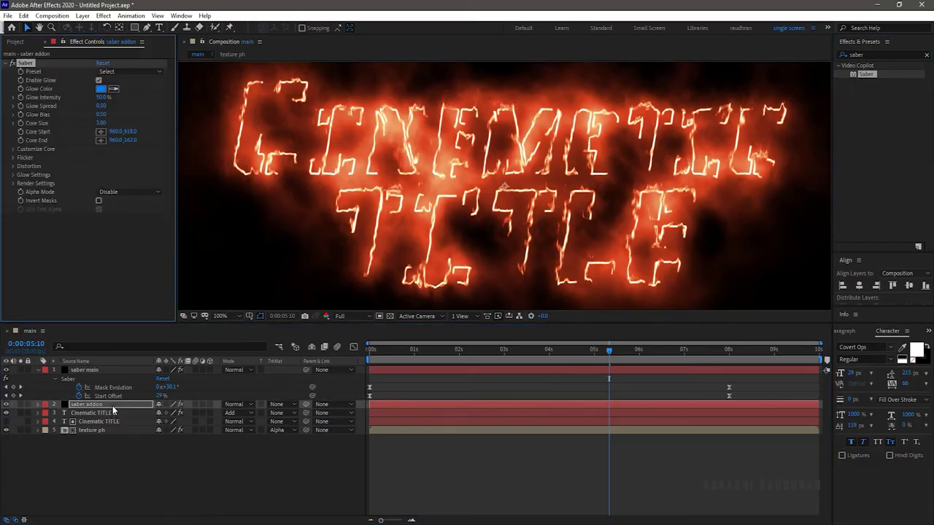
pyautogui.click(122, 70)
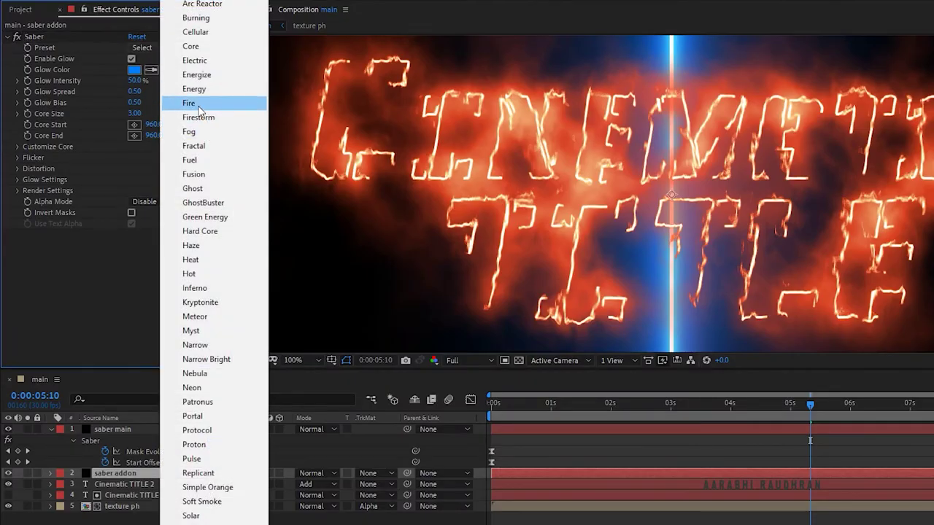
pyautogui.click(198, 107)
# Set the saber addon glow intensity to 20% and its core size to 2.
pyautogui.click(137, 80)
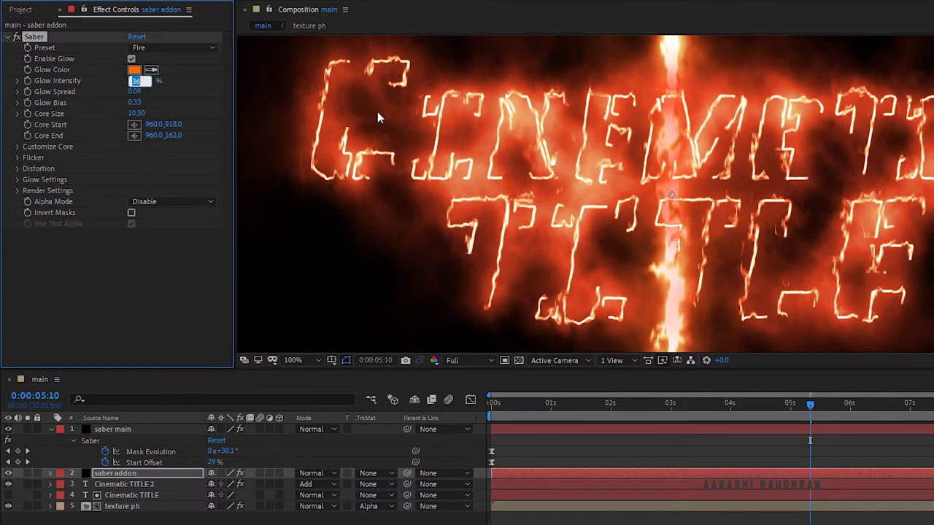
pyautogui.write('20')
pyautogui.press('Tab')
pyautogui.press('Tab')
pyautogui.press('Tab')
pyautogui.write('2')
pyautogui.press('Return')
# Set the saber addon glow colour to pure red (FF0000) and expand its core customization settings.
pyautogui.click(137, 70)
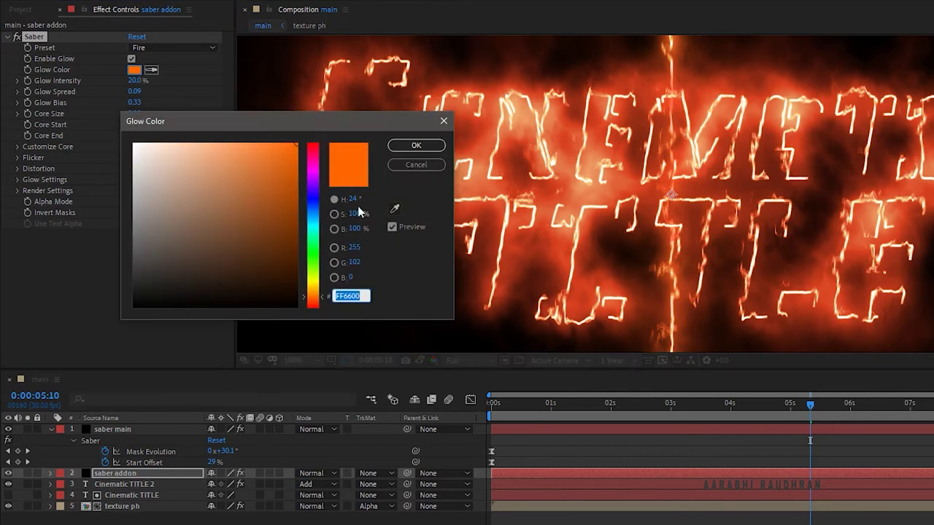
pyautogui.write('FF0000')
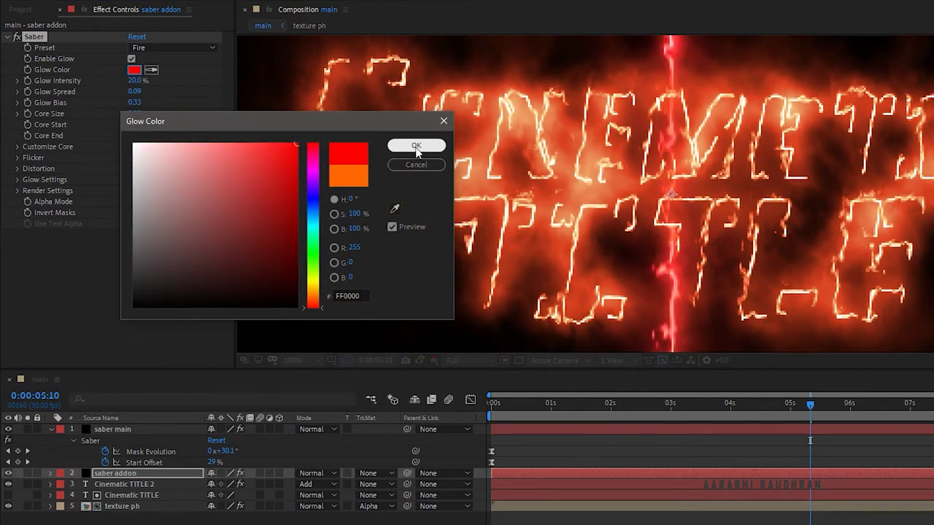
pyautogui.click(415, 147)
pyautogui.click(18, 147)
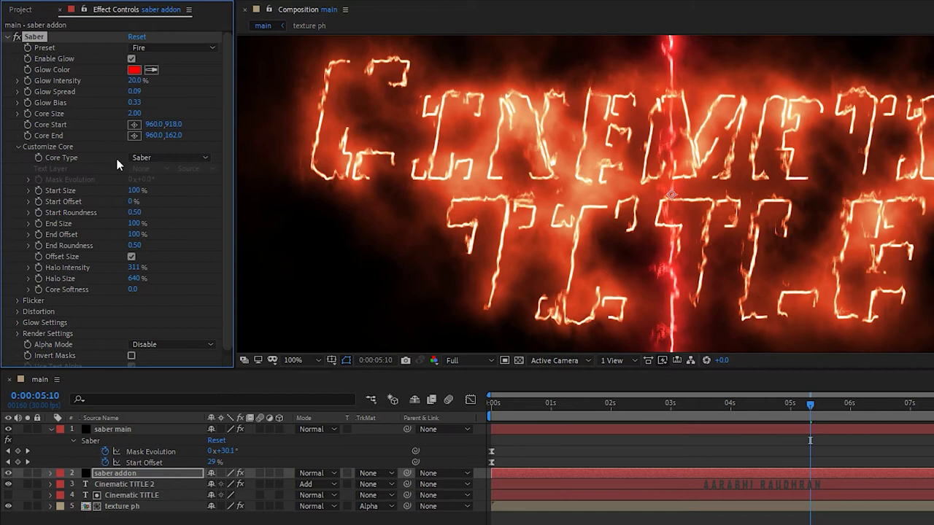
# Set the saber addon's core type to Text Layer and assign the Cinematic TITLE layer as its text source.
pyautogui.click(169, 158)
pyautogui.click(173, 199)
pyautogui.click(149, 168)
pyautogui.click(156, 240)
pyautogui.scroll(-1, 20, 330)
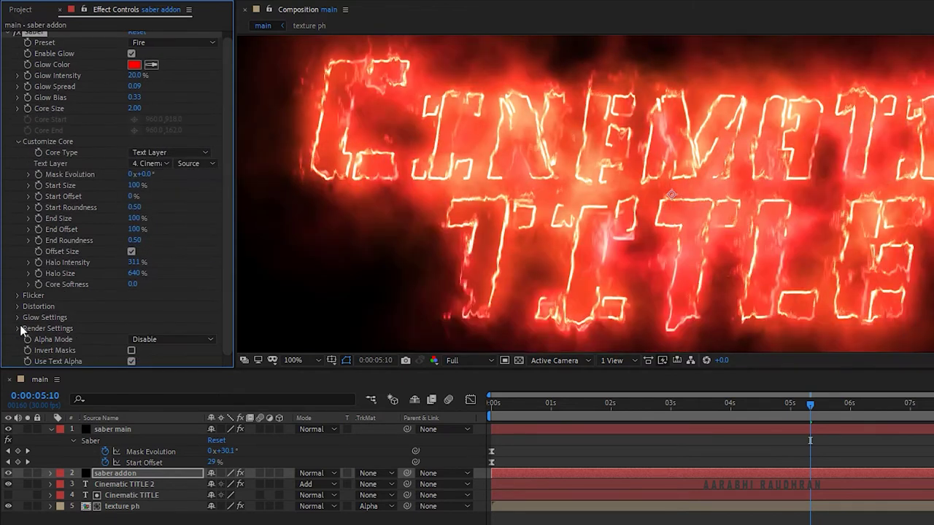
# Set the saber addon's composite settings to Transparent and its alpha mode to Enable Masks.
pyautogui.click(18, 328)
pyautogui.scroll(-3, 19, 334)
pyautogui.scroll(-1, 168, 327)
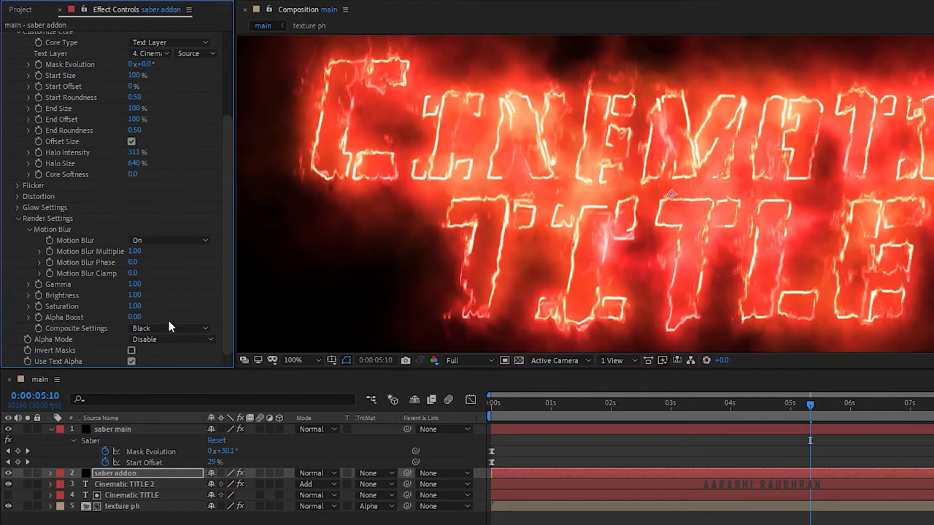
pyautogui.click(168, 329)
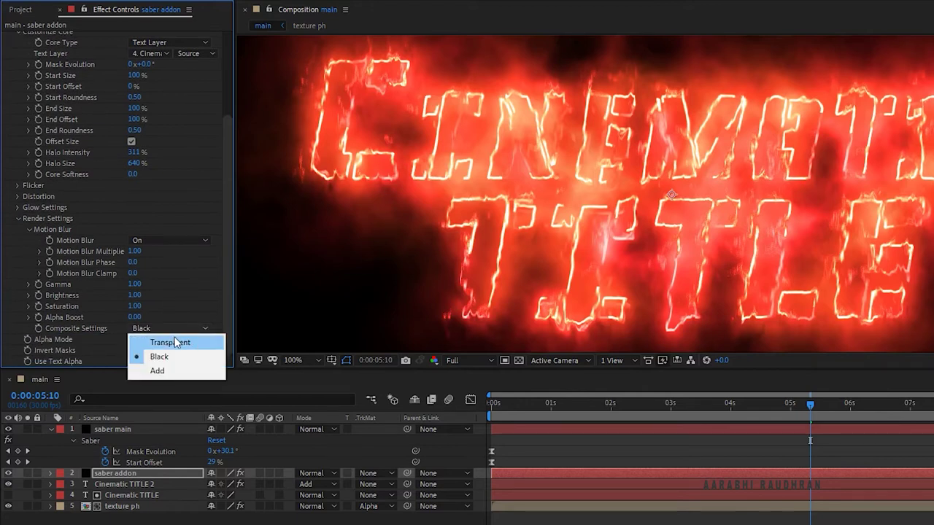
pyautogui.click(175, 341)
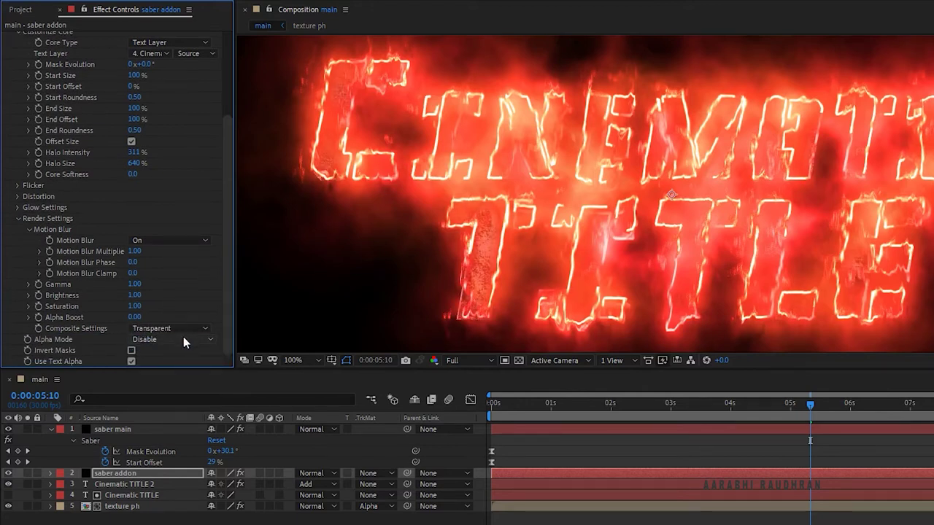
pyautogui.click(184, 336)
pyautogui.click(183, 351)
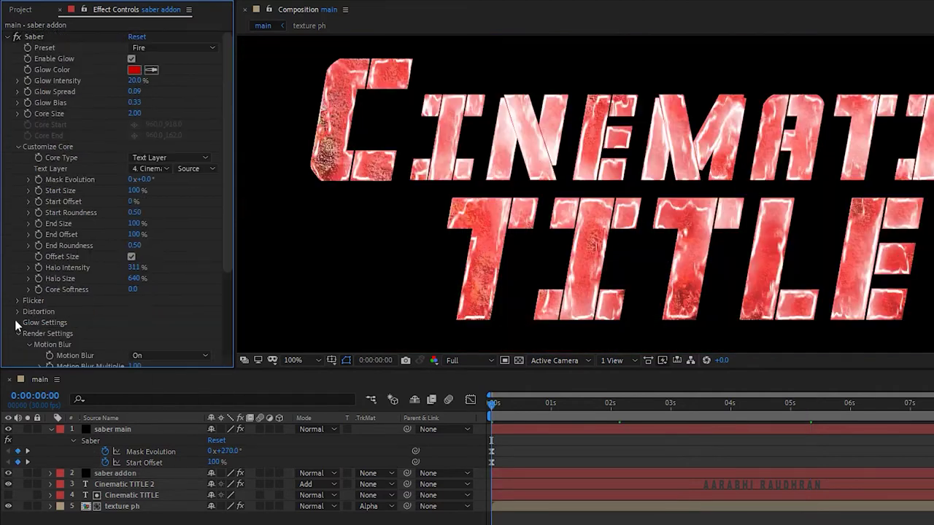
# Set the saber addon's core distortion amount to 25.
pyautogui.click(17, 312)
pyautogui.scroll(-3, 64, 318)
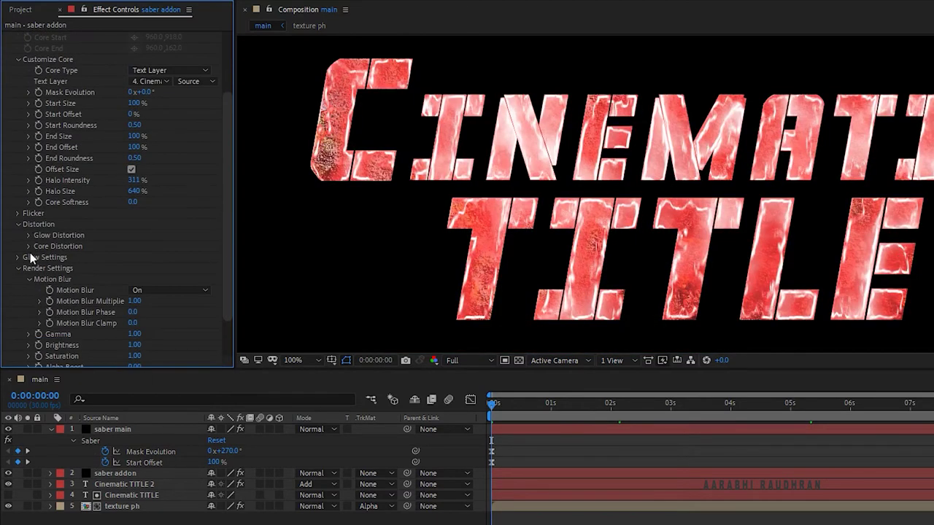
pyautogui.click(29, 252)
pyautogui.click(135, 218)
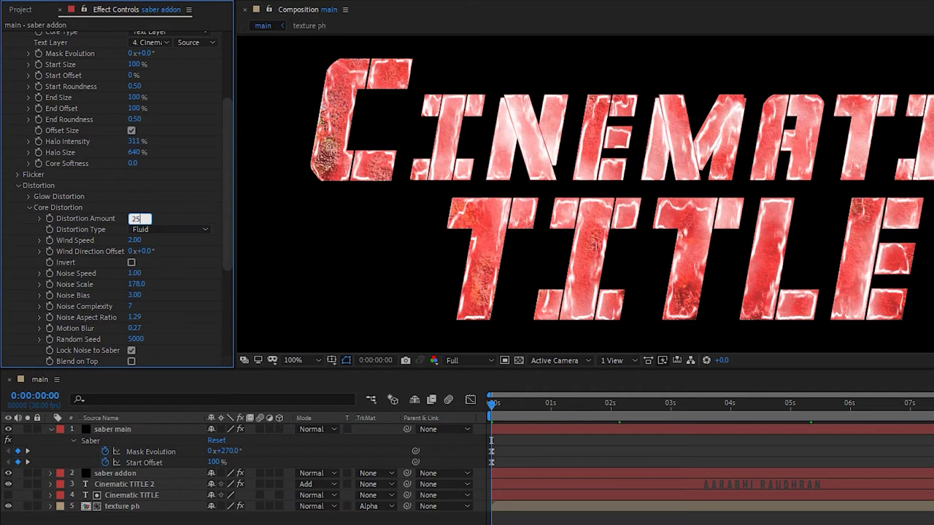
pyautogui.press('Return')
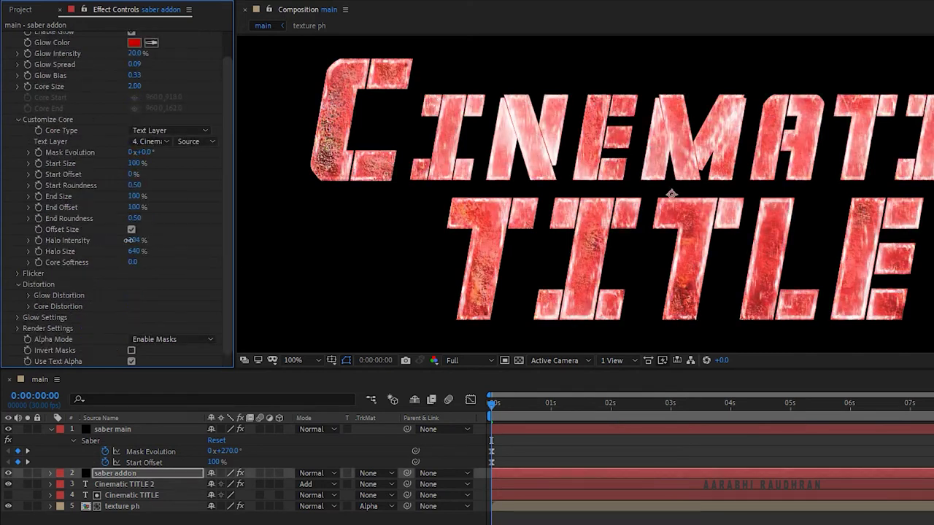
# Reduce the saber addon's halo intensity to 264% and its halo size to 190%.
pyautogui.moveTo(139, 240)
pyautogui.mouseDown()
pyautogui.moveTo(93, 255)
pyautogui.moveTo(138, 241)
pyautogui.moveTo(145, 250)
pyautogui.mouseUp()
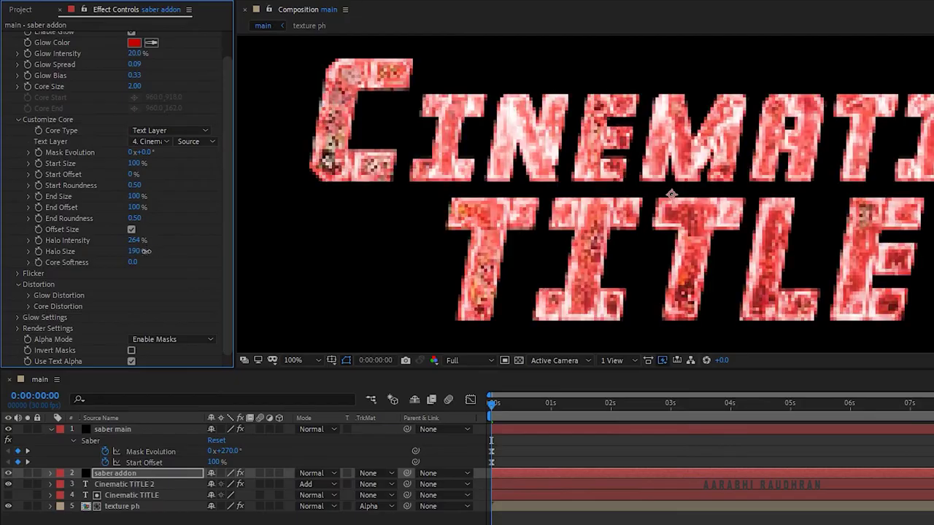
pyautogui.click(528, 413)
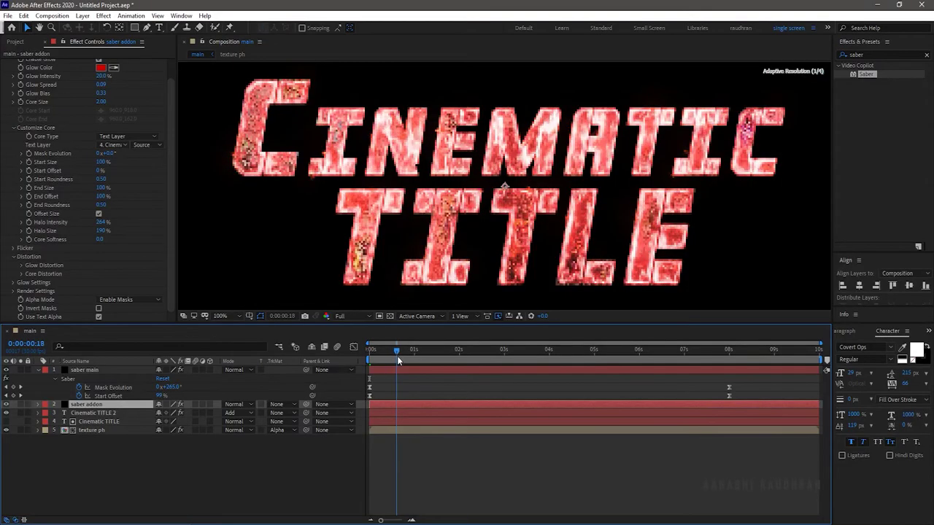
# Keyframe the saber addon's start offset from 100% to 20% by about 8 seconds, and set its core size to 5.
pyautogui.moveTo(398, 358); pyautogui.dragTo(399, 359)
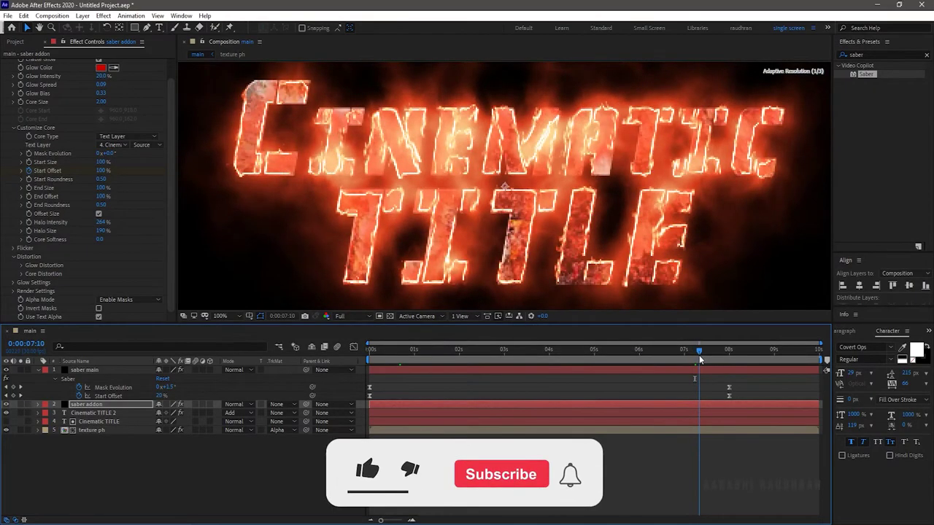
pyautogui.click(104, 172)
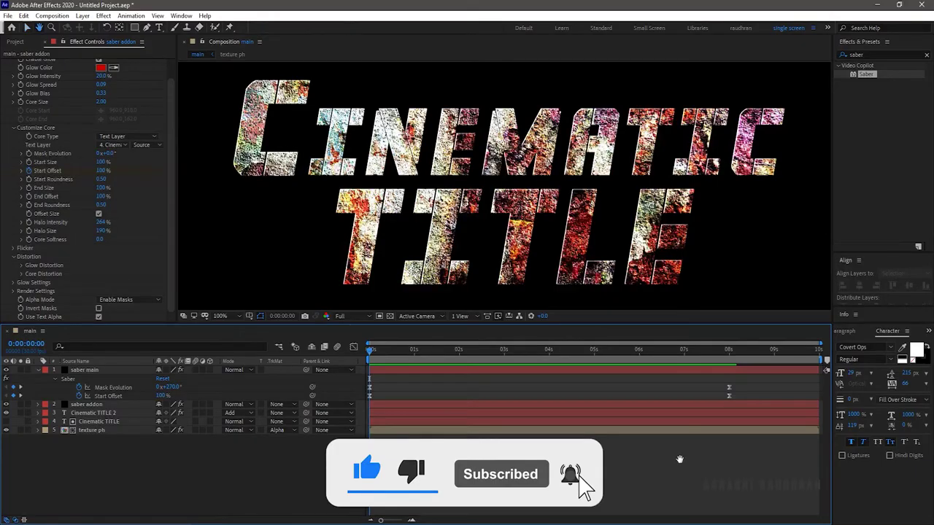
pyautogui.press('space')
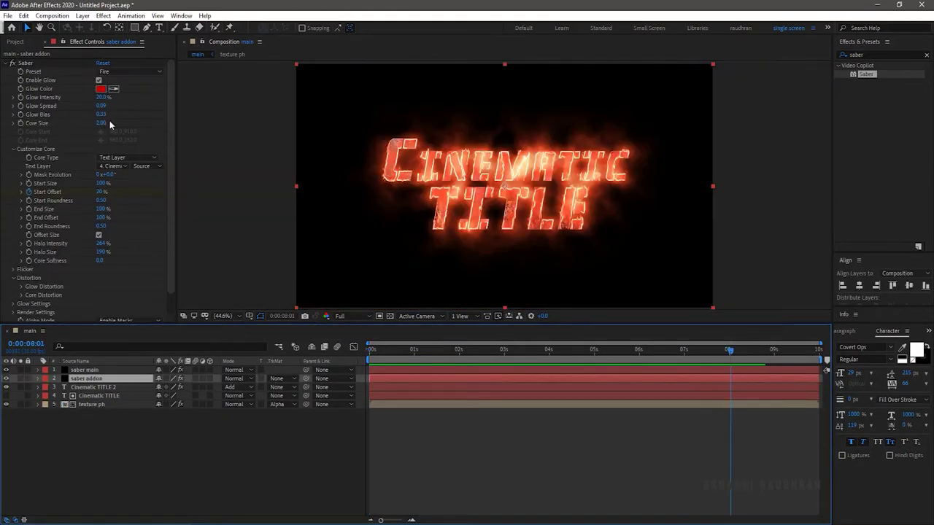
pyautogui.click(100, 123)
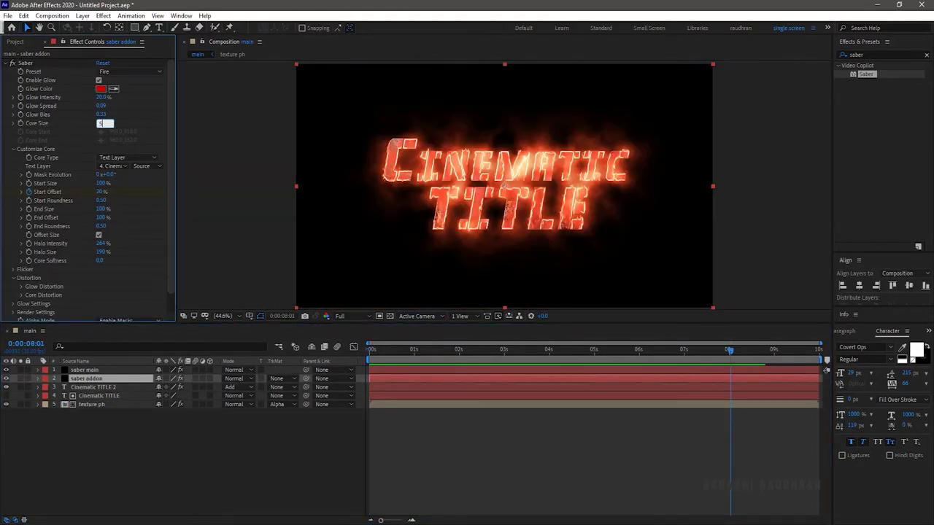
# Add the bg particlea footage to the main composition as the lowest layer, beneath texture ph.
pyautogui.click(15, 42)
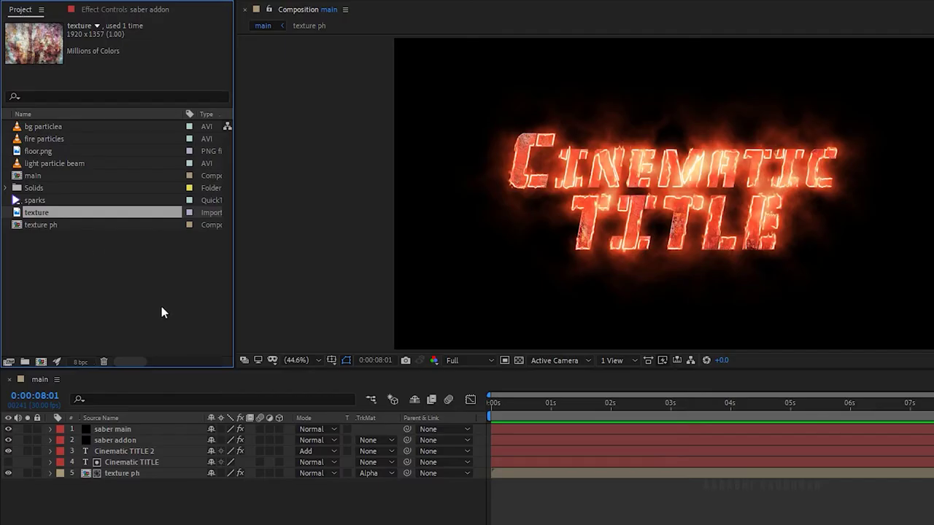
pyautogui.click(162, 308)
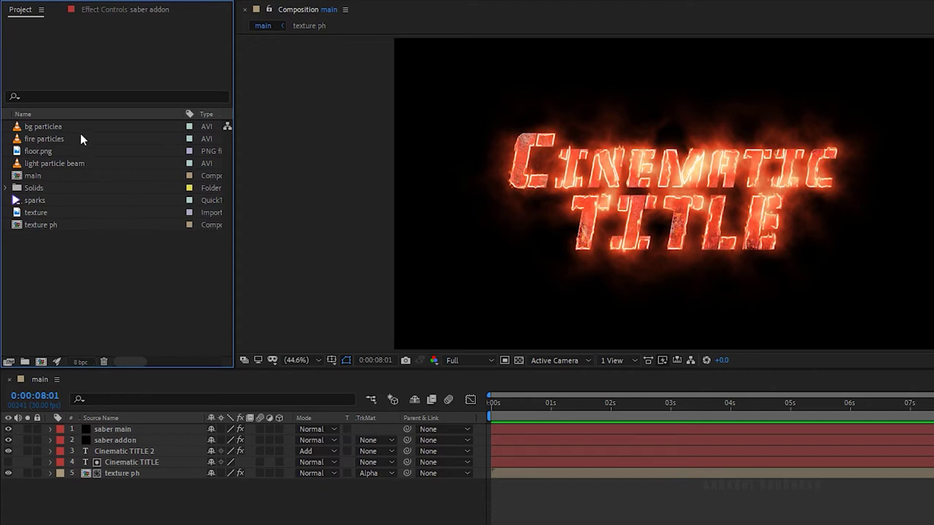
pyautogui.moveTo(67, 127); pyautogui.dragTo(174, 516)
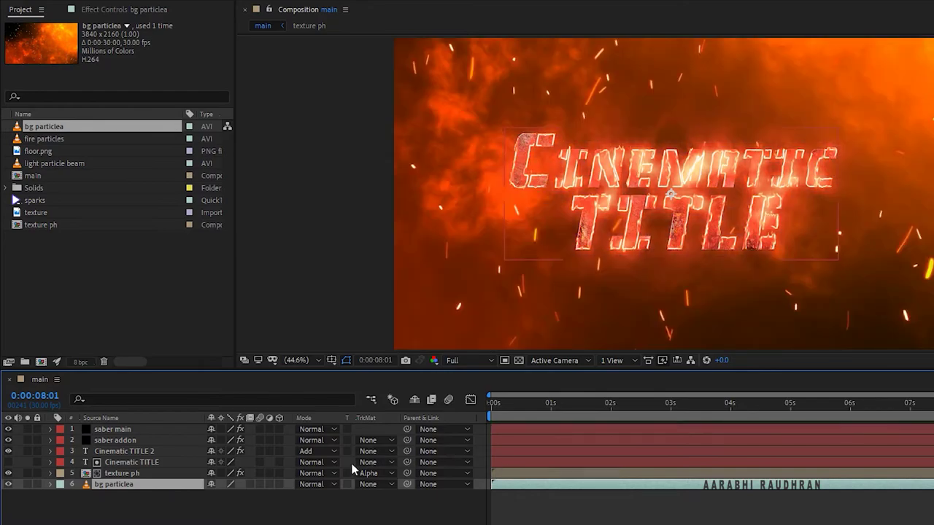
# Apply the Tint effect to bg particlea and map white to the red sampled from the title's letter C.
pyautogui.click(838, 46)
pyautogui.write('tint')
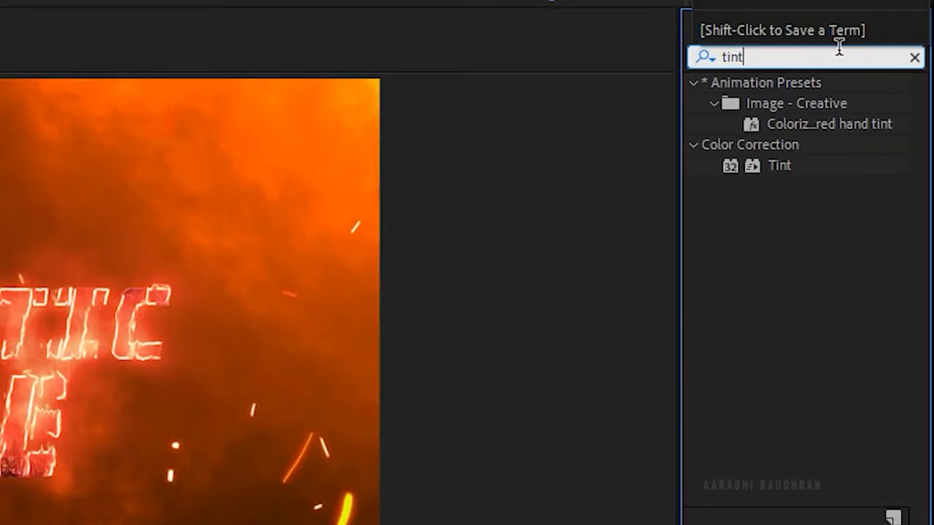
pyautogui.moveTo(777, 167); pyautogui.dragTo(143, 413)
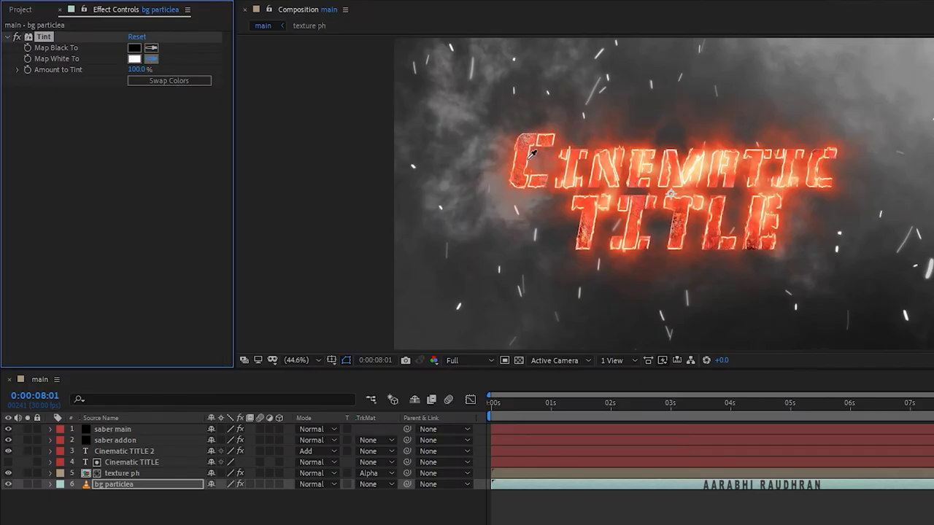
pyautogui.click(530, 156)
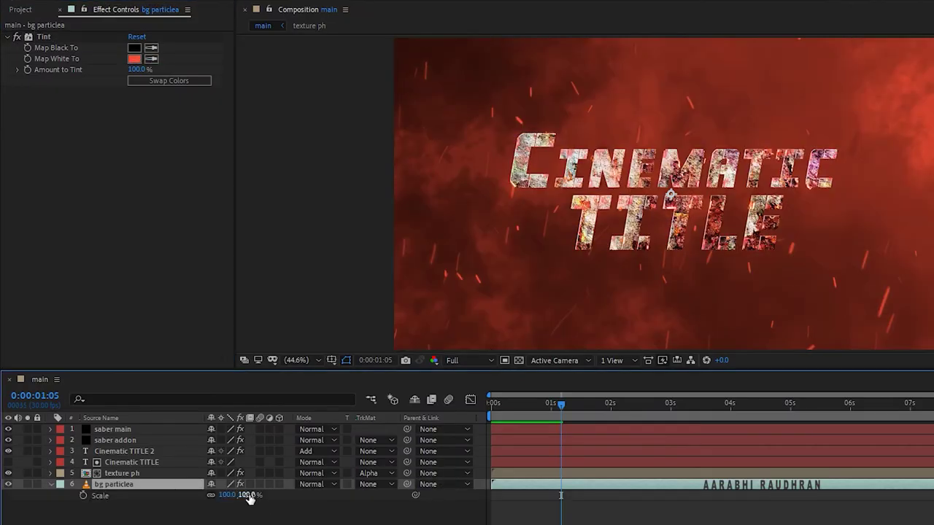
# Scale down the bg particlea layer and lower its opacity to darken the background.
pyautogui.moveTo(250, 496); pyautogui.dragTo(222, 498)
pyautogui.click(219, 513)
pyautogui.click(172, 487)
pyautogui.press('t')
pyautogui.click(216, 496)
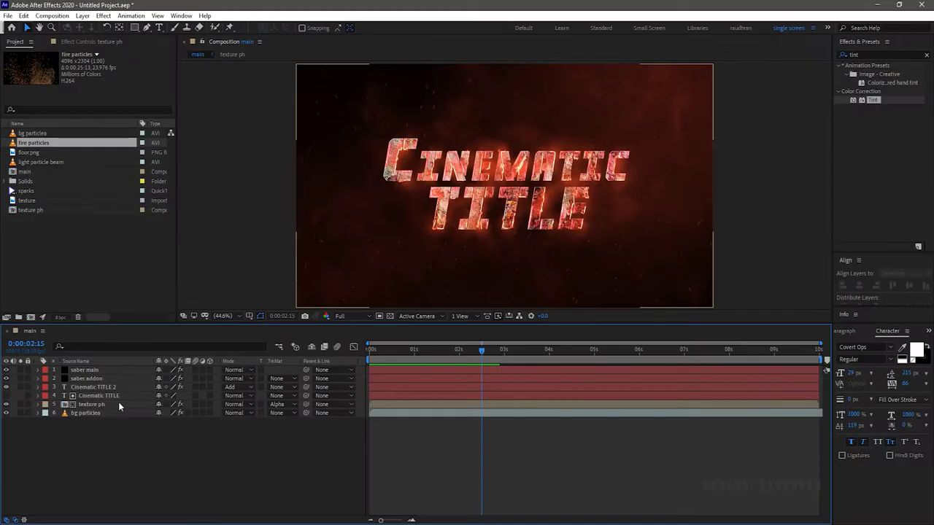
# Pre-compose the five layers from saber main through texture ph into a composition named Pre-comp.
pyautogui.click(118, 402)
pyautogui.keyDown('shift'); pyautogui.click(121, 369); pyautogui.keyUp('shift')
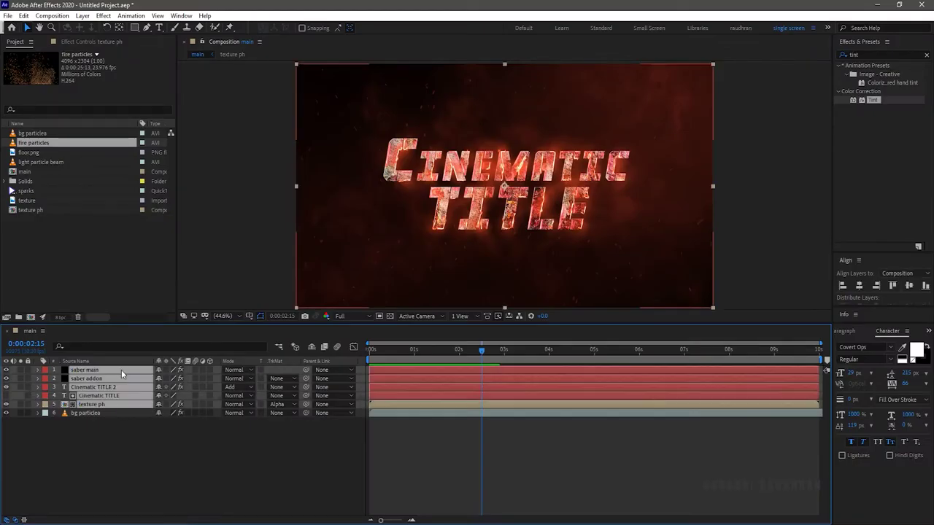
pyautogui.rightClick(120, 370)
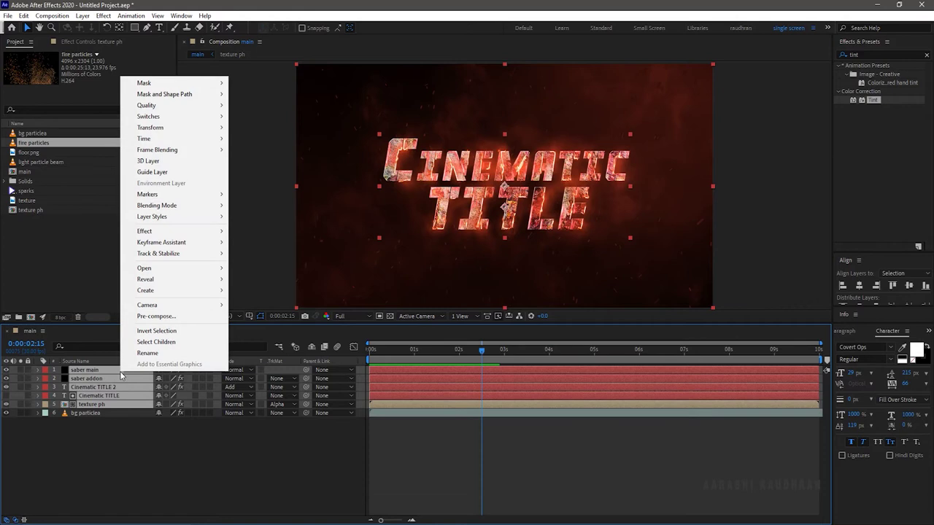
pyautogui.click(148, 316)
pyautogui.click(535, 206)
pyautogui.press('Return')
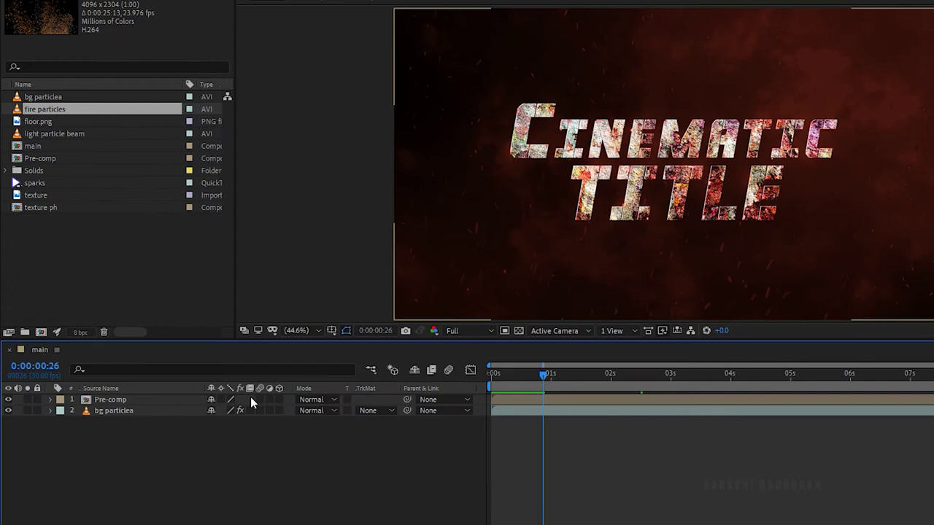
# Make the Pre-comp layer 3D and add a null object to the main composition.
pyautogui.click(279, 399)
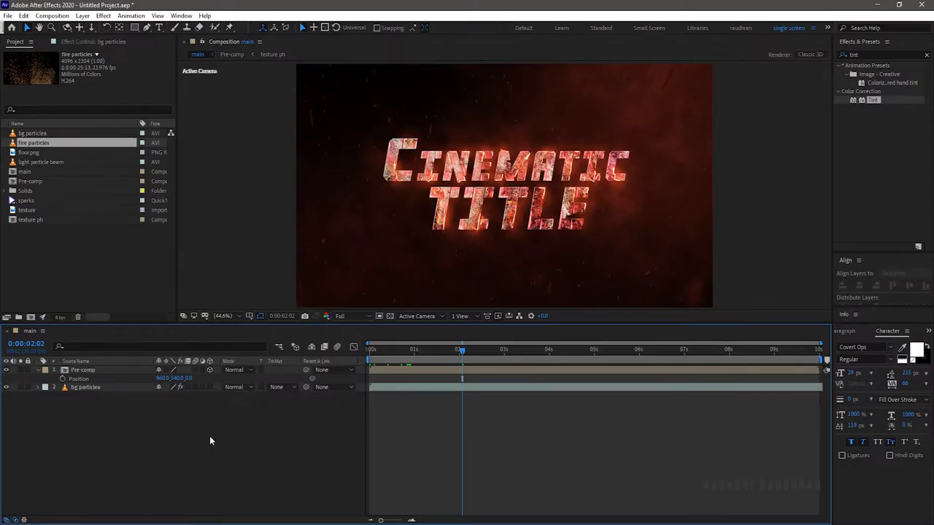
pyautogui.rightClick(281, 485)
pyautogui.moveTo(336, 343)
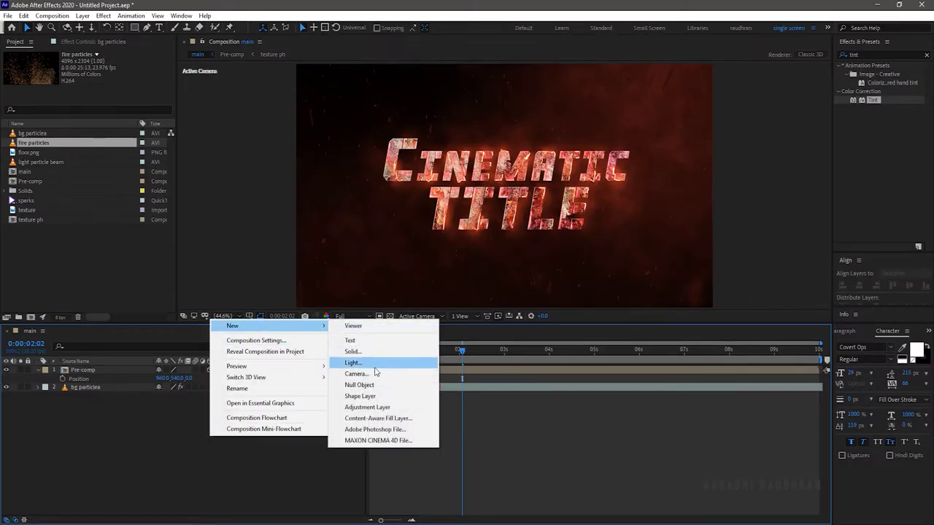
pyautogui.click(359, 385)
# Parent the Pre-comp layer to the new null and make the null a 3D layer.
pyautogui.click(332, 381)
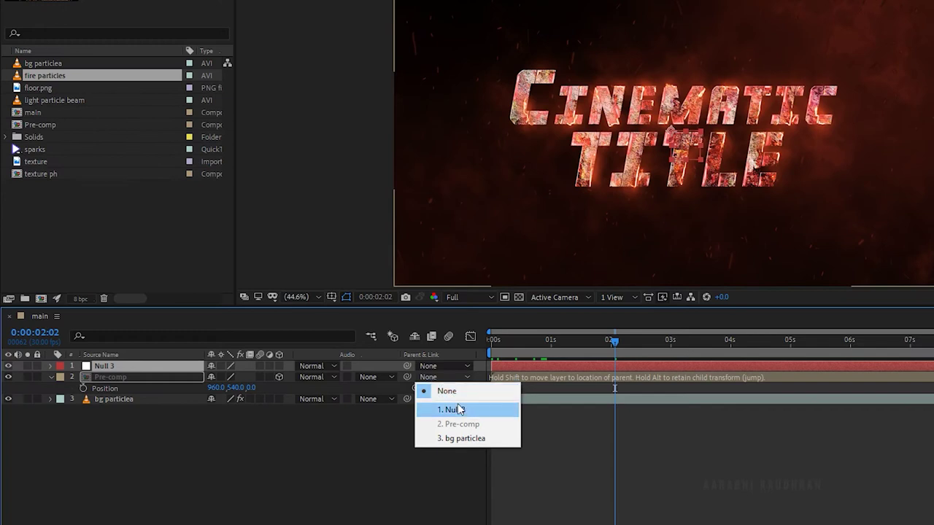
pyautogui.click(458, 409)
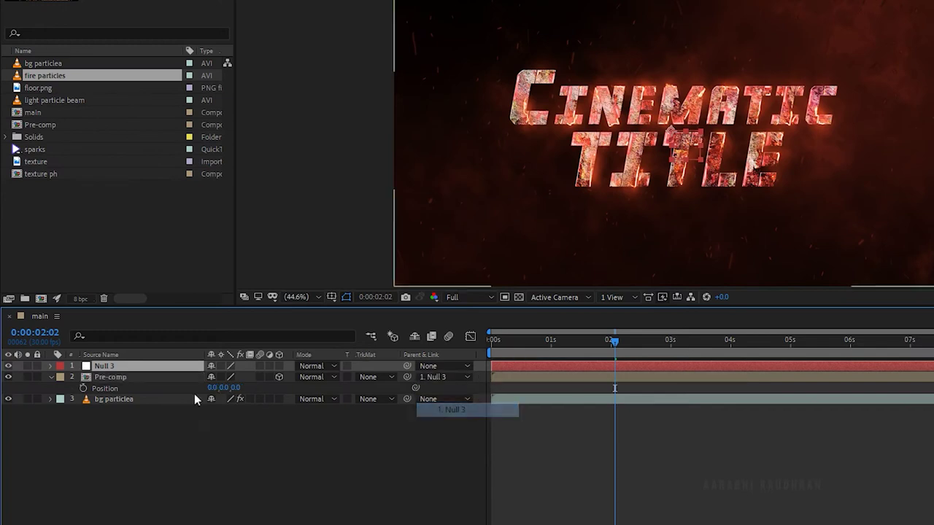
pyautogui.click(279, 366)
# Set a position keyframe on the null at 0:00:00:15, keeping it at 960, 540, 0.
pyautogui.press('p')
pyautogui.click(515, 343)
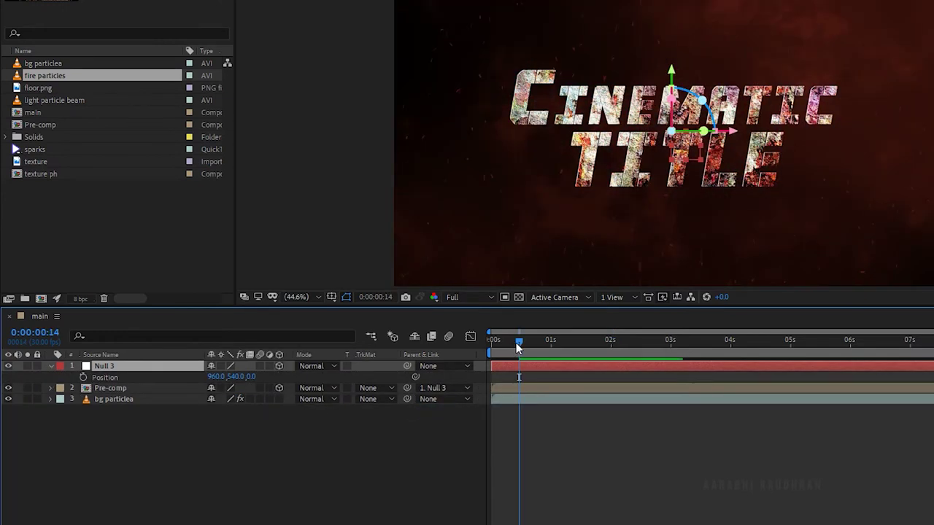
pyautogui.click(521, 347)
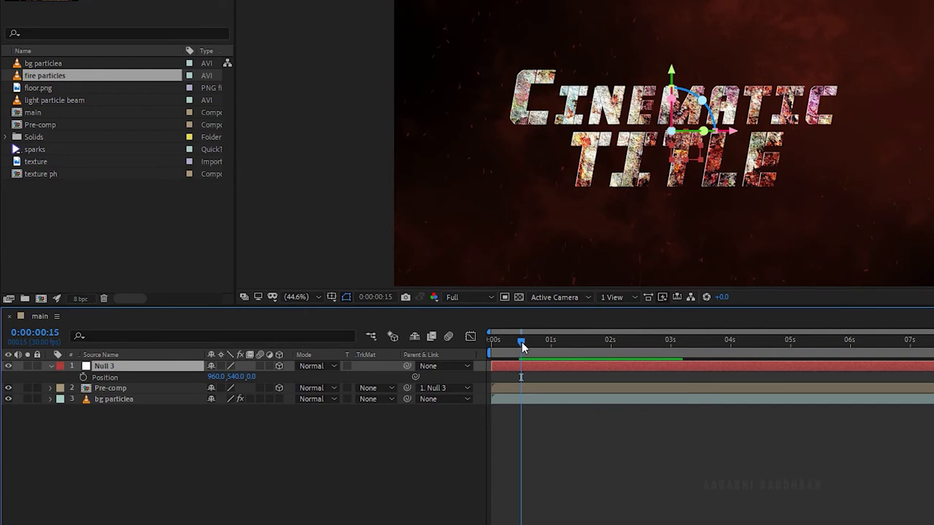
pyautogui.click(83, 377)
# Keyframe the null's Z position to -5000 at the start of the composition.
pyautogui.press('Home')
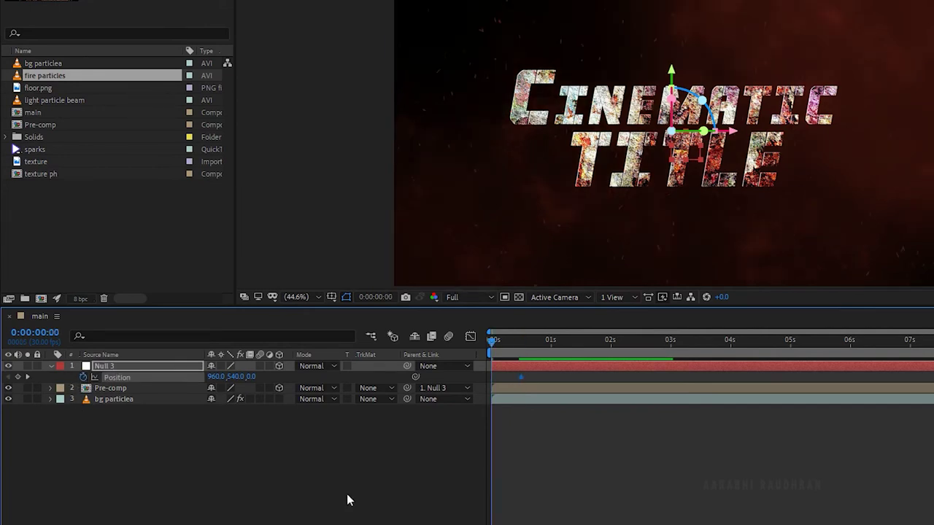
pyautogui.click(250, 377)
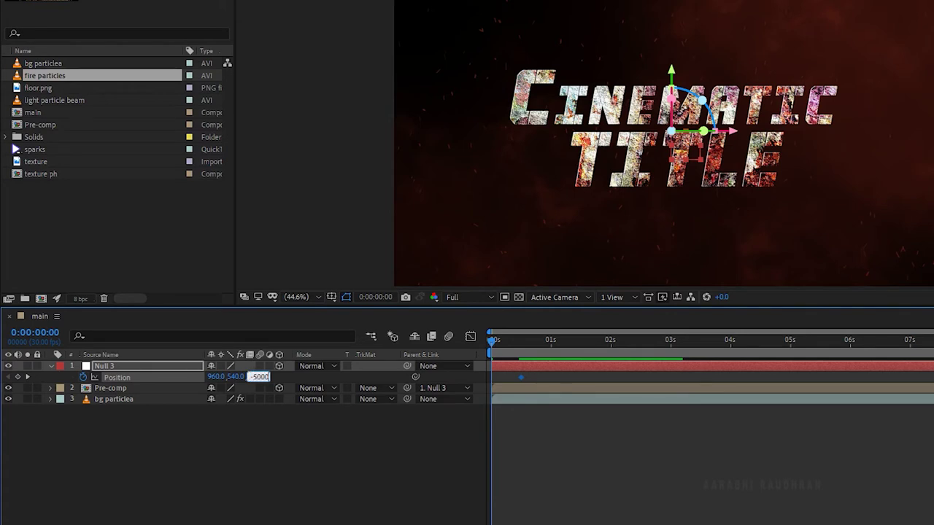
pyautogui.press('Return')
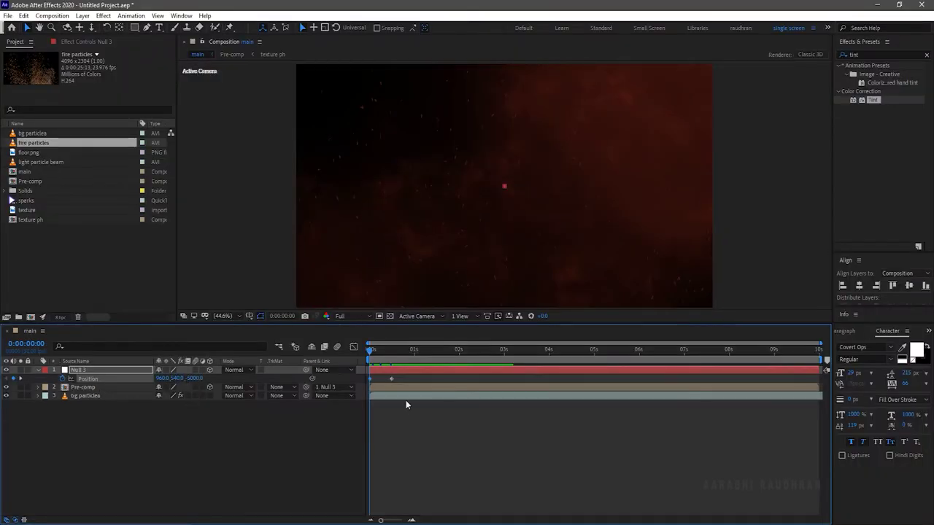
# Ease the null's two position keyframes and reshape their speed graph into an early peak with a long slowdown.
pyautogui.moveTo(400, 382); pyautogui.dragTo(368, 381)
pyautogui.click(354, 348)
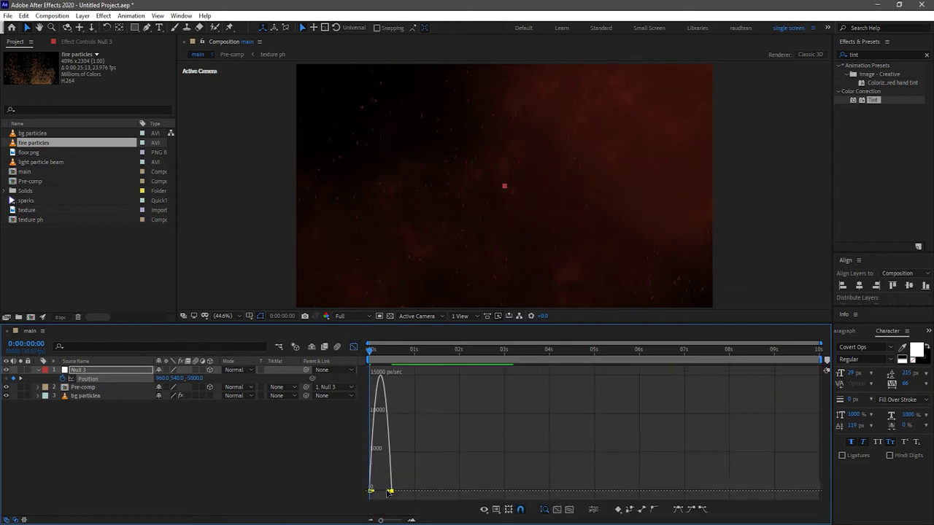
pyautogui.moveTo(390, 491); pyautogui.dragTo(381, 491)
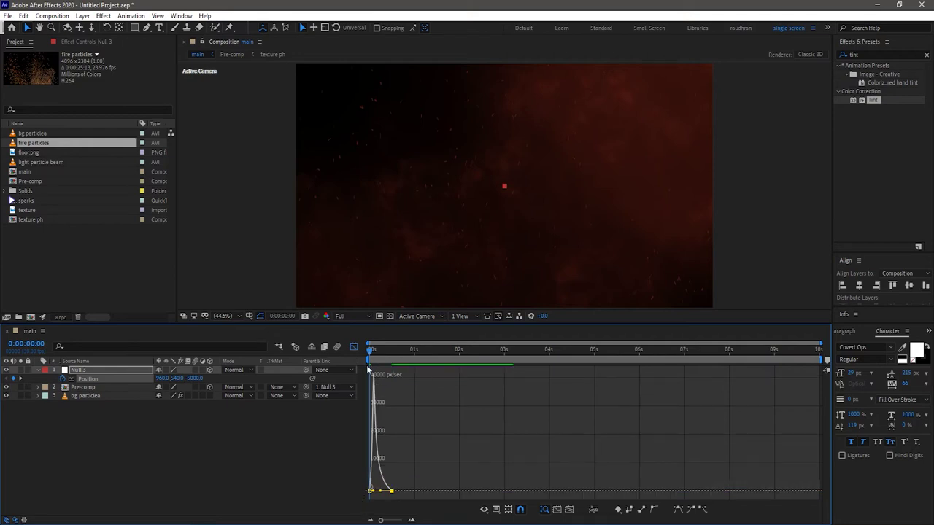
# Add the sparks footage to the main composition directly below the null and set its blending mode to Add.
pyautogui.press('space')
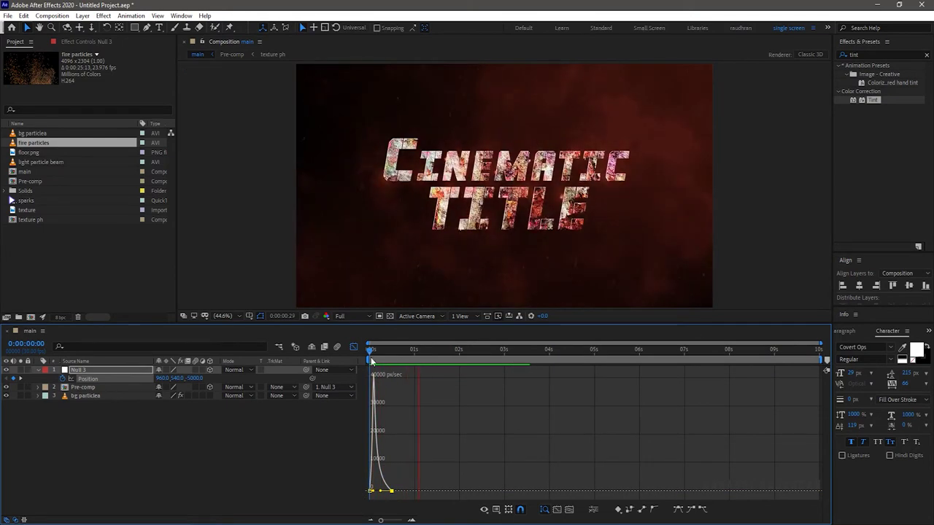
pyautogui.click(353, 347)
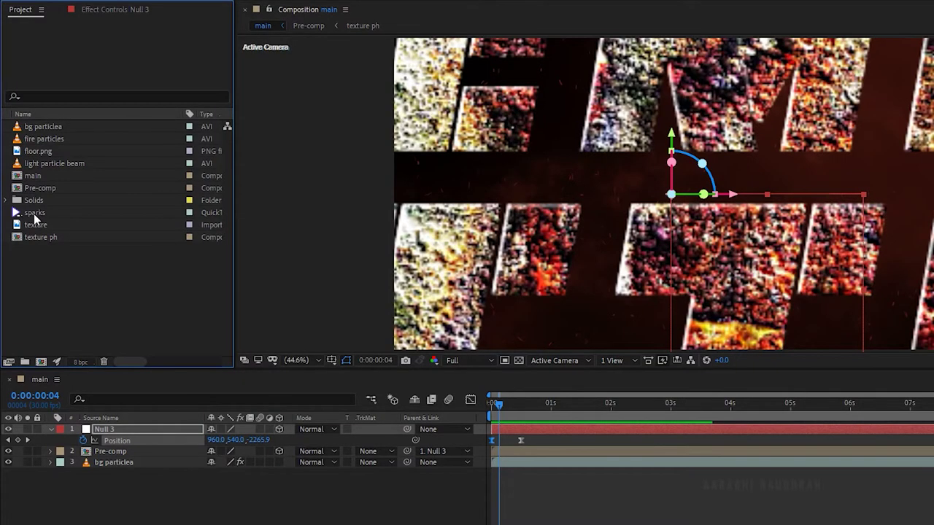
pyautogui.moveTo(34, 219); pyautogui.dragTo(123, 432)
pyautogui.click(235, 387)
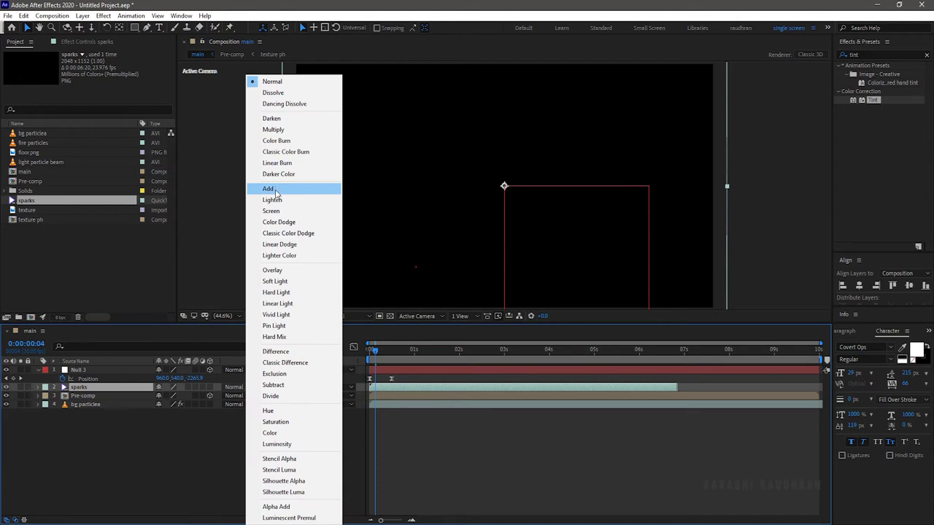
pyautogui.click(268, 189)
# Trim the beginning of the sparks layer and slide it to start at about 0:00:00:04.
pyautogui.moveTo(400, 352); pyautogui.dragTo(392, 353)
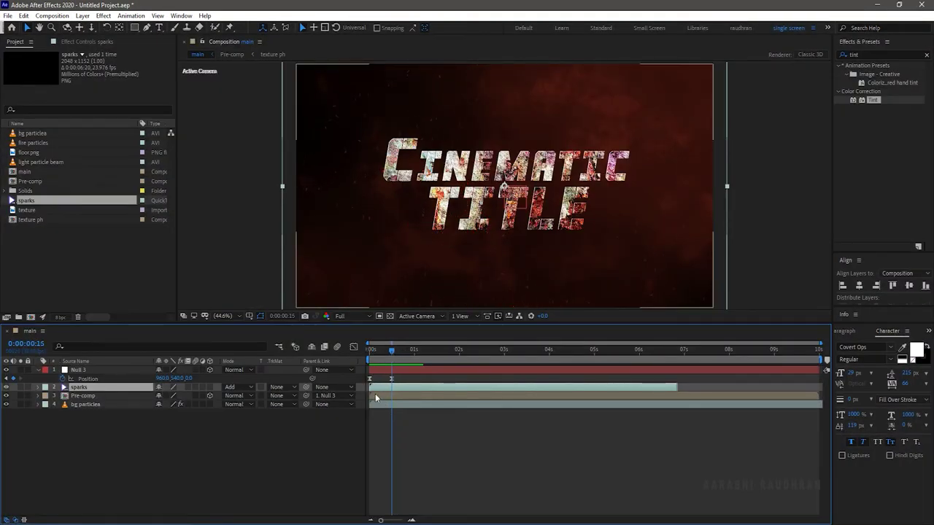
pyautogui.moveTo(370, 387)
pyautogui.mouseDown()
pyautogui.moveTo(394, 387)
pyautogui.moveTo(387, 392)
pyautogui.mouseUp()
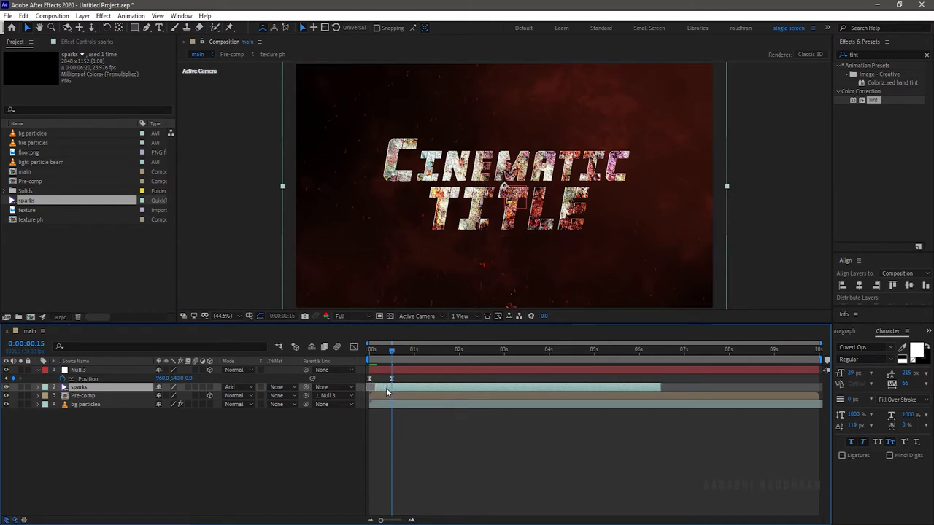
pyautogui.click(374, 349)
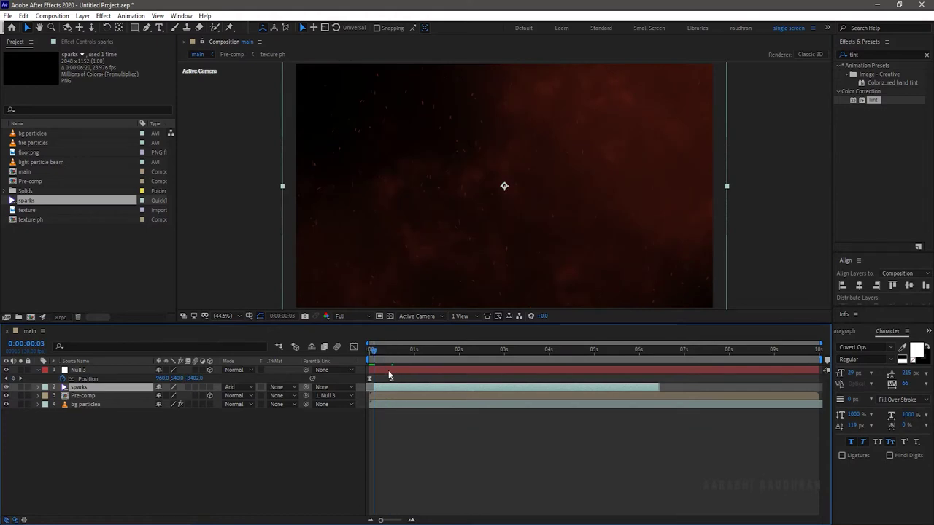
pyautogui.moveTo(376, 352); pyautogui.dragTo(377, 352)
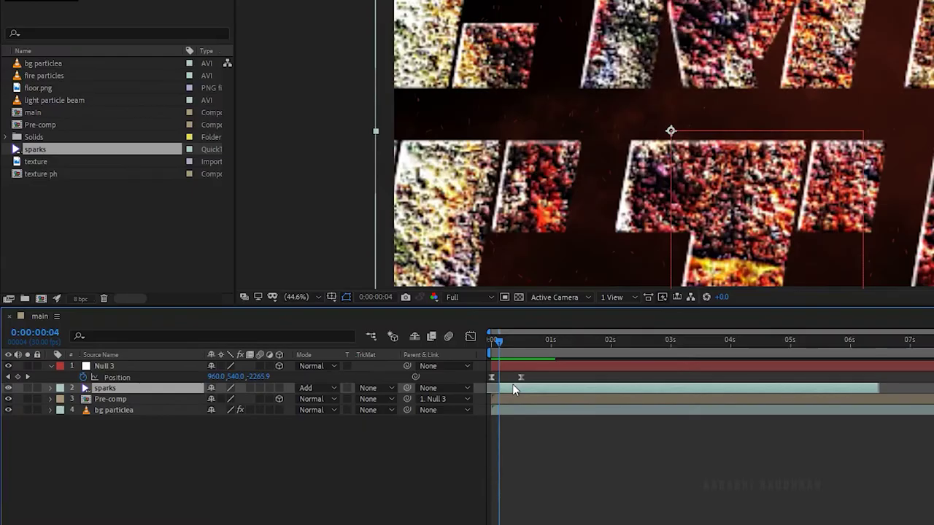
# Scale the sparks layer to 166% and move it vertically to 960, -80.
pyautogui.press('s')
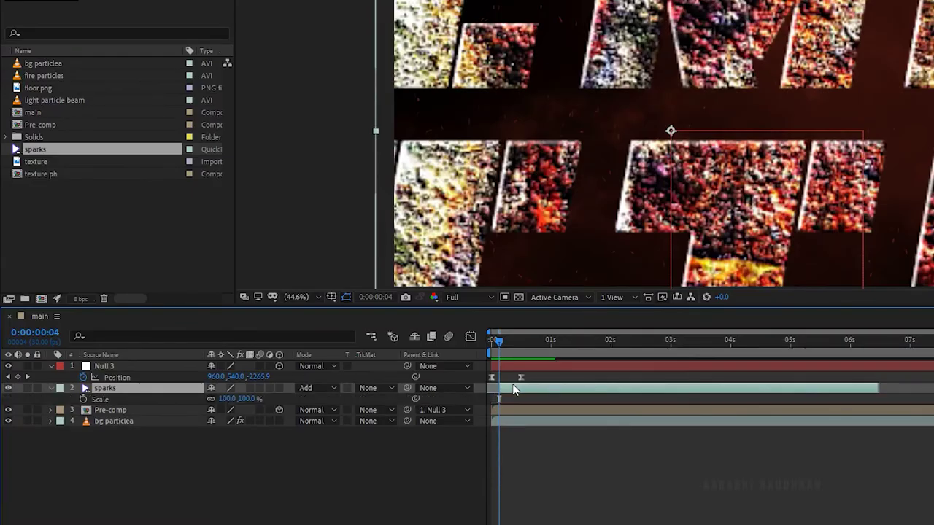
pyautogui.hotkey('shift', 'p')
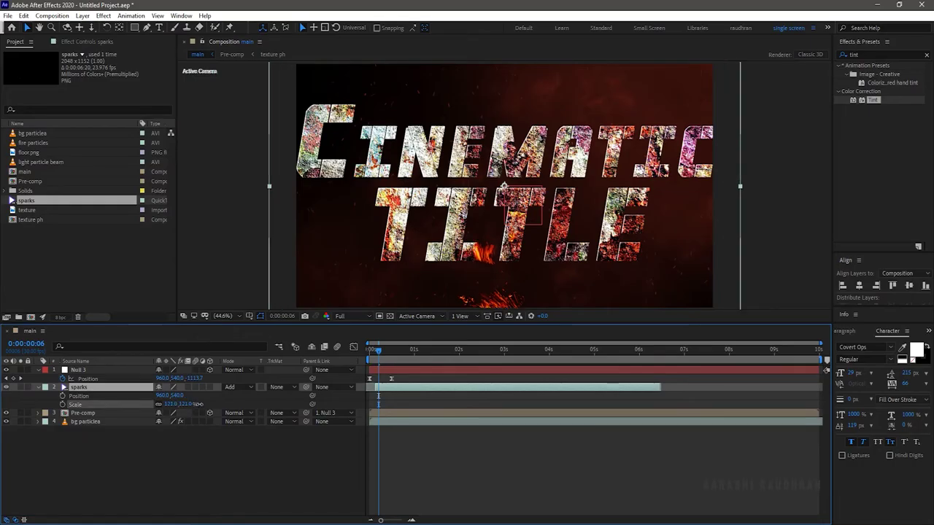
pyautogui.moveTo(215, 405); pyautogui.dragTo(29, 426)
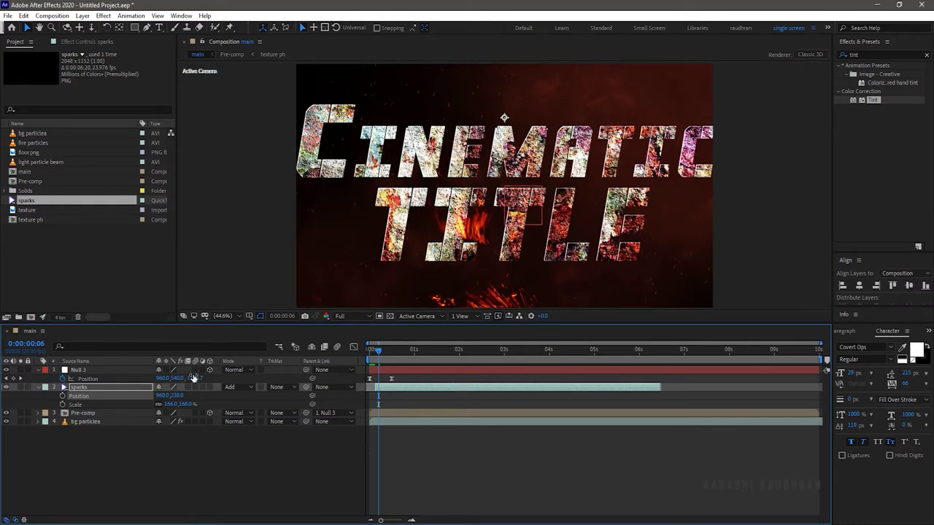
pyautogui.moveTo(177, 395); pyautogui.dragTo(153, 394)
pyautogui.moveTo(3, 376); pyautogui.dragTo(38, 378)
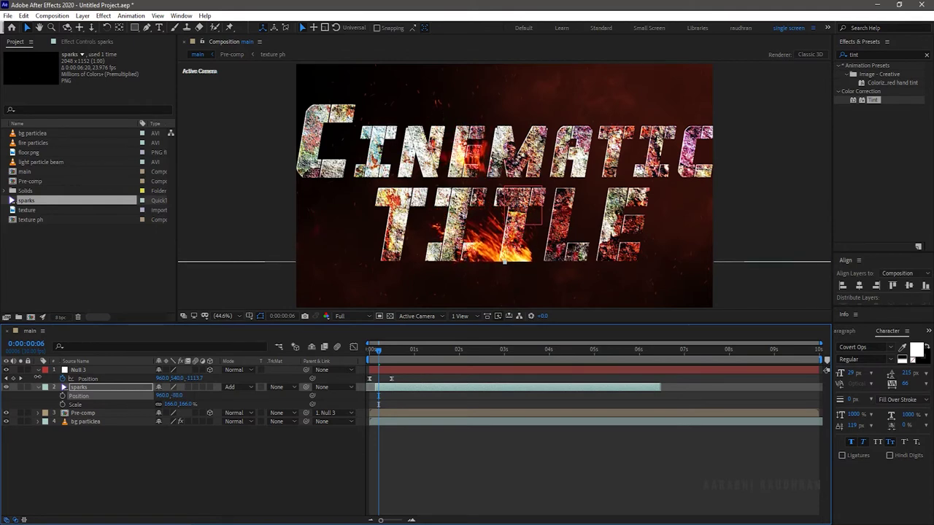
# Rotate the sparks layer to 44° and reposition it to about 812, 536.
pyautogui.press('r')
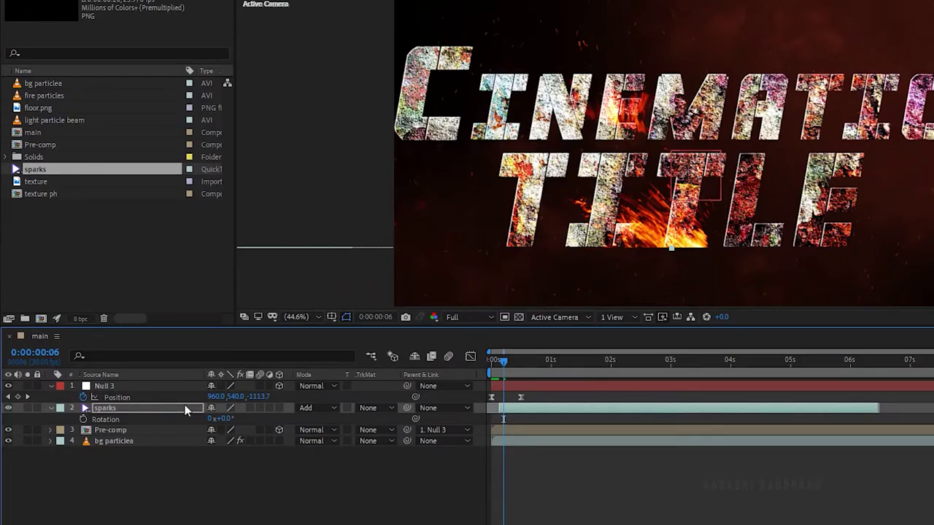
pyautogui.moveTo(225, 421); pyautogui.dragTo(290, 454)
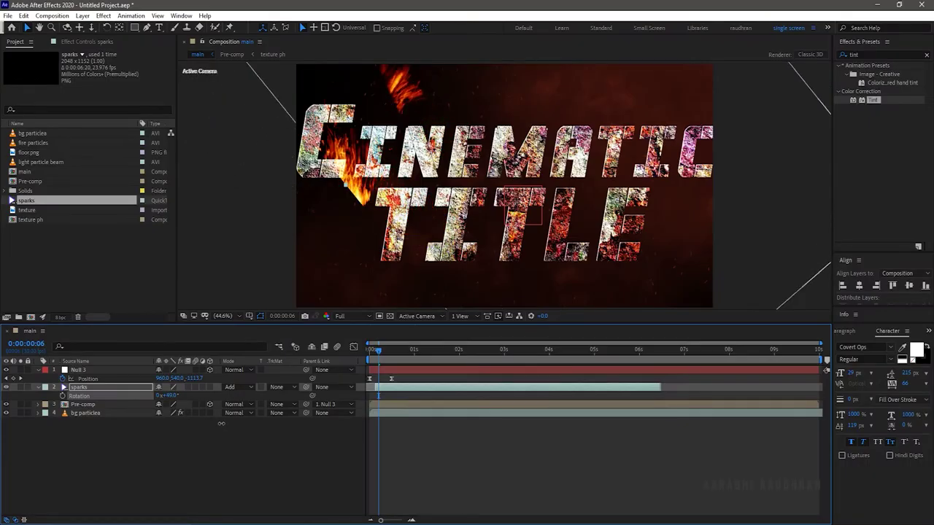
pyautogui.moveTo(220, 423); pyautogui.dragTo(219, 424)
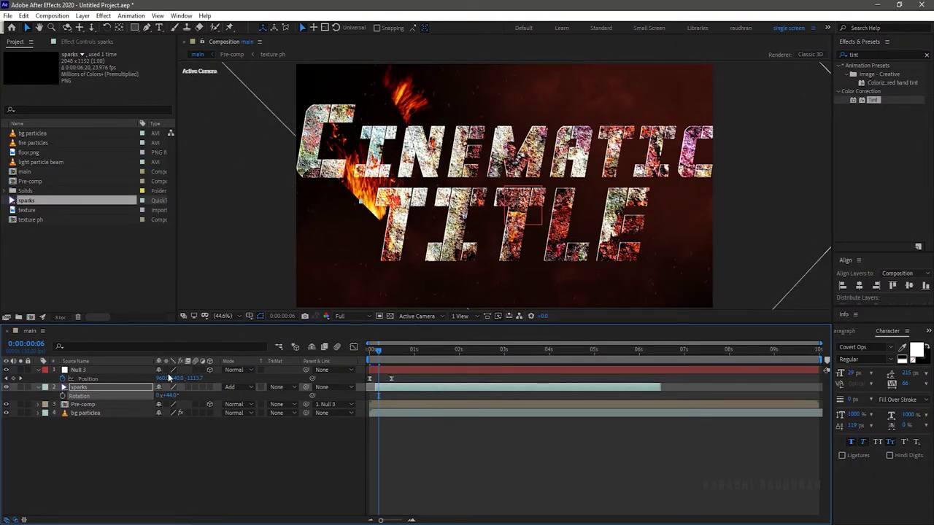
pyautogui.press('p')
pyautogui.moveTo(449, 162); pyautogui.dragTo(416, 298)
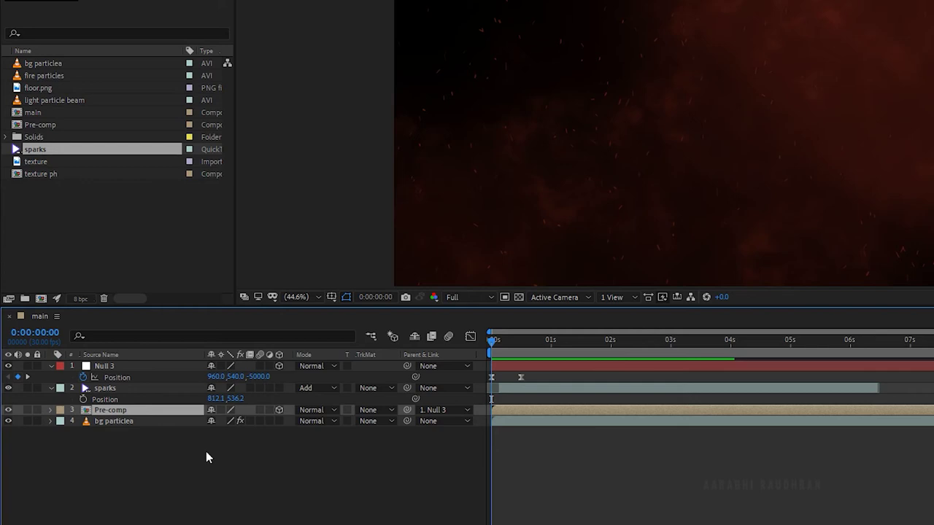
# Duplicate the Pre-comp layer, rename the lower copy "Pre-comp ref", and place floor.png directly beneath it.
pyautogui.hotkey('ctrl', 'd')
pyautogui.rightClick(146, 422)
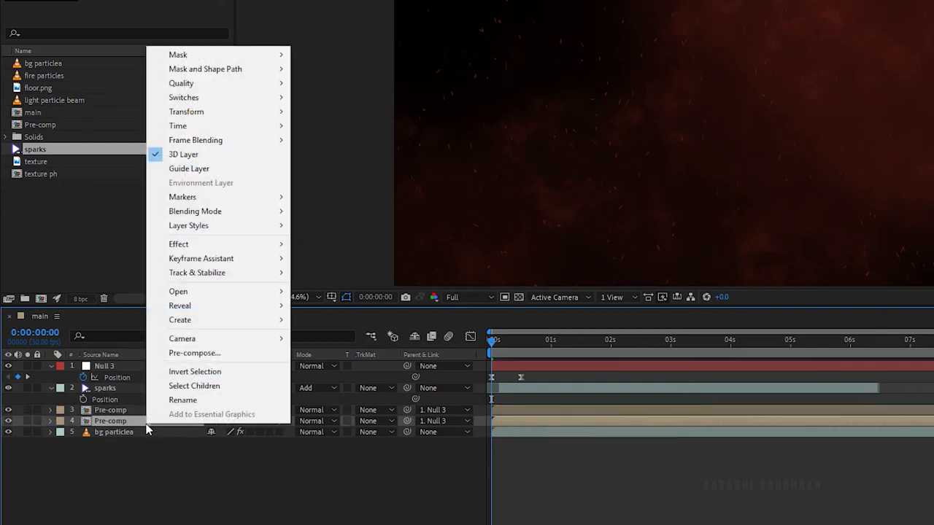
pyautogui.click(182, 400)
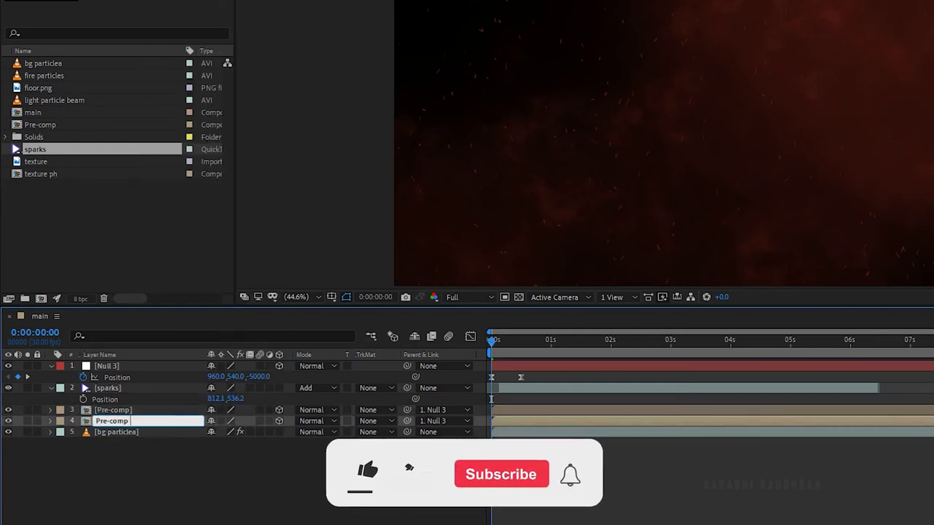
pyautogui.write('ref')
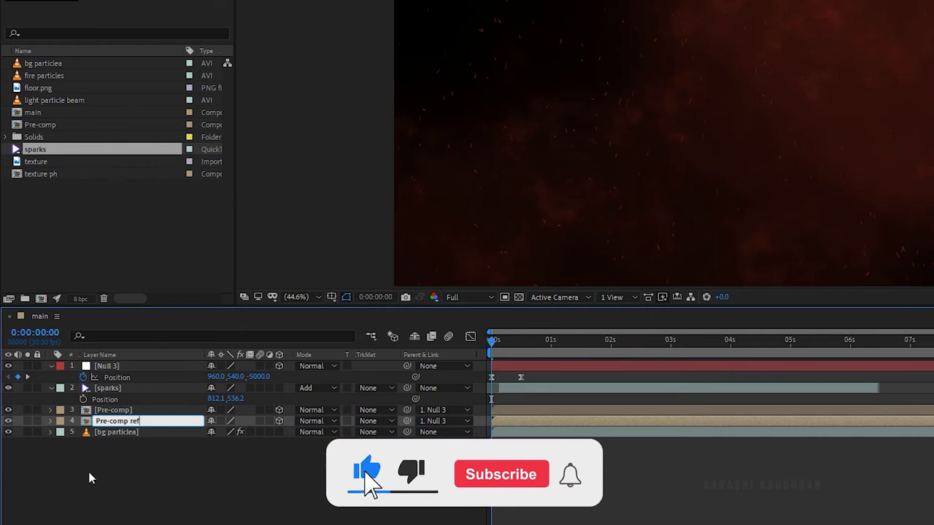
pyautogui.press('Return')
pyautogui.click(38, 89)
pyautogui.moveTo(38, 89); pyautogui.dragTo(142, 432)
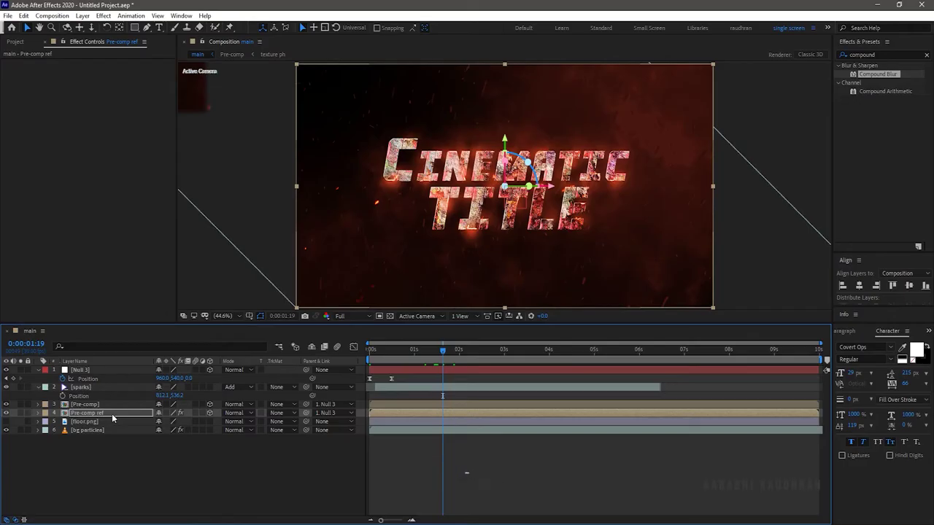
# Flip the Pre-comp ref layer vertically and move it below the title to position -1, 390, 0.
pyautogui.rightClick(113, 414)
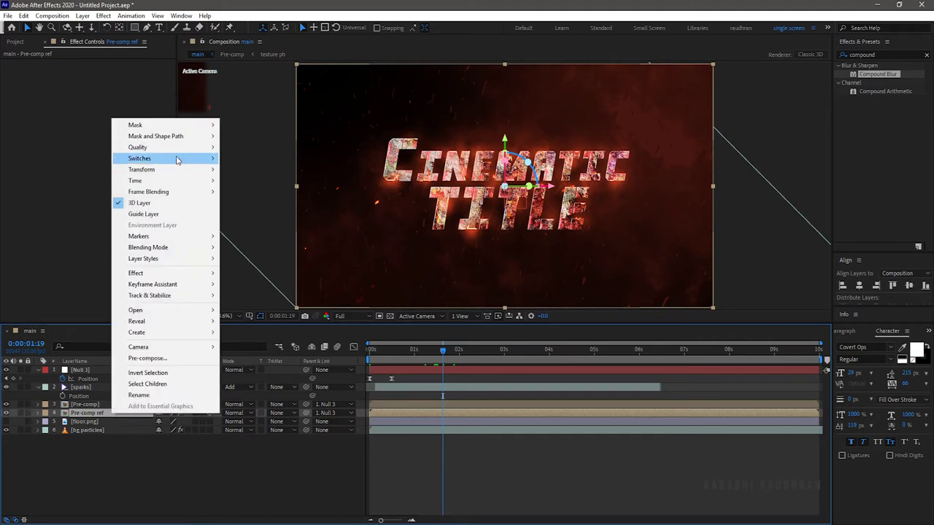
pyautogui.moveTo(179, 170)
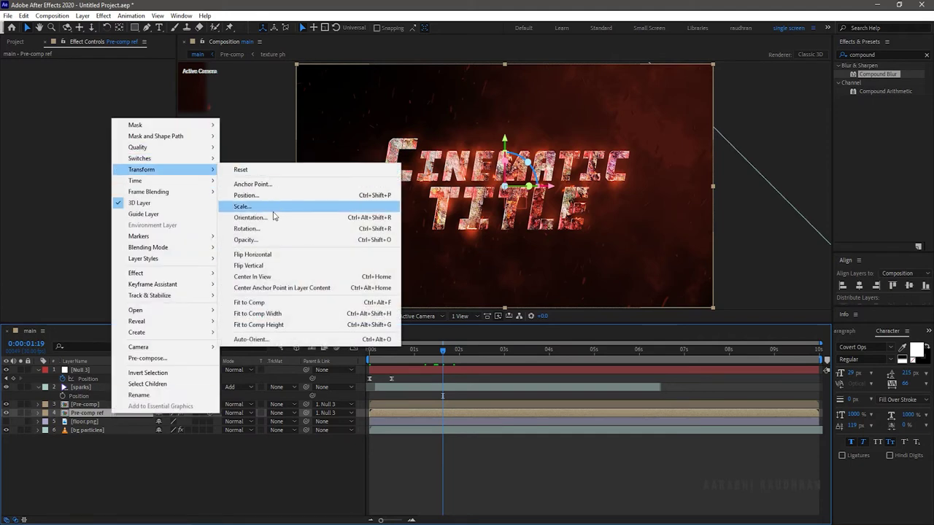
pyautogui.click(268, 266)
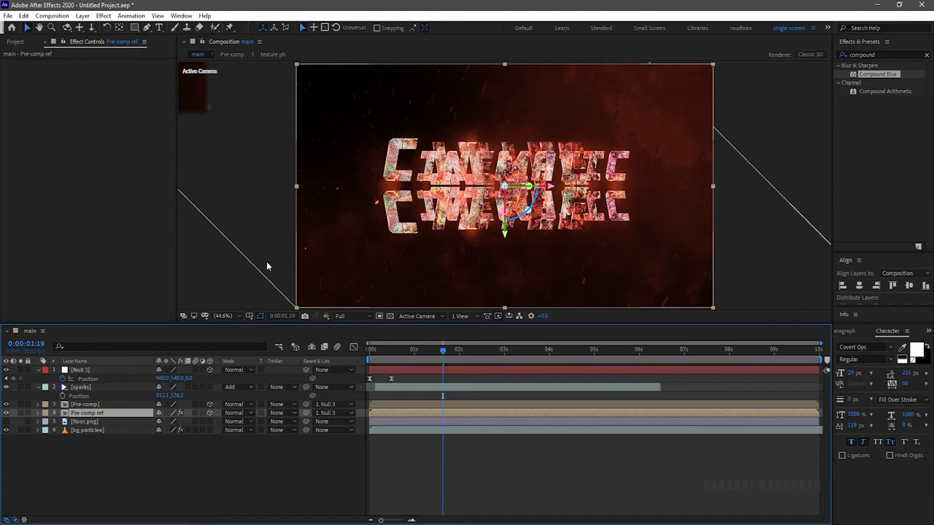
pyautogui.press('p')
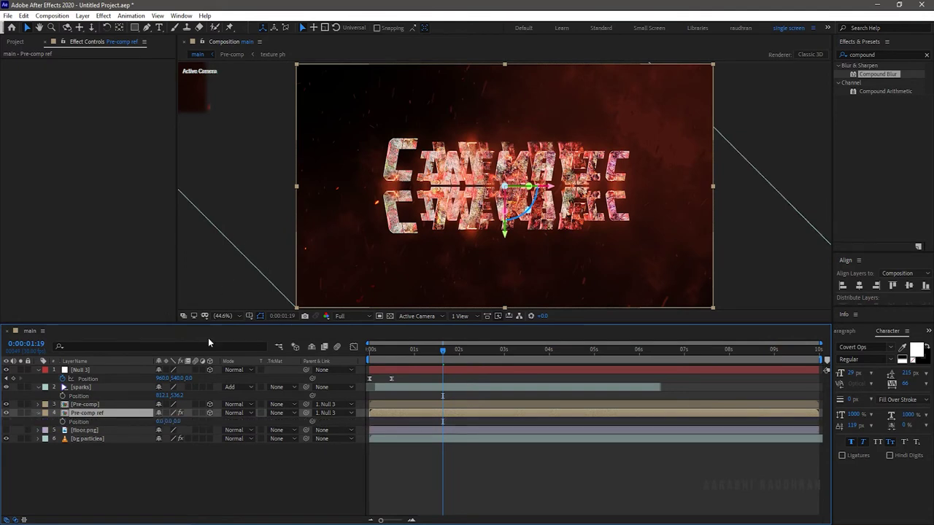
pyautogui.moveTo(168, 421); pyautogui.dragTo(403, 377)
pyautogui.click(230, 473)
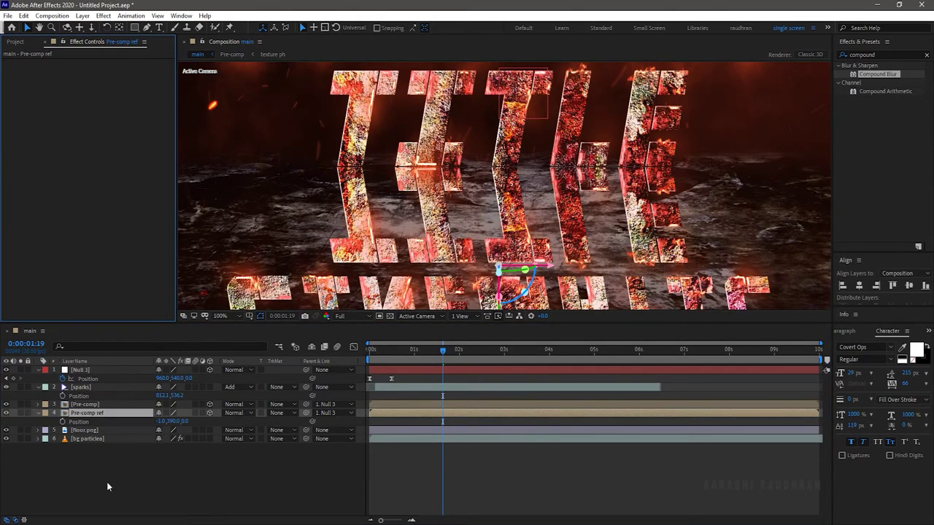
# Create an adjustment layer and place it between the Pre-comp and Pre-comp ref layers.
pyautogui.rightClick(107, 480)
pyautogui.moveTo(146, 370)
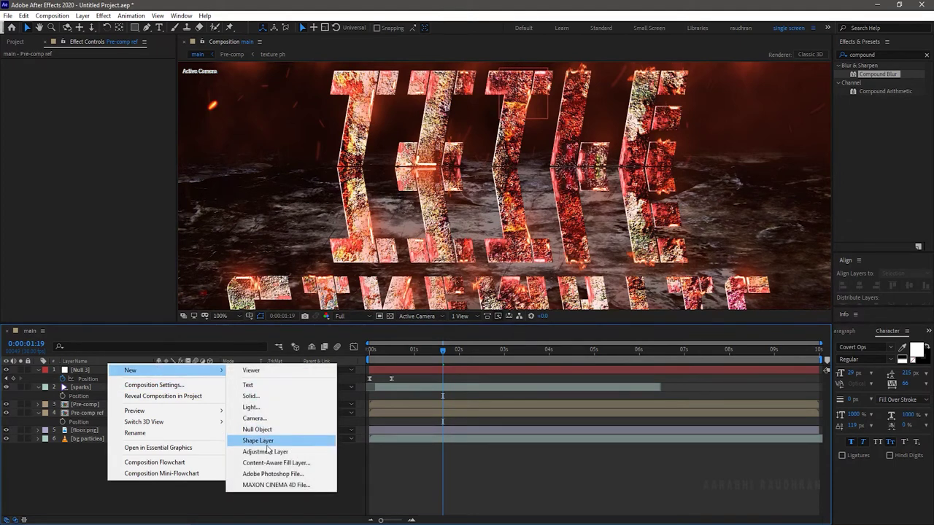
pyautogui.click(265, 452)
pyautogui.moveTo(103, 370); pyautogui.dragTo(122, 419)
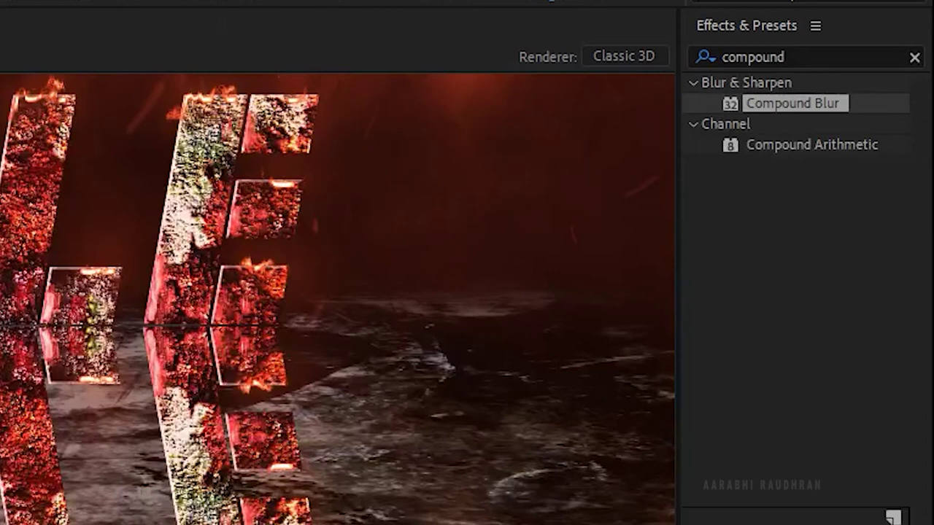
# Apply Compound Blur to the adjustment layer with floor.png as the blur layer and a maximum blur of 100.
pyautogui.moveTo(771, 108); pyautogui.dragTo(111, 412)
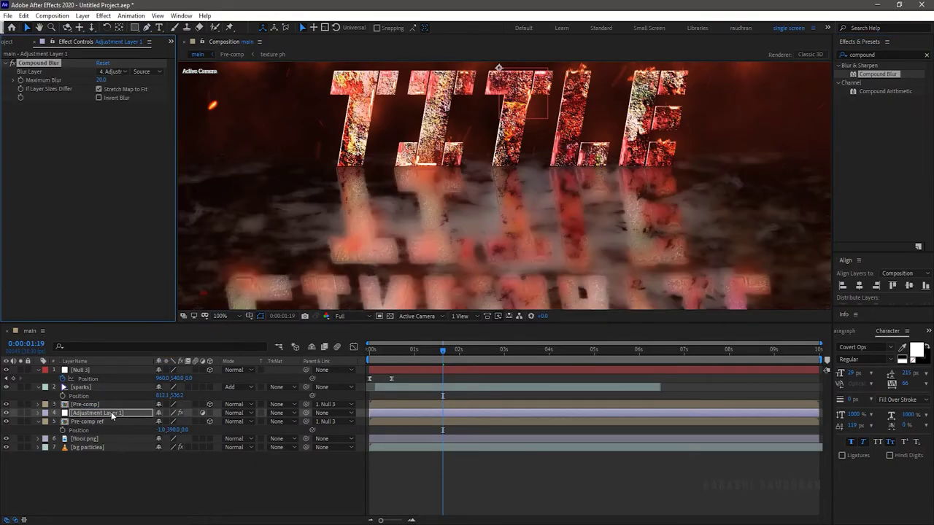
pyautogui.click(114, 70)
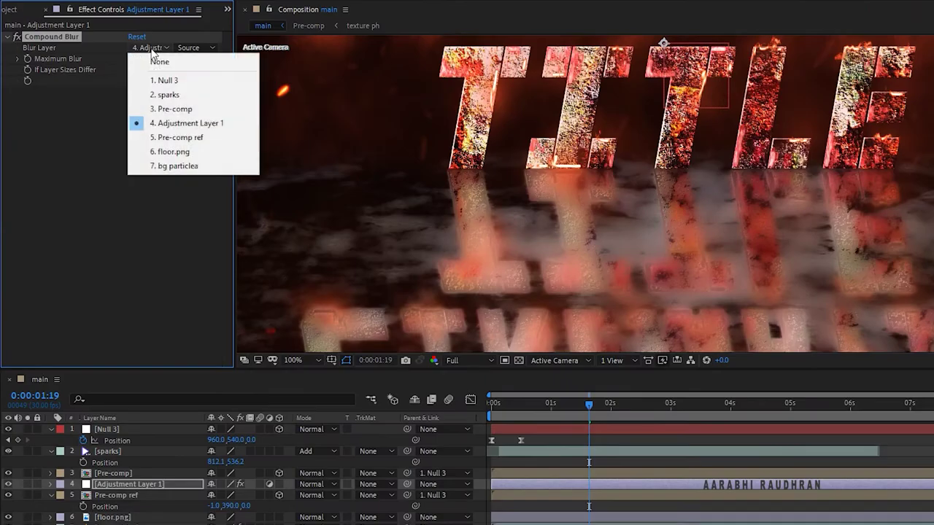
pyautogui.click(141, 152)
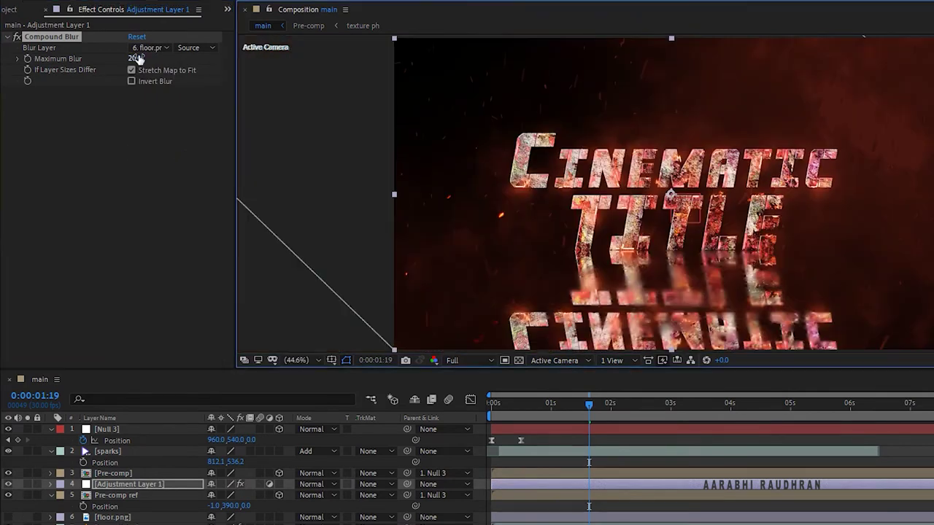
pyautogui.click(136, 60)
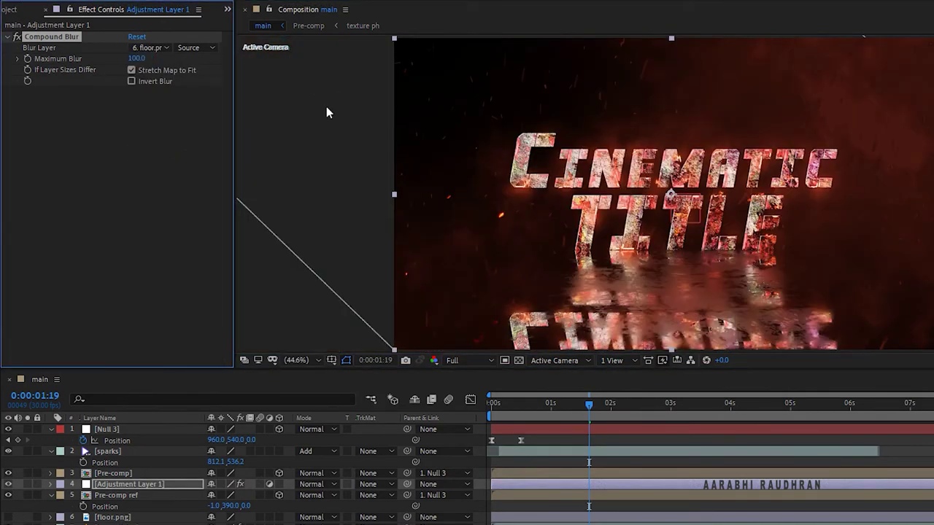
# Scale the floor.png layer to about 196%.
pyautogui.click(111, 517)
pyautogui.press('s')
pyautogui.moveTo(222, 461); pyautogui.dragTo(233, 460)
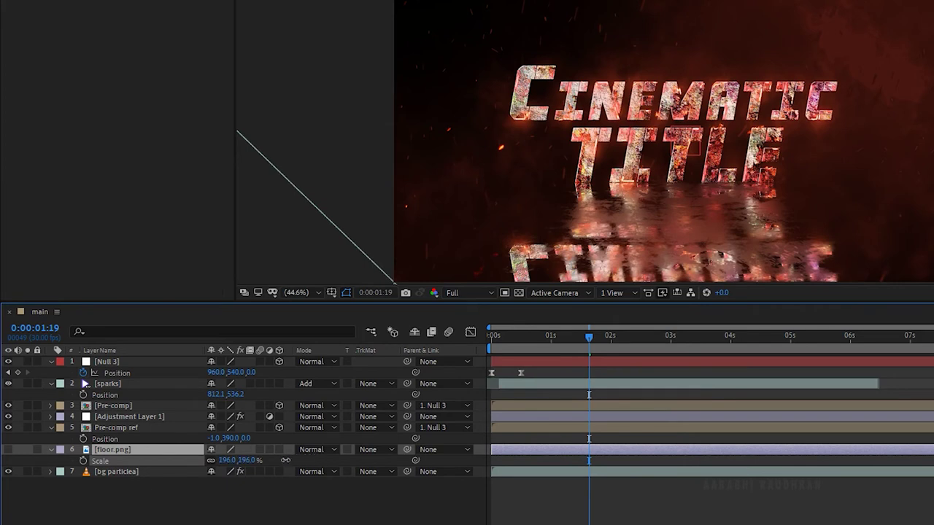
# Set the opacity of the Pre-comp ref layer to 50%.
pyautogui.press('Return')
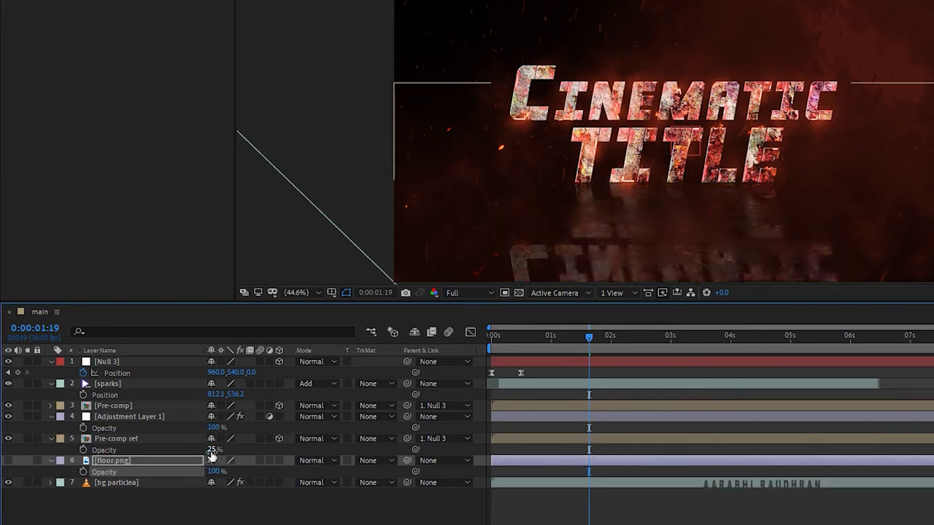
pyautogui.click(218, 449)
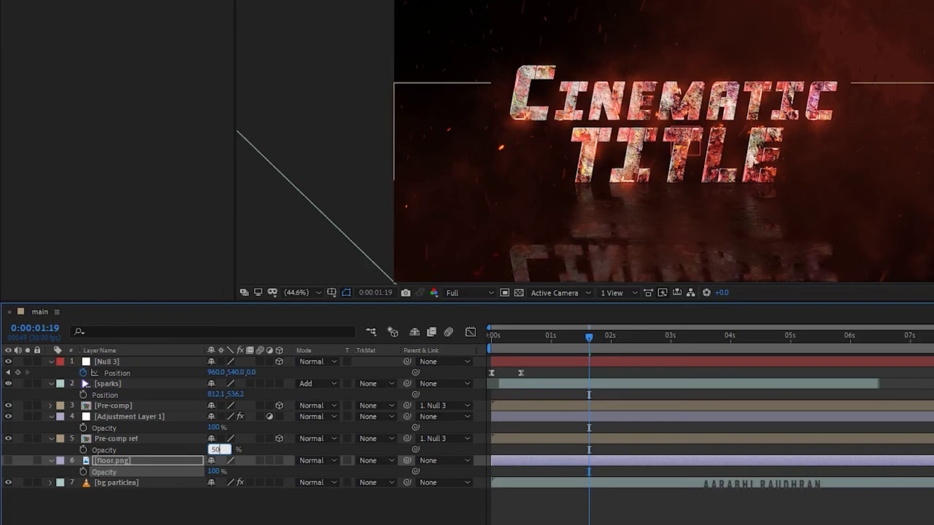
pyautogui.press('Return')
# Tilt the Pre-comp ref layer about its X axis and adjust its position and scale to form a floor reflection.
pyautogui.press('r')
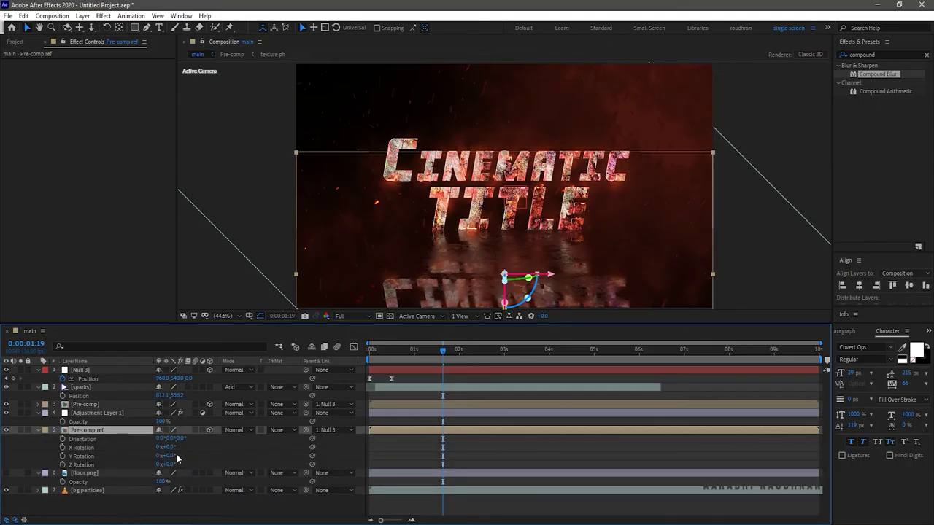
pyautogui.moveTo(170, 448); pyautogui.dragTo(192, 439)
pyautogui.press('p')
pyautogui.press('s')
pyautogui.press('p')
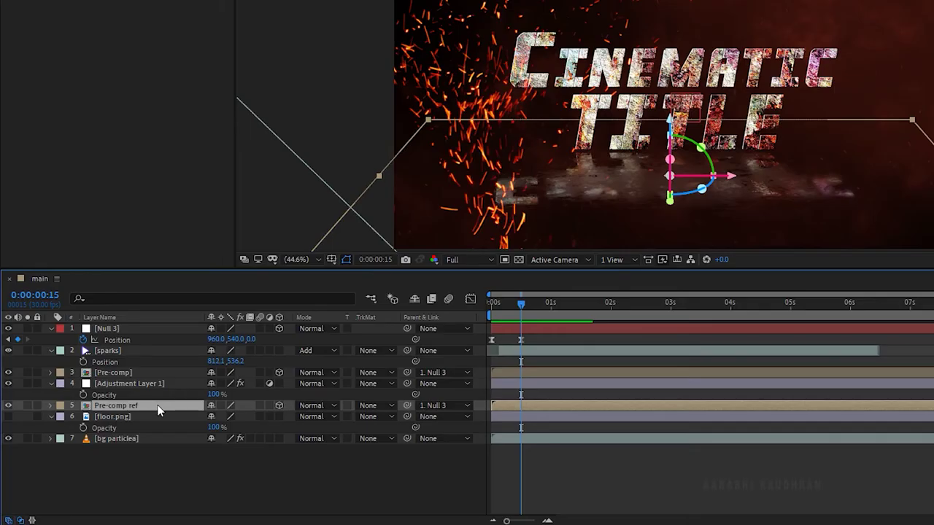
# Animate the Pre-comp ref layer's opacity from the composition start to 50% at 0:00:00:15, with Easy Ease on both keyframes.
pyautogui.press('t')
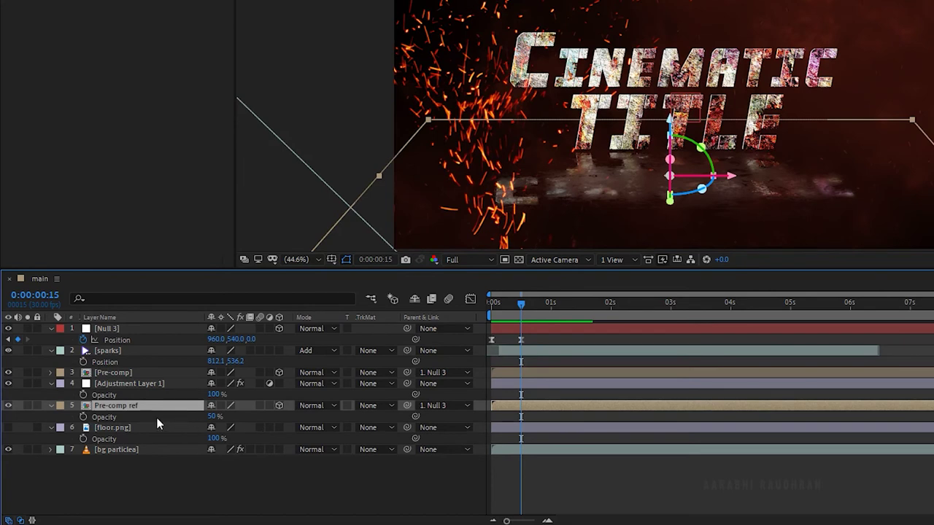
pyautogui.click(83, 416)
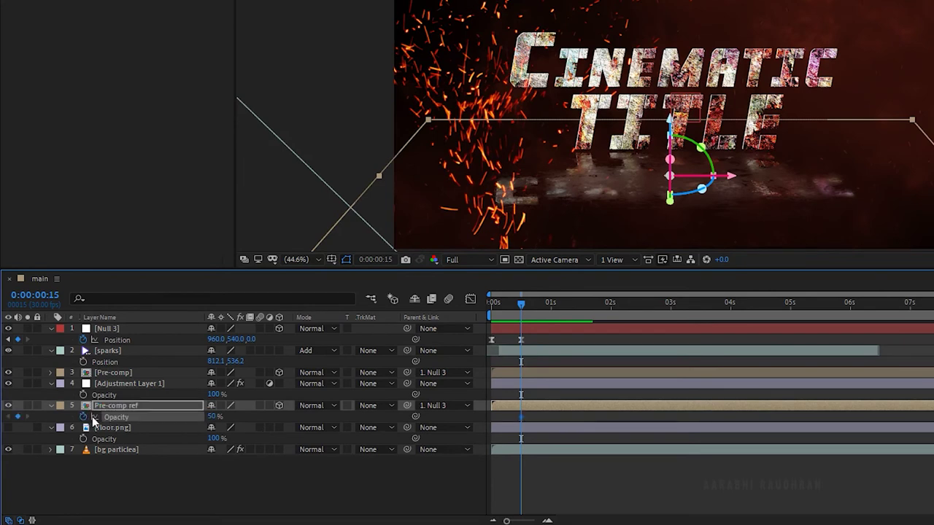
pyautogui.press('Home')
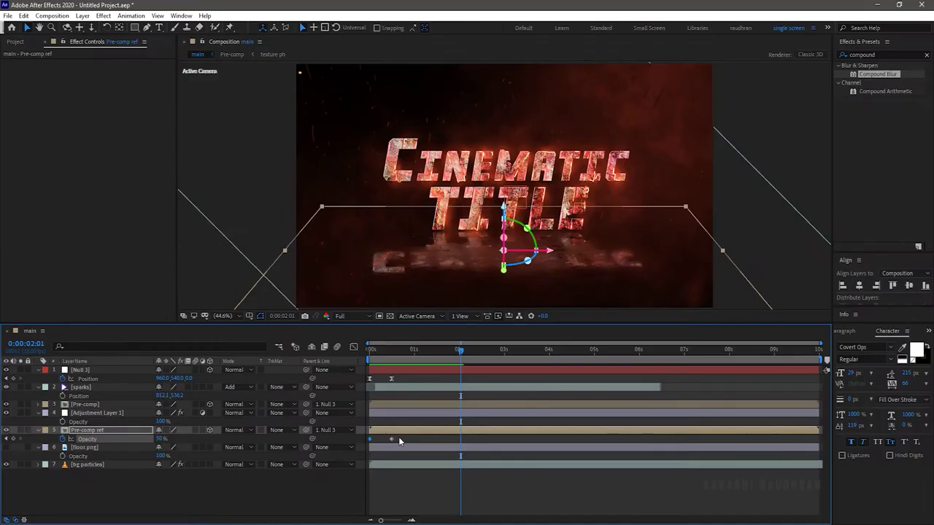
pyautogui.moveTo(401, 438); pyautogui.dragTo(367, 443)
pyautogui.press('F9')
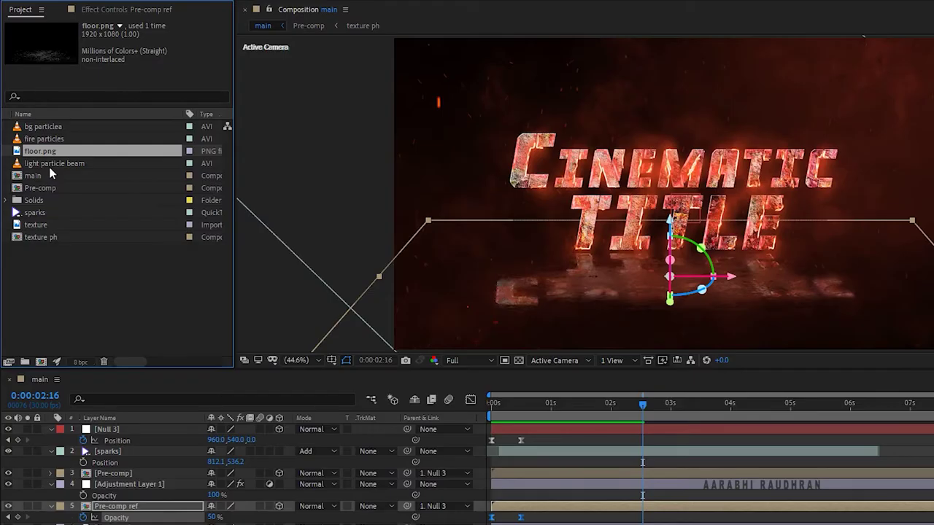
# Add the light particle beam footage to the main composition, between the null and the sparks layer.
pyautogui.click(41, 165)
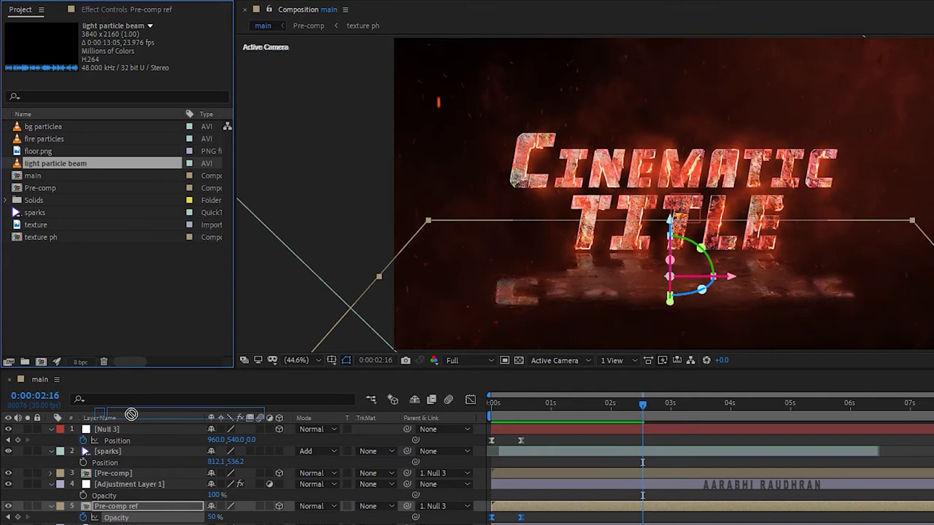
pyautogui.click(97, 370)
pyautogui.moveTo(130, 433); pyautogui.dragTo(125, 448)
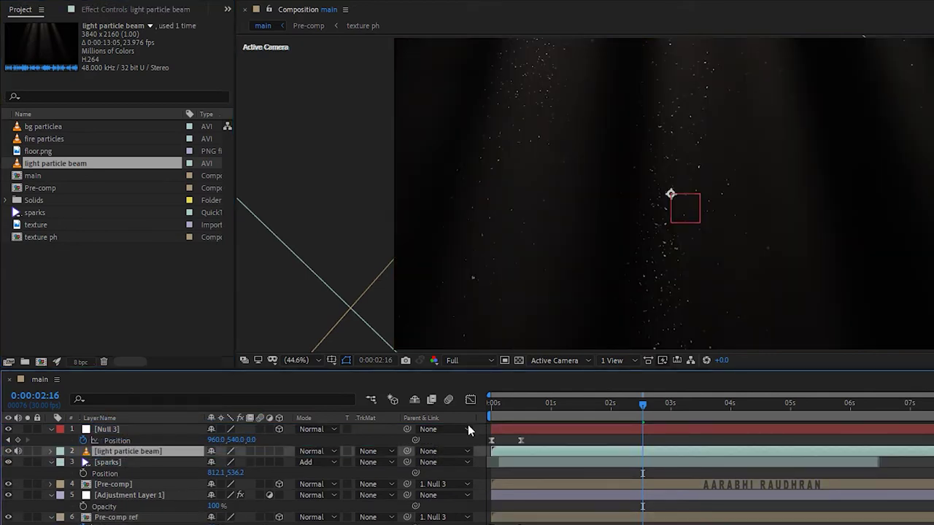
# Scale the light particle beam layer to 51% and set its blending mode to Add.
pyautogui.press('s')
pyautogui.moveTo(250, 464); pyautogui.dragTo(221, 466)
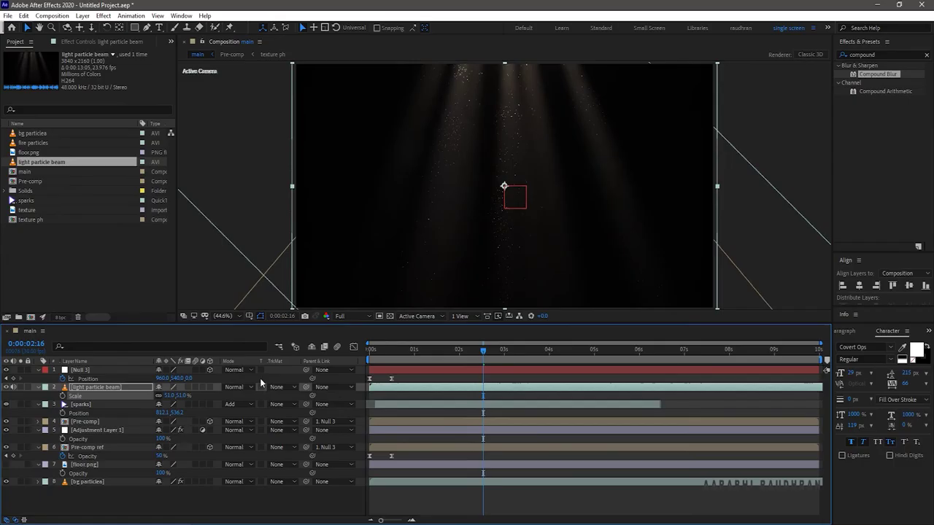
pyautogui.click(260, 387)
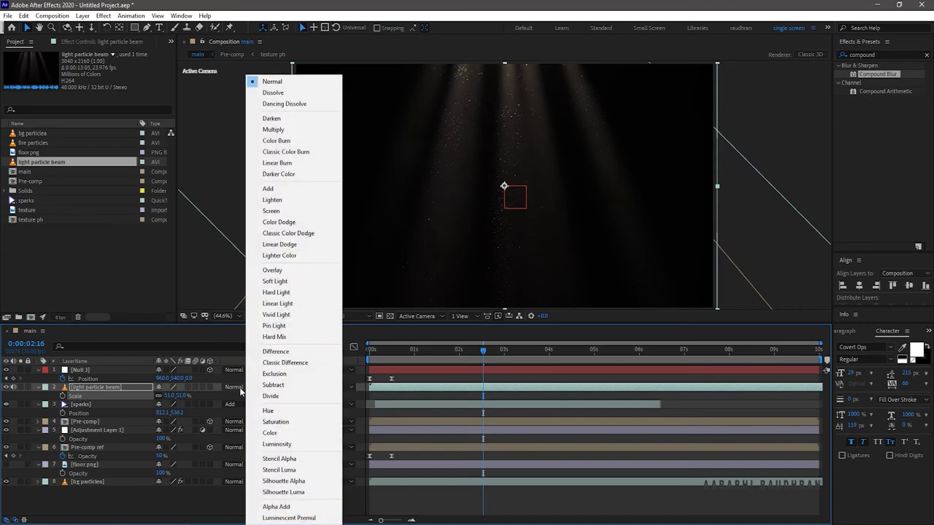
pyautogui.click(268, 189)
# Find the Tint effect and apply it to the light particle beam layer.
pyautogui.click(883, 53)
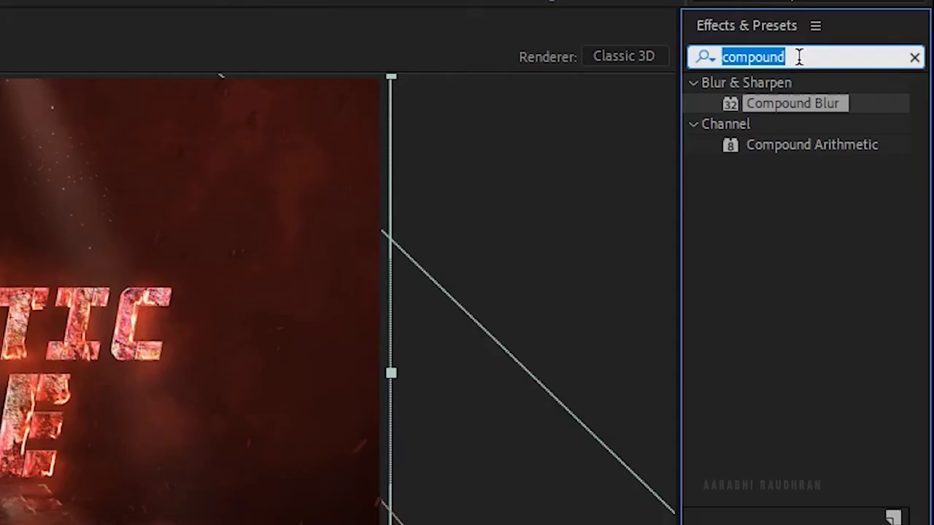
pyautogui.write('tin')
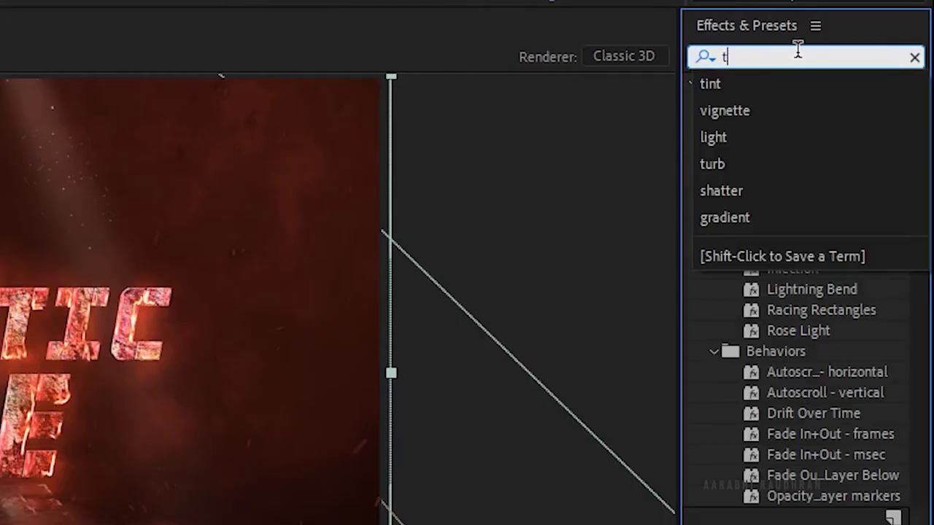
pyautogui.write('t')
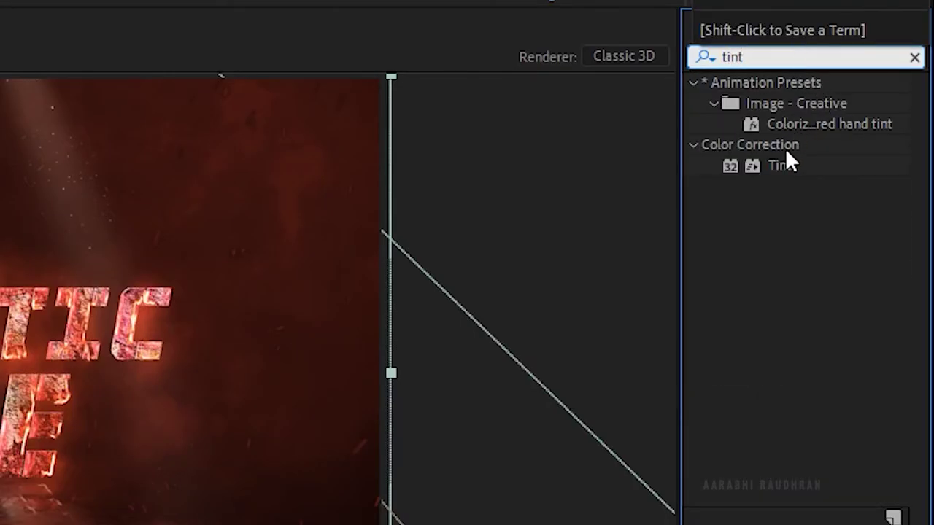
pyautogui.moveTo(783, 162); pyautogui.dragTo(102, 387)
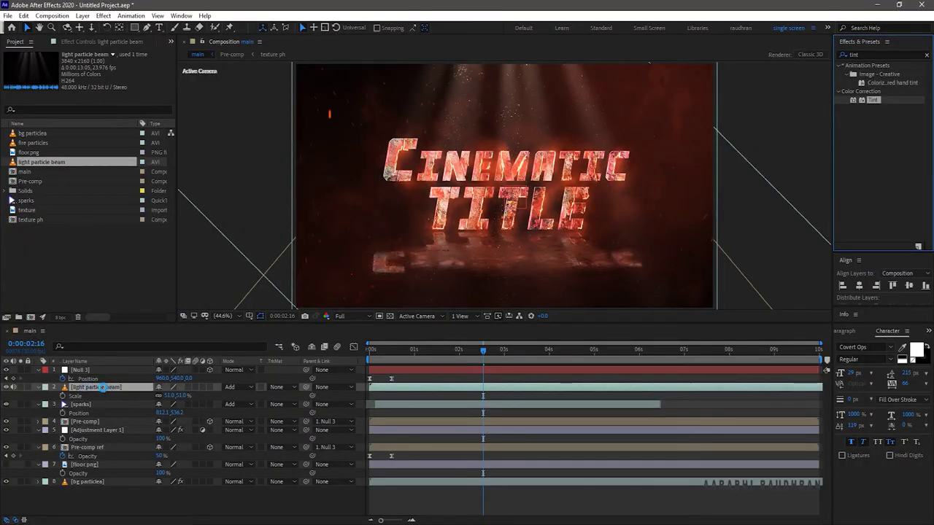
# Set the Tint effect's Map White To color to light orange FFBD9D.
pyautogui.click(100, 80)
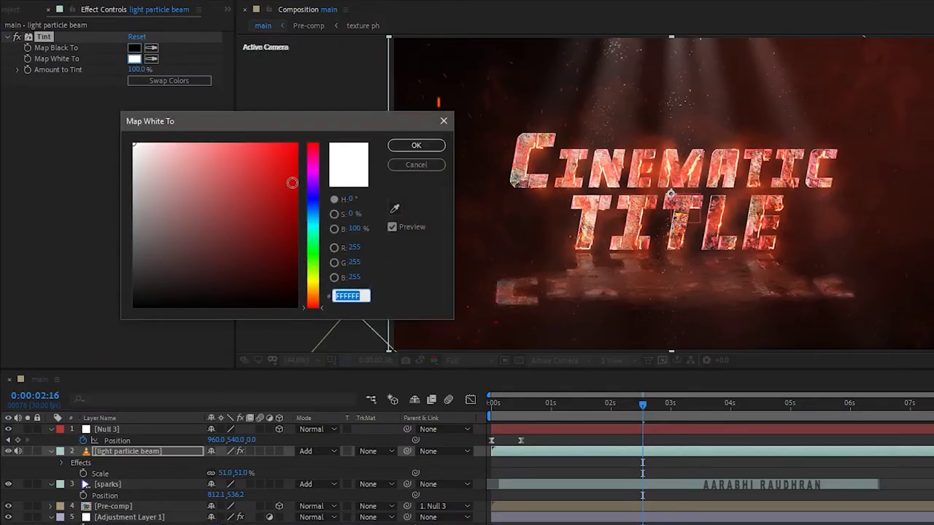
pyautogui.click(314, 304)
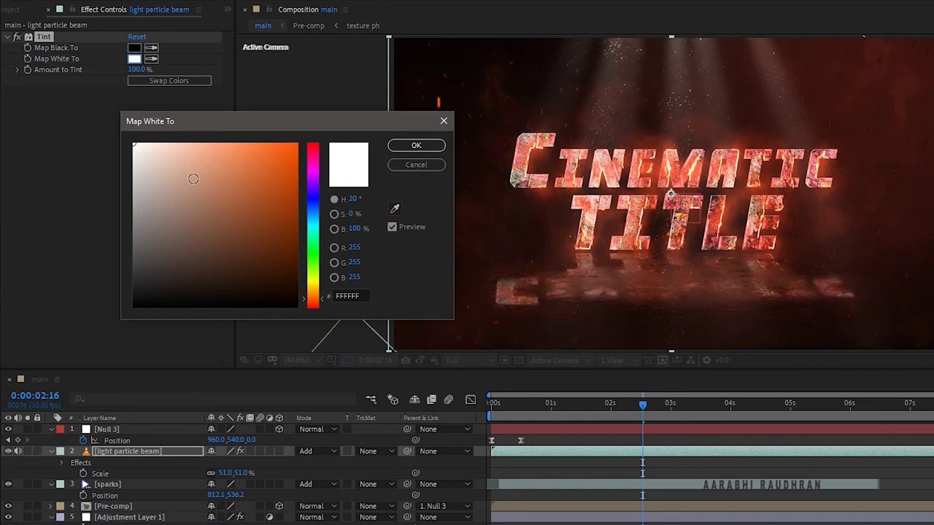
pyautogui.moveTo(230, 165)
pyautogui.mouseDown()
pyautogui.moveTo(241, 142)
pyautogui.moveTo(196, 137)
pyautogui.mouseUp()
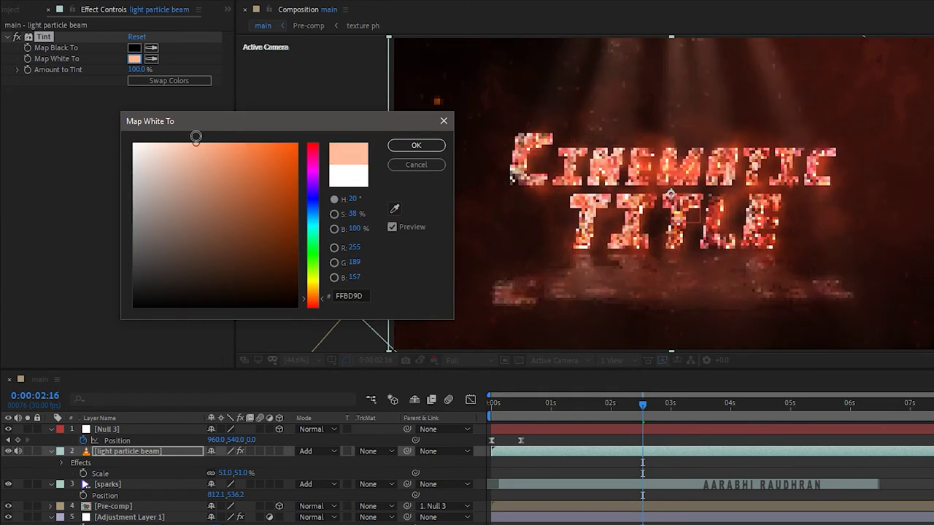
pyautogui.click(416, 145)
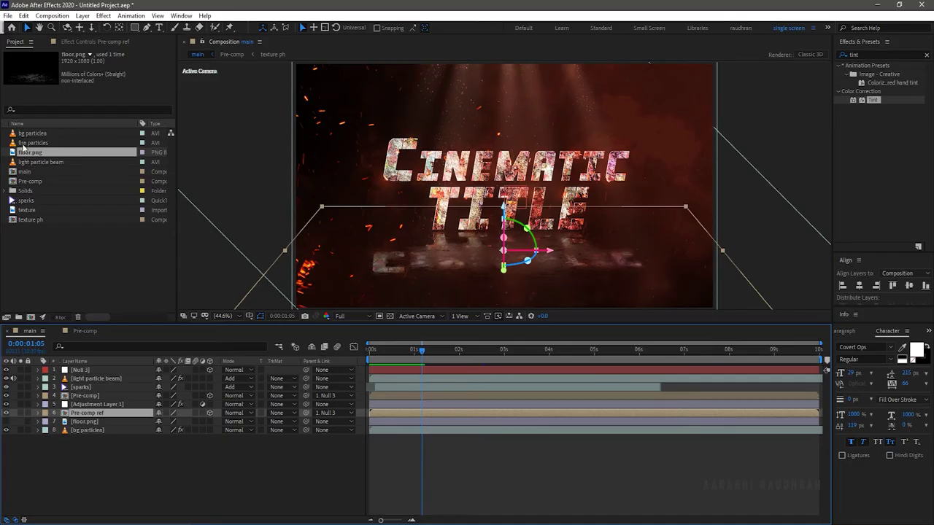
# Add the fire particles footage above the sparks layer and scale it to 32%.
pyautogui.click(24, 143)
pyautogui.moveTo(29, 144); pyautogui.dragTo(92, 390)
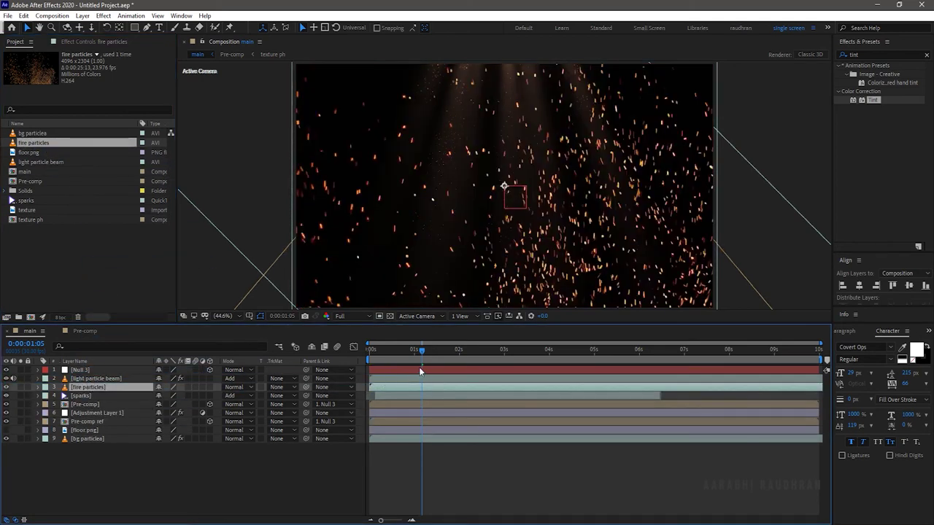
pyautogui.press('s')
pyautogui.moveTo(190, 397); pyautogui.dragTo(160, 397)
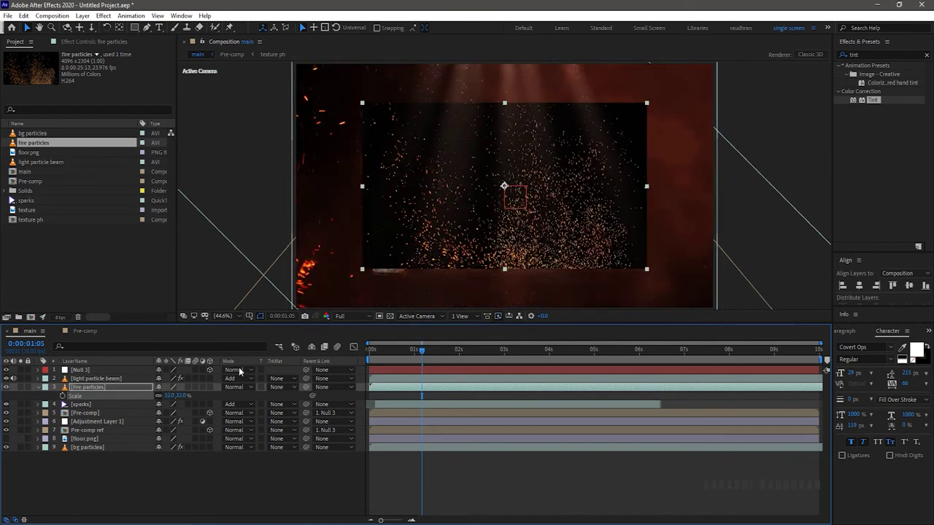
# Raise the fire particles layer over the upper part of the title, to position 960, 62.
pyautogui.press('p')
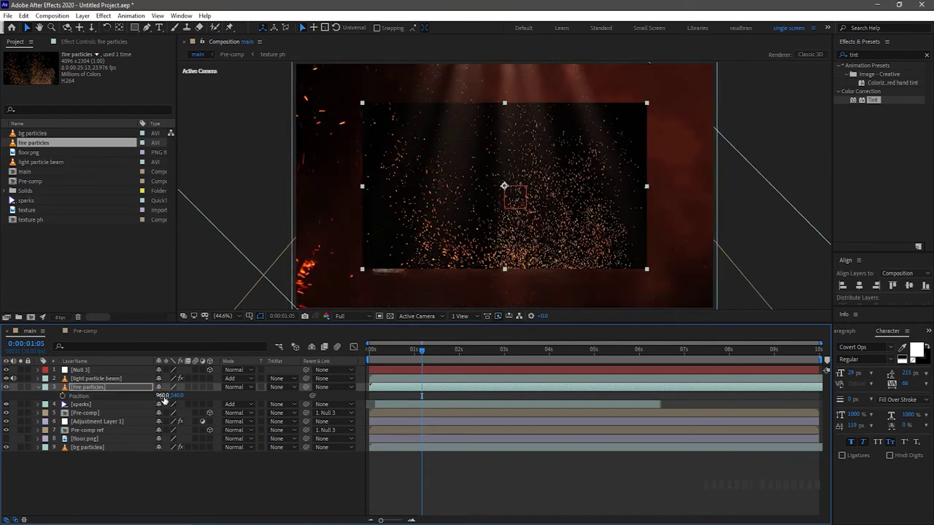
pyautogui.moveTo(175, 395); pyautogui.dragTo(38, 310)
# Draw a closed freeform Pen mask on the fire particles layer, following the top edge of the title and enclosing the particles above it.
pyautogui.press('/')
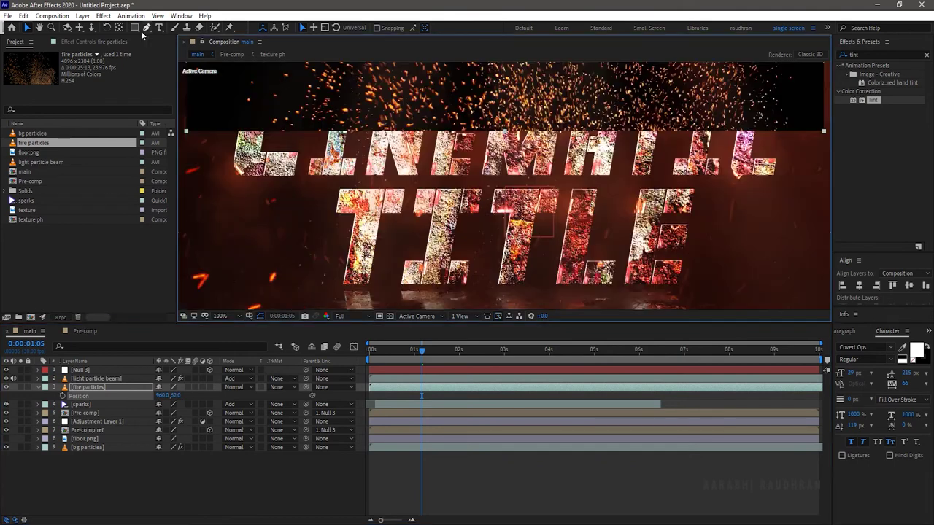
pyautogui.click(146, 28)
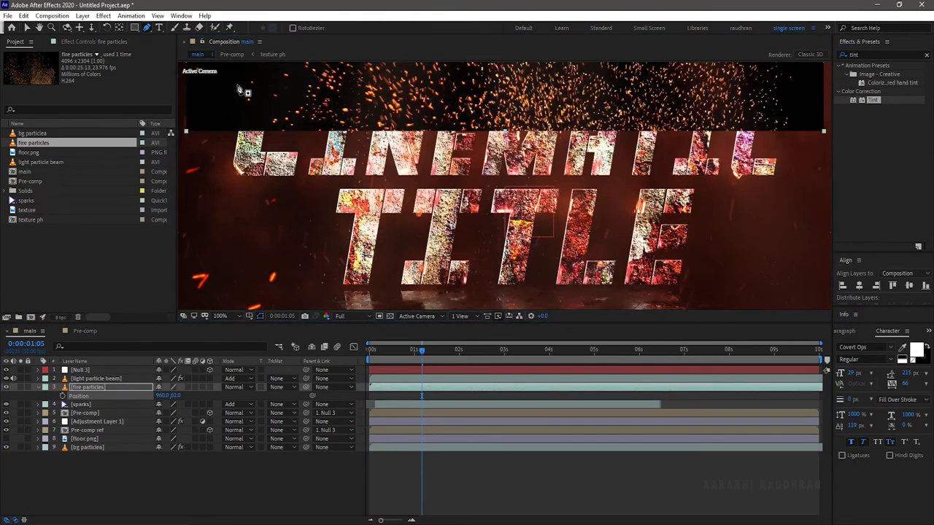
pyautogui.moveTo(227, 92); pyautogui.dragTo(239, 108)
pyautogui.moveTo(254, 119); pyautogui.dragTo(282, 125)
pyautogui.moveTo(358, 125); pyautogui.dragTo(386, 120)
pyautogui.moveTo(419, 98); pyautogui.dragTo(442, 84)
pyautogui.moveTo(453, 112); pyautogui.dragTo(574, 115)
pyautogui.moveTo(641, 99); pyautogui.dragTo(693, 82)
pyautogui.moveTo(708, 95); pyautogui.dragTo(802, 88)
pyautogui.moveTo(752, 123); pyautogui.dragTo(613, 131)
pyautogui.moveTo(611, 132); pyautogui.dragTo(738, 65)
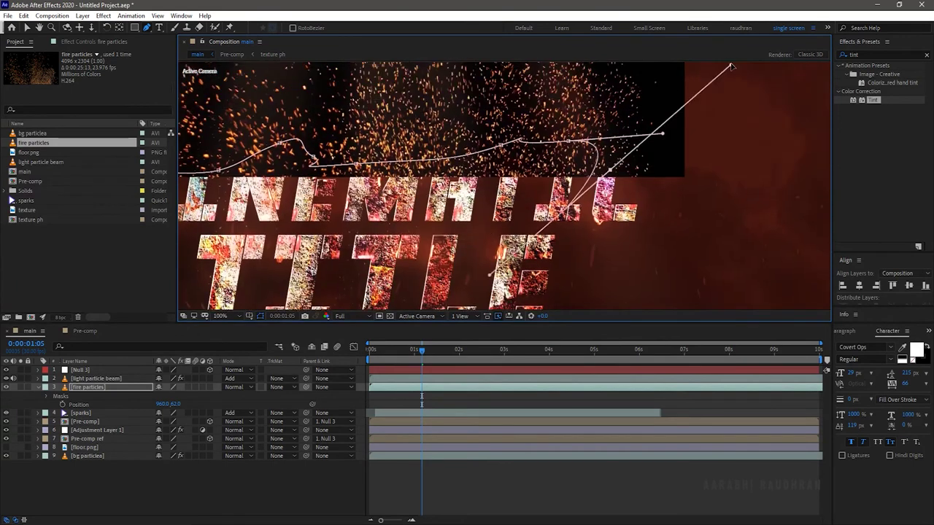
pyautogui.click(612, 126)
pyautogui.click(653, 89)
pyautogui.click(697, 71)
pyautogui.hotkey('shift', '/')
pyautogui.click(635, 97)
pyautogui.click(591, 91)
pyautogui.click(523, 100)
pyautogui.click(472, 108)
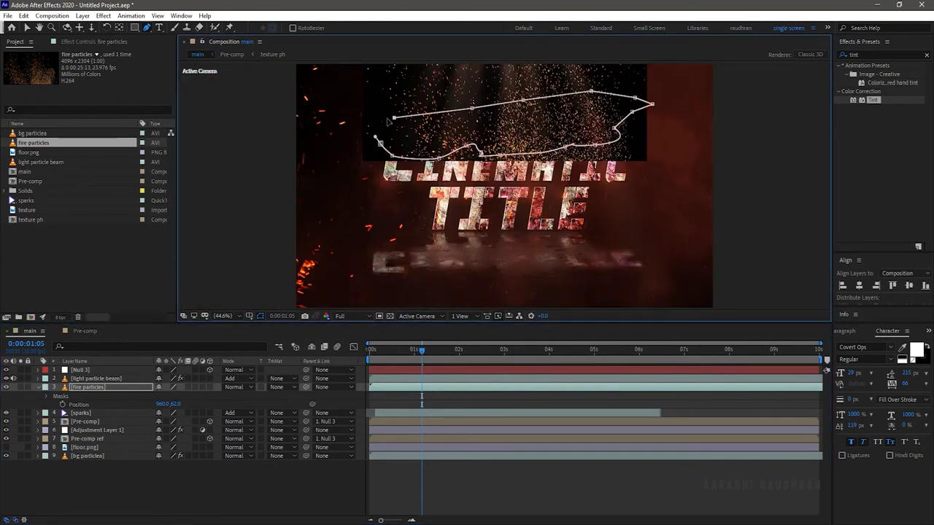
pyautogui.click(371, 126)
# Set the fire particles mask feather to 200 pixels and extend the mask's lower curve over the title's last letters.
pyautogui.press('f')
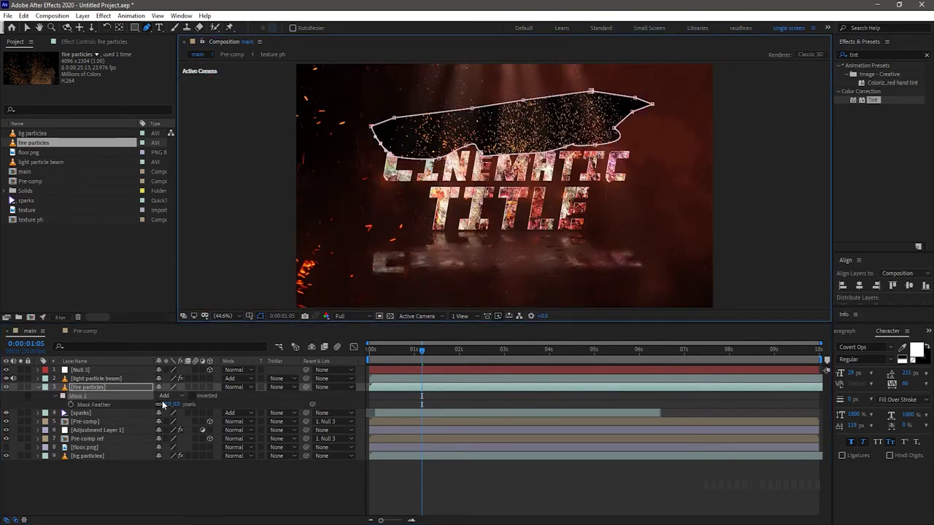
pyautogui.click(170, 404)
pyautogui.write('200')
pyautogui.press('Return')
pyautogui.moveTo(596, 145); pyautogui.dragTo(618, 156)
pyautogui.click(565, 147)
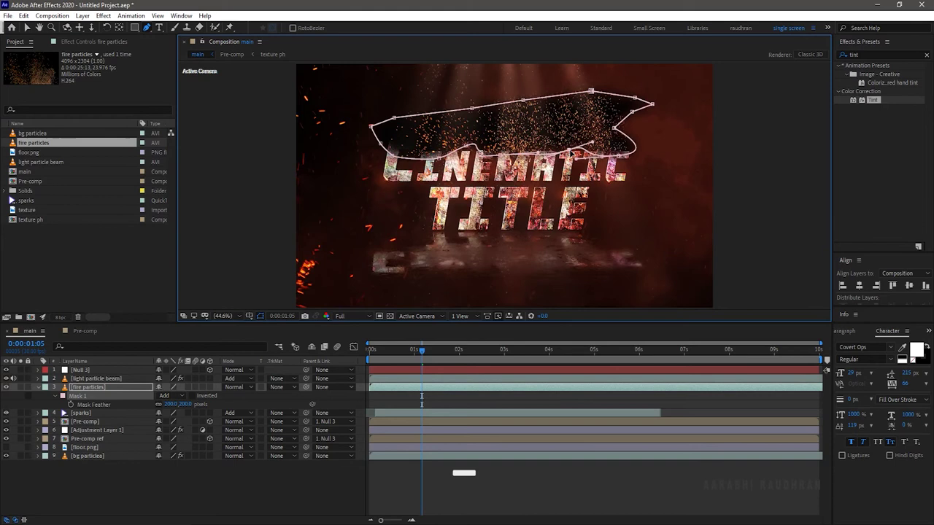
# Set the fire particles layer's blending mode to Add and reshape the upper edge of its mask.
pyautogui.click(234, 387)
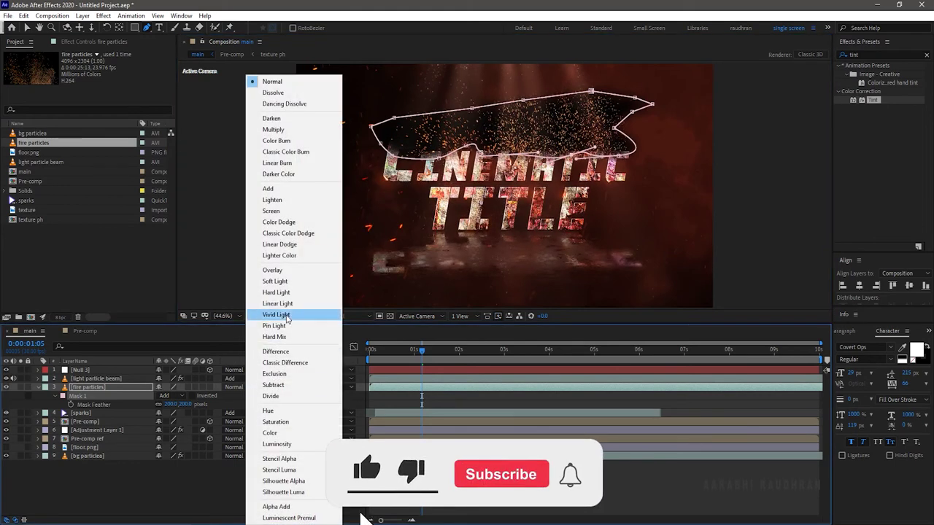
pyautogui.click(296, 190)
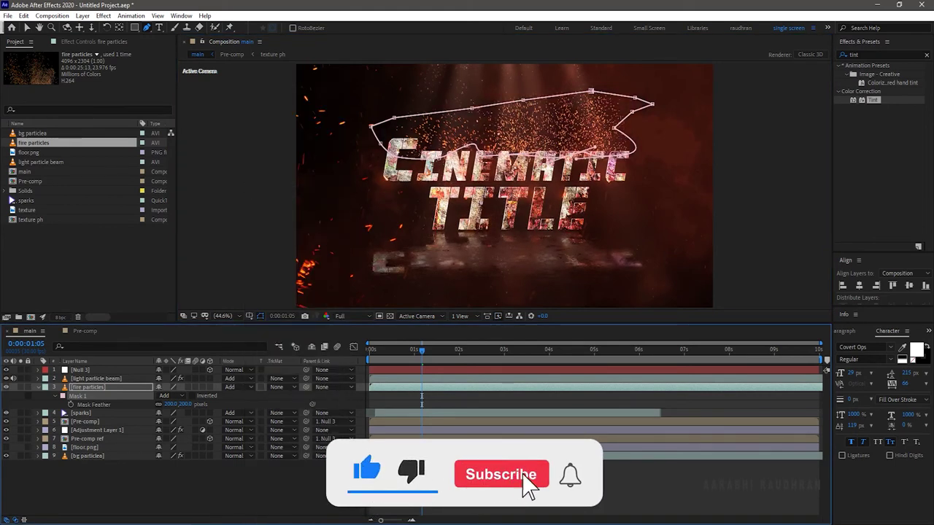
pyautogui.moveTo(395, 118); pyautogui.dragTo(546, 97)
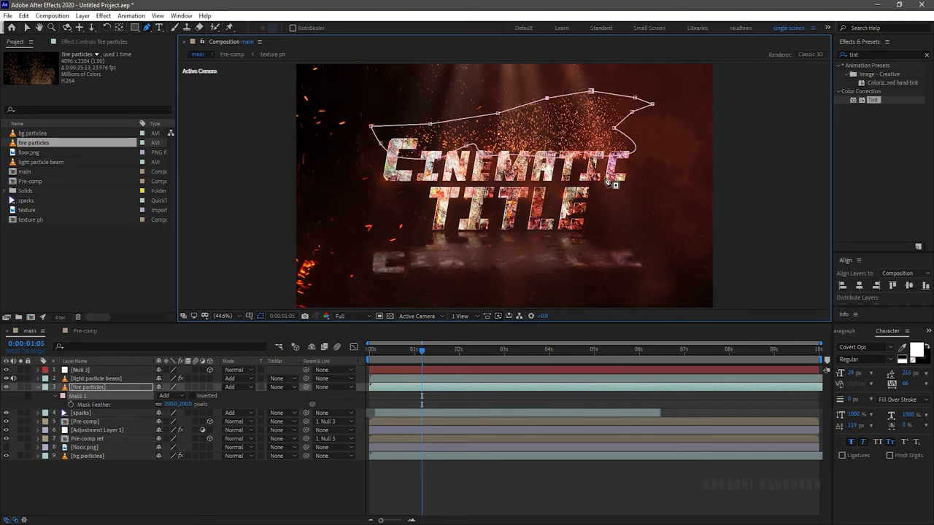
# Flip the fire particles layer horizontally.
pyautogui.rightClick(120, 385)
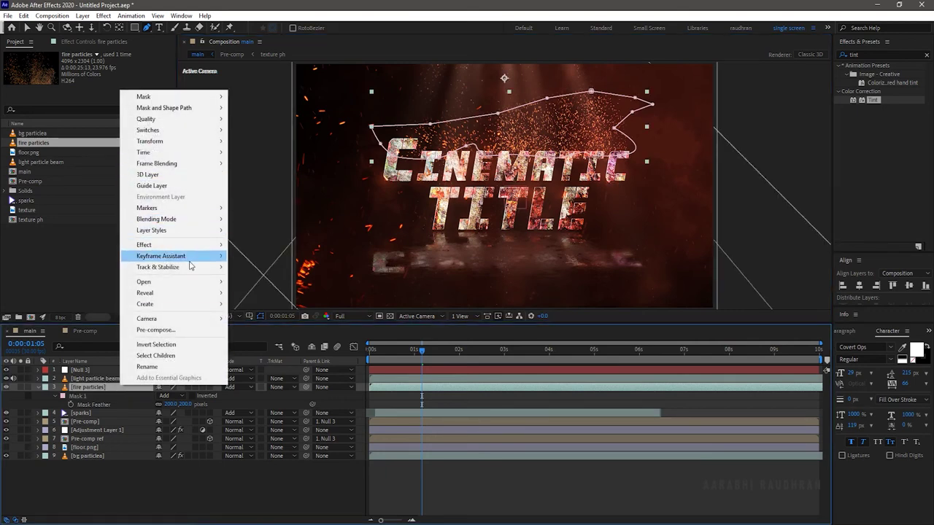
pyautogui.moveTo(185, 151)
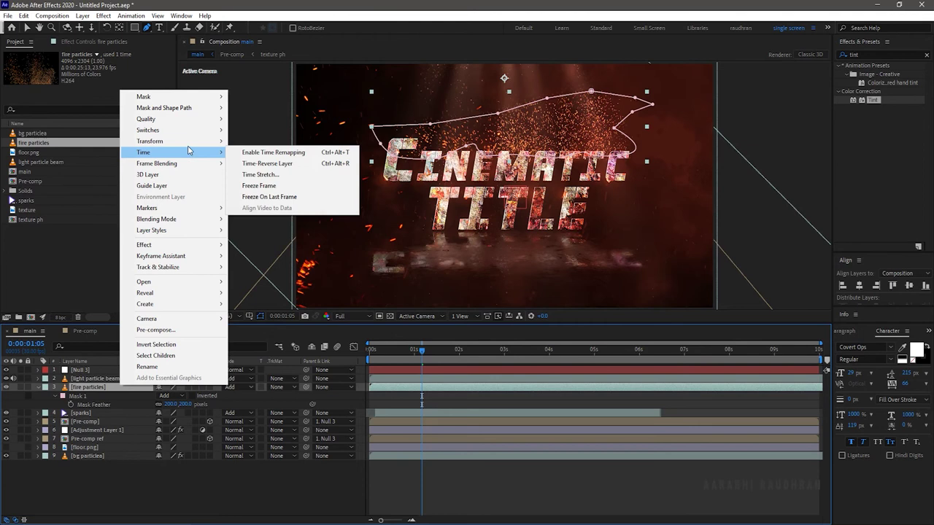
pyautogui.click(292, 230)
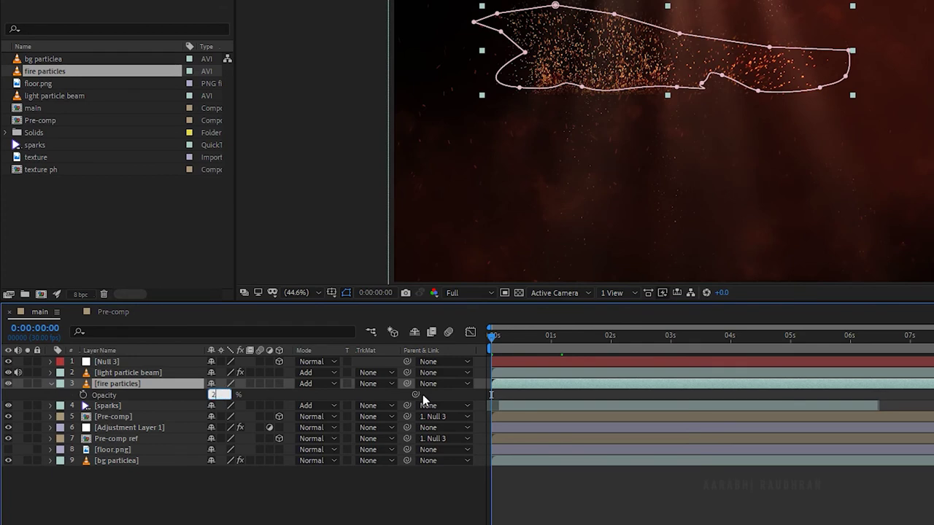
# Animate the fire particles layer's opacity from 0% at the start to 25% at about 0:00:00:15, with Easy Ease on both keyframes.
pyautogui.press('Return')
pyautogui.click(521, 337)
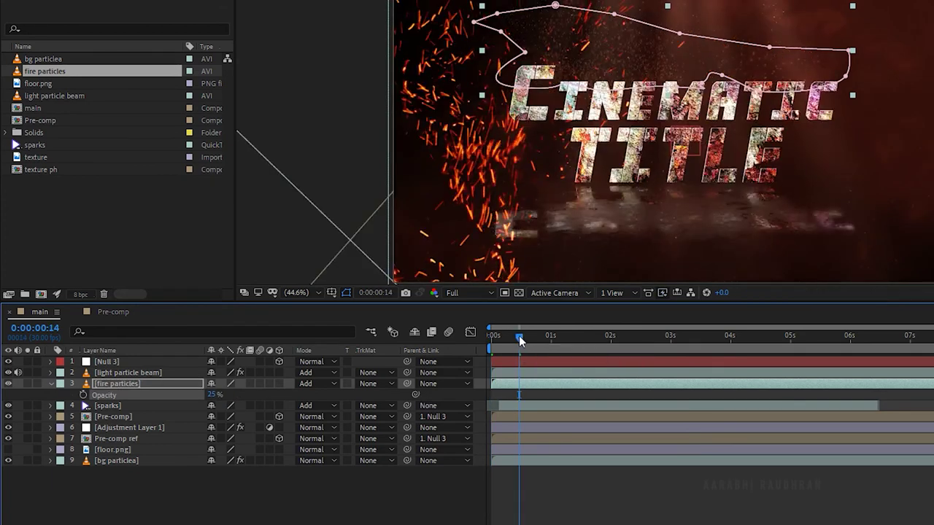
pyautogui.click(83, 394)
pyautogui.press('Home')
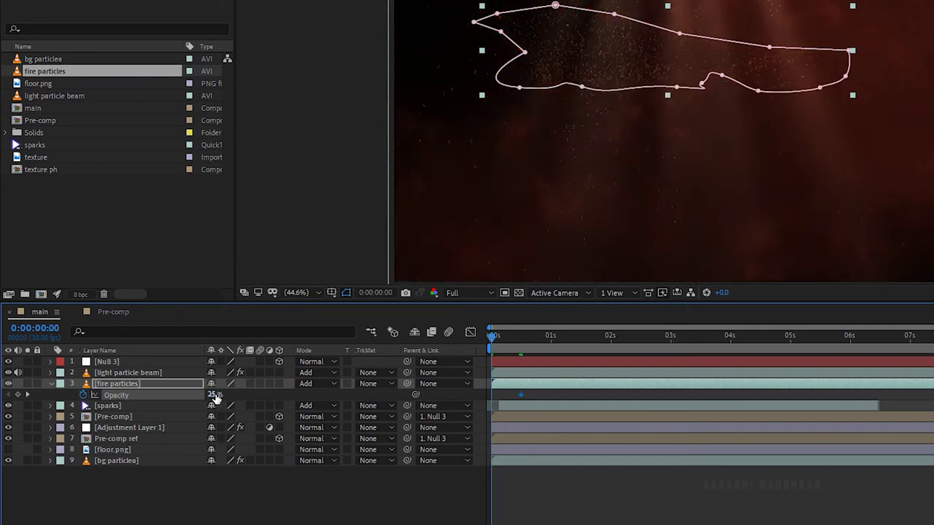
pyautogui.moveTo(215, 395); pyautogui.dragTo(136, 398)
pyautogui.click(570, 491)
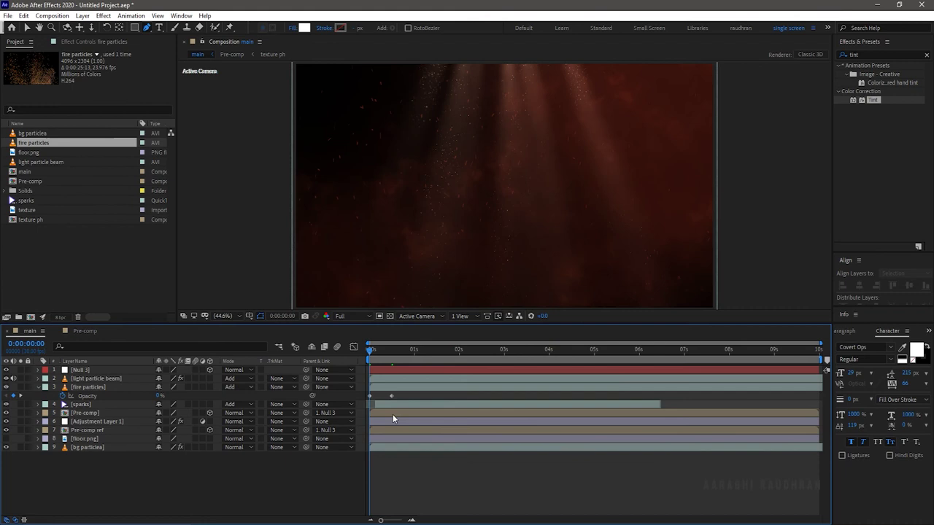
pyautogui.click(521, 396)
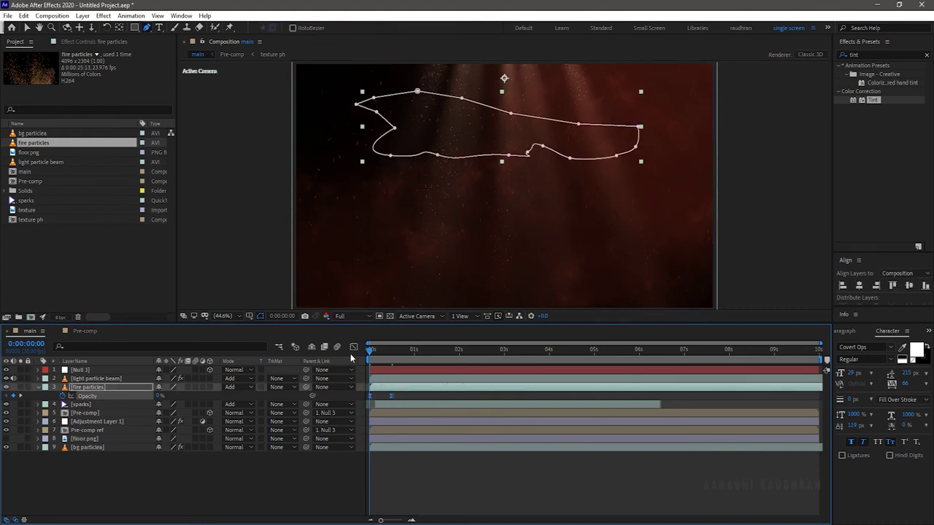
# Adjust the speed curve between the fire particles layer's two opacity keyframes in the graph editor.
pyautogui.click(353, 348)
pyautogui.moveTo(453, 431); pyautogui.dragTo(391, 493)
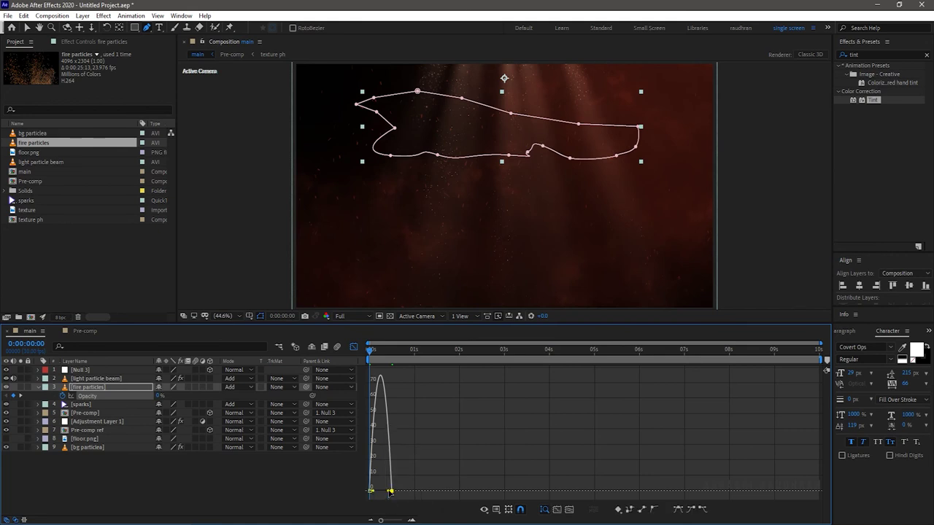
pyautogui.click(351, 349)
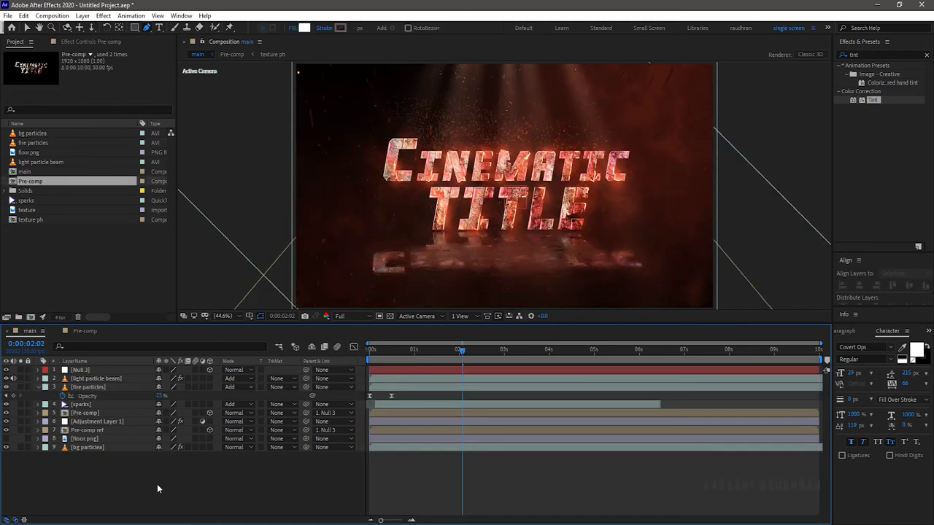
# Pre-compose all layers of the main composition with all attributes moved, and apply the Lumetri Color effect to the resulting layer.
pyautogui.moveTo(157, 484); pyautogui.dragTo(98, 367)
pyautogui.rightClick(99, 367)
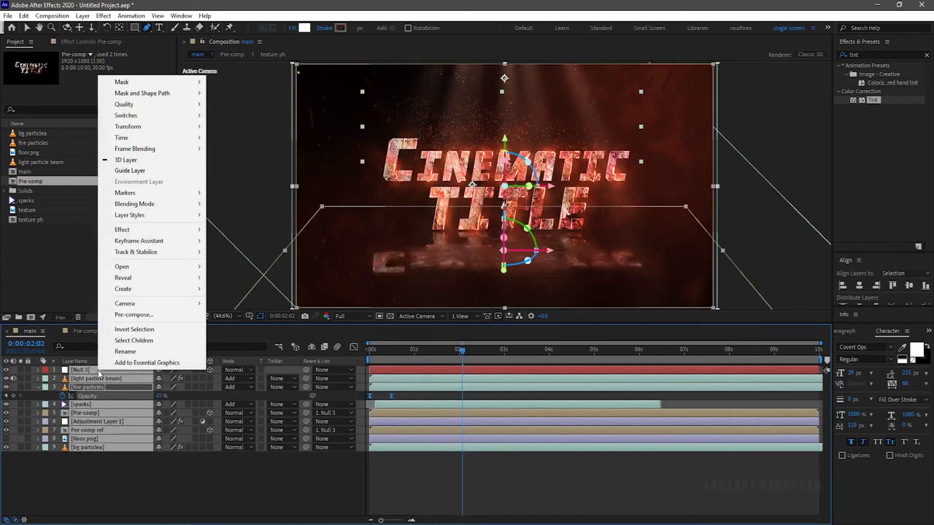
pyautogui.click(134, 314)
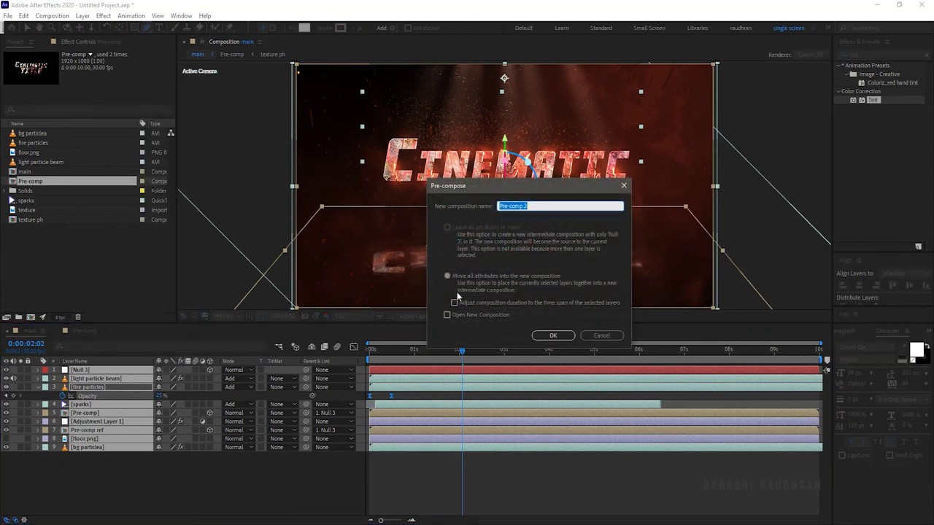
pyautogui.click(550, 338)
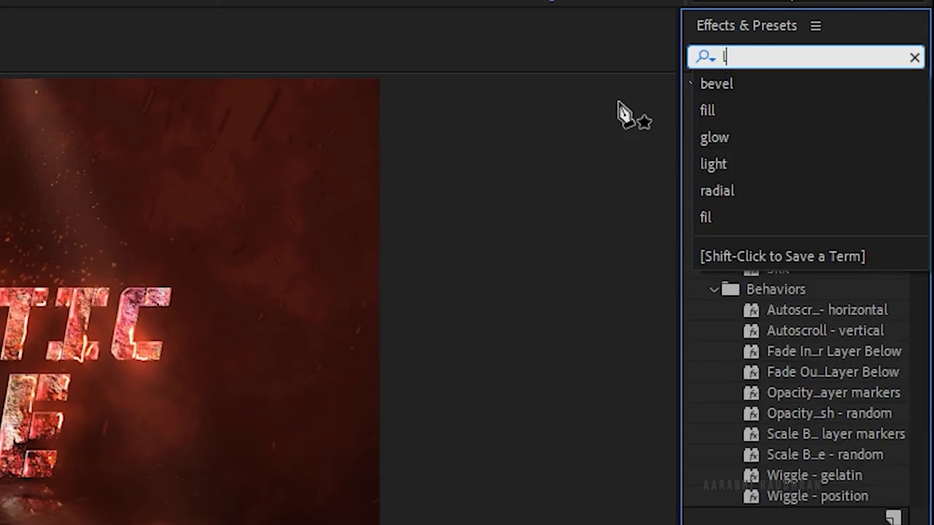
pyautogui.write('umetr')
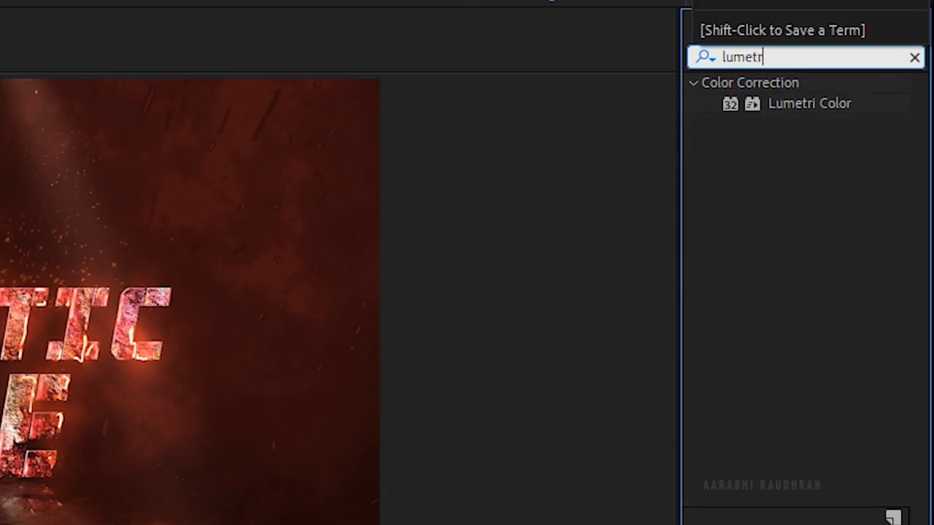
pyautogui.moveTo(788, 105); pyautogui.dragTo(137, 371)
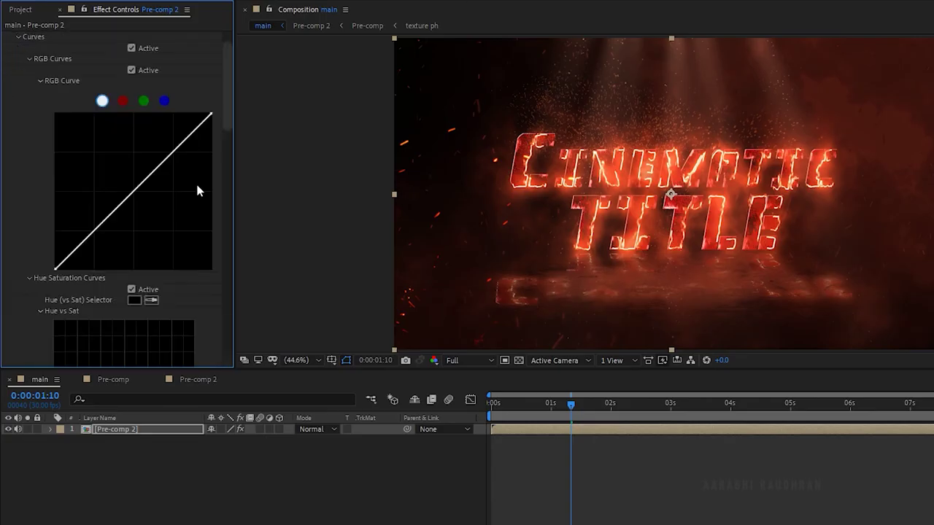
# Shape Lumetri's white RGB curve into a contrast S-curve and raise the midpoint of the red curve slightly.
pyautogui.moveTo(135, 192)
pyautogui.mouseDown()
pyautogui.moveTo(154, 208)
pyautogui.moveTo(140, 201)
pyautogui.mouseUp()
pyautogui.moveTo(179, 161); pyautogui.dragTo(172, 152)
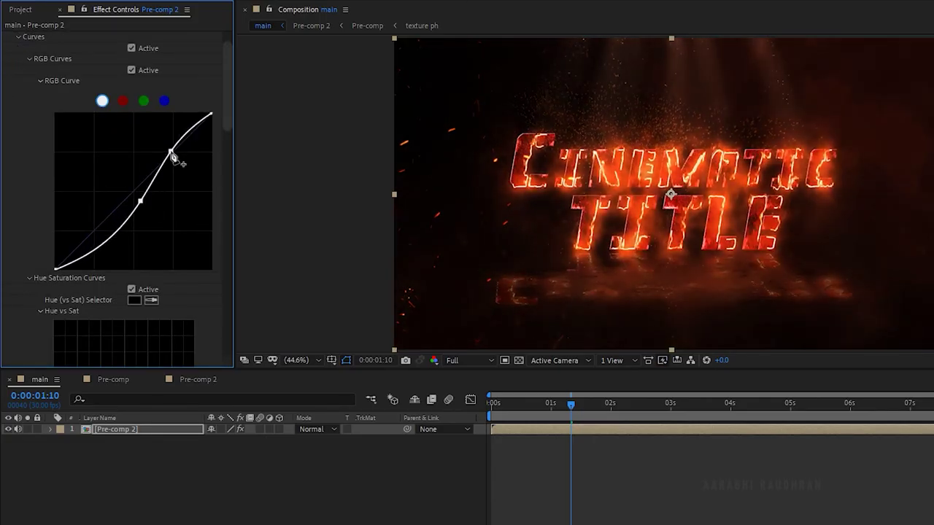
pyautogui.moveTo(111, 231); pyautogui.dragTo(106, 236)
pyautogui.click(123, 100)
pyautogui.moveTo(134, 190); pyautogui.dragTo(128, 185)
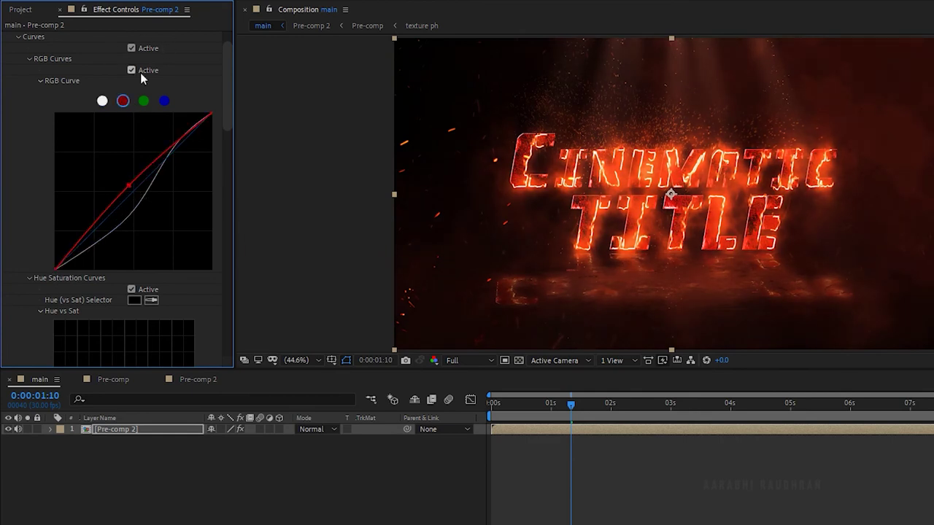
# Set Lumetri's creative Faded Film adjustment to 20.
pyautogui.scroll(1, 18, 63)
pyautogui.click(17, 59)
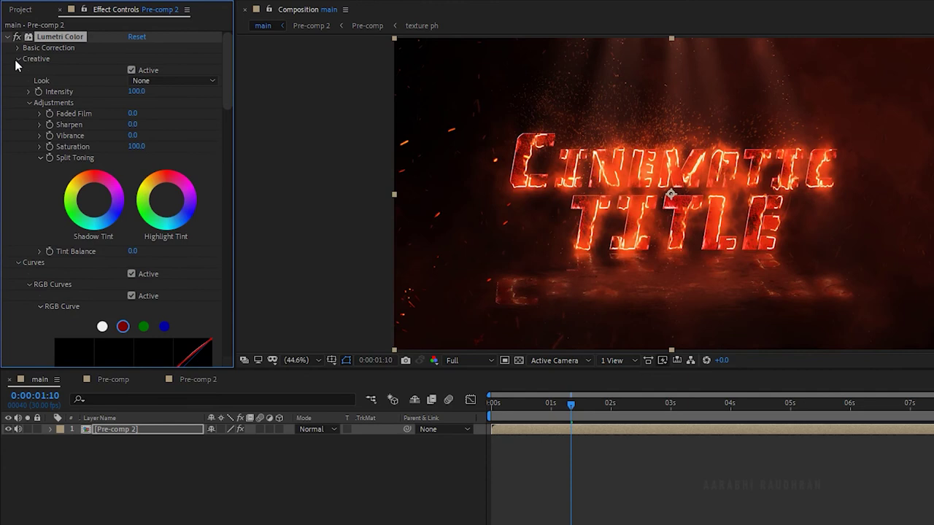
pyautogui.click(133, 114)
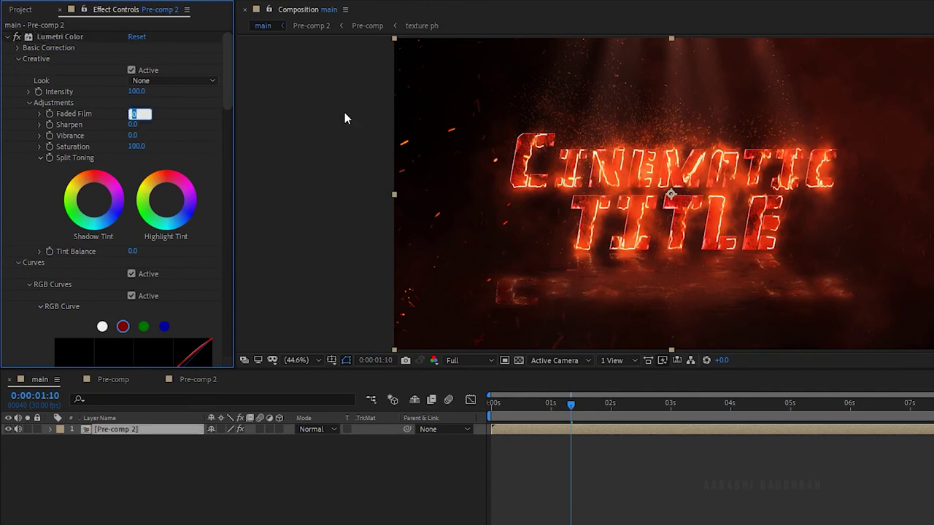
pyautogui.write('20')
pyautogui.press('Return')
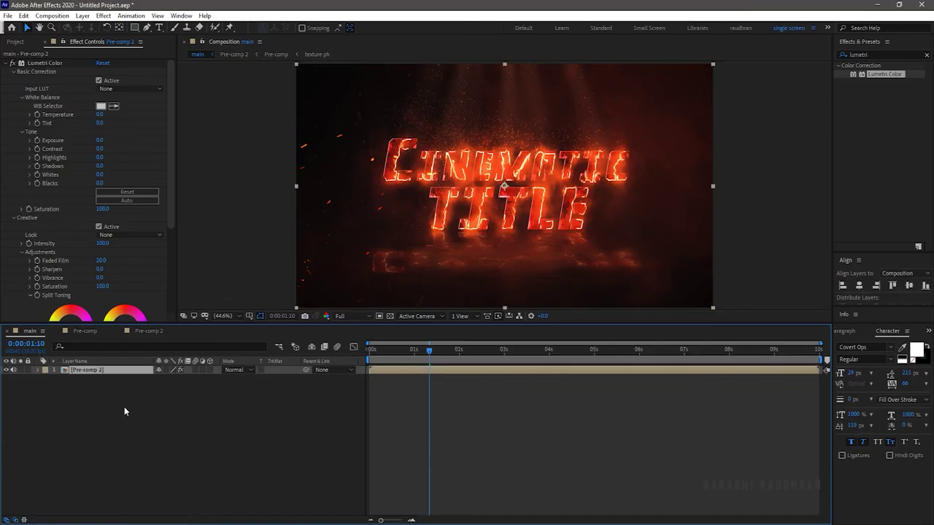
# Add an adjustment layer above the pre-comp and name it vignette.
pyautogui.rightClick(147, 424)
pyautogui.moveTo(182, 314)
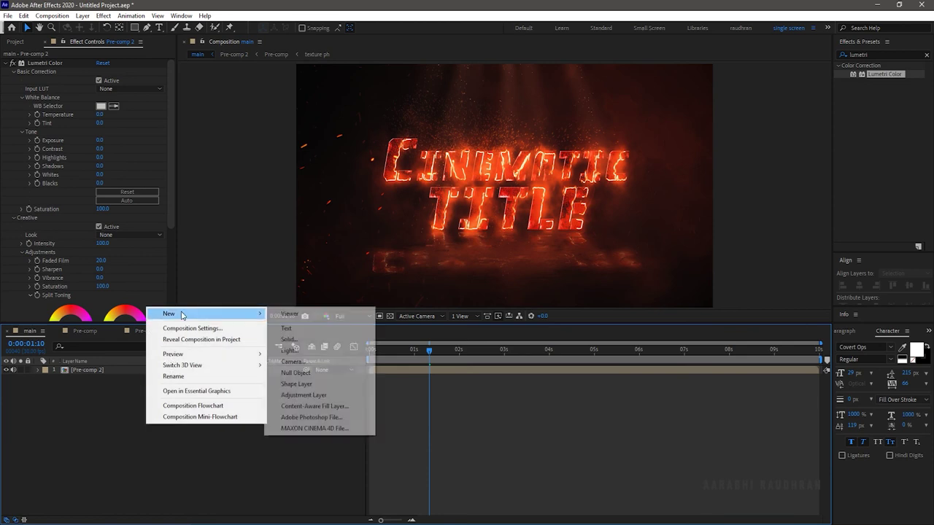
pyautogui.click(306, 394)
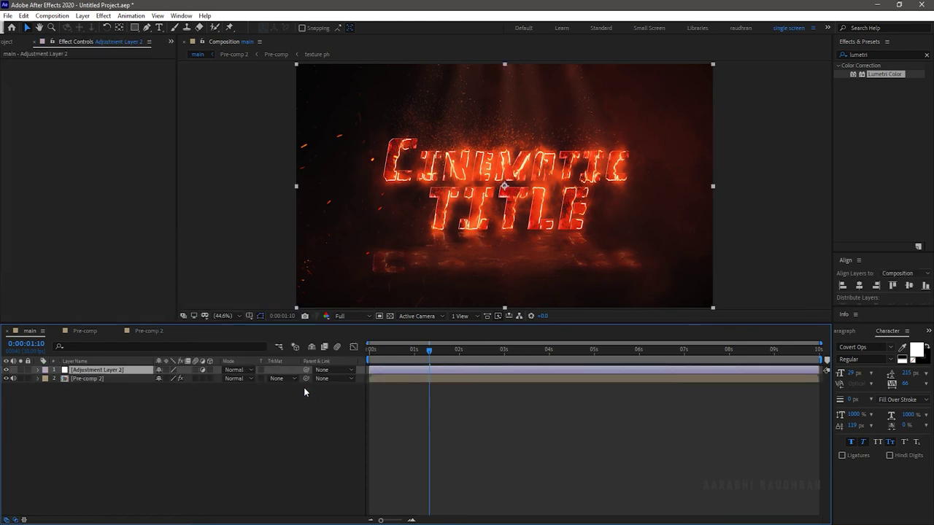
pyautogui.press('Return')
pyautogui.write('vignette')
pyautogui.press('Return')
# Apply CC Vignette to the vignette layer with Amount 150 and Angle of View 60.
pyautogui.click(848, 56)
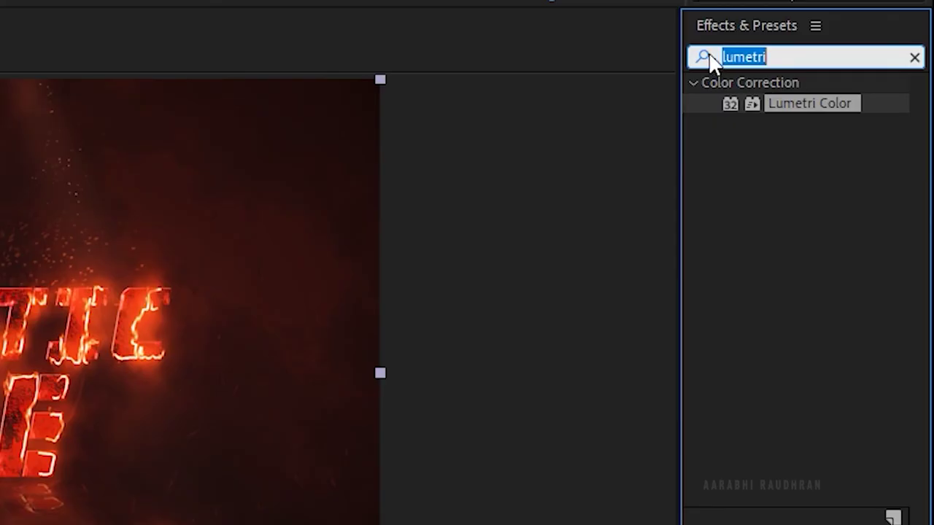
pyautogui.write('vignet')
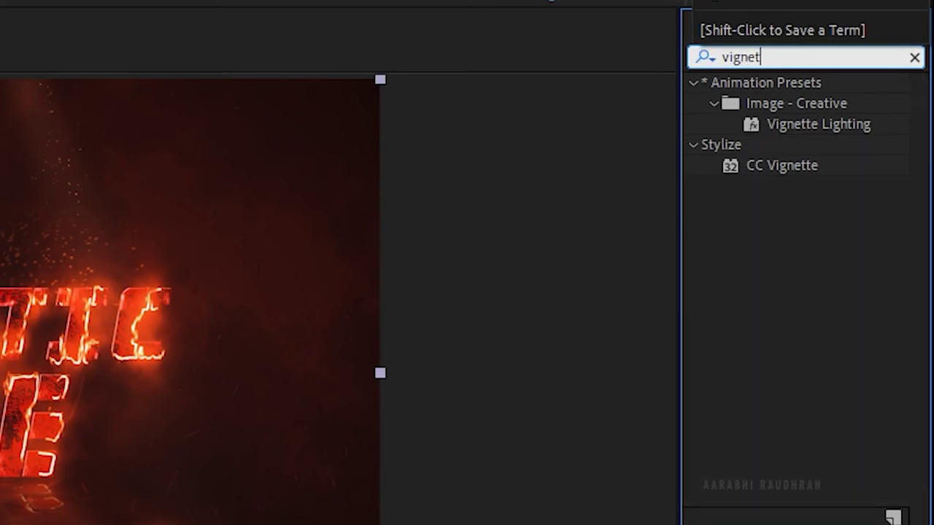
pyautogui.moveTo(785, 165); pyautogui.dragTo(110, 371)
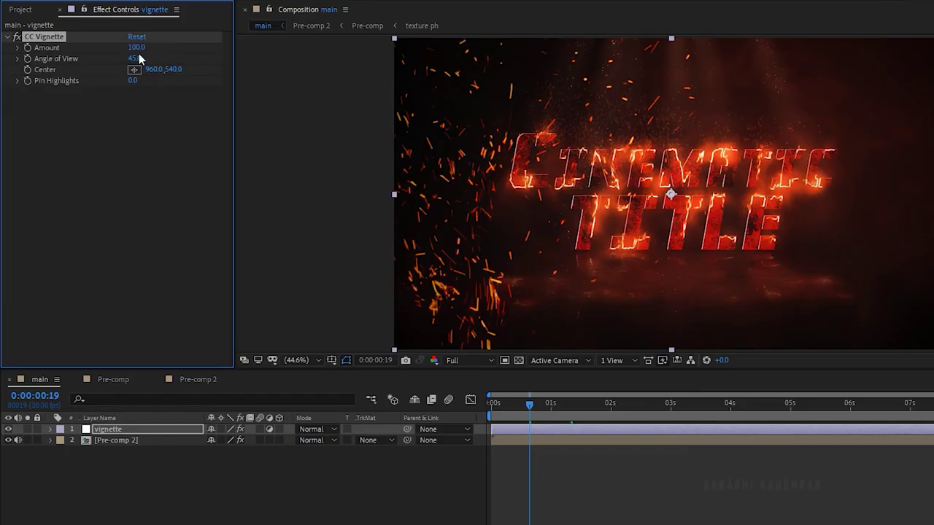
pyautogui.click(136, 46)
pyautogui.write('150')
pyautogui.press('Tab')
pyautogui.press('Return')
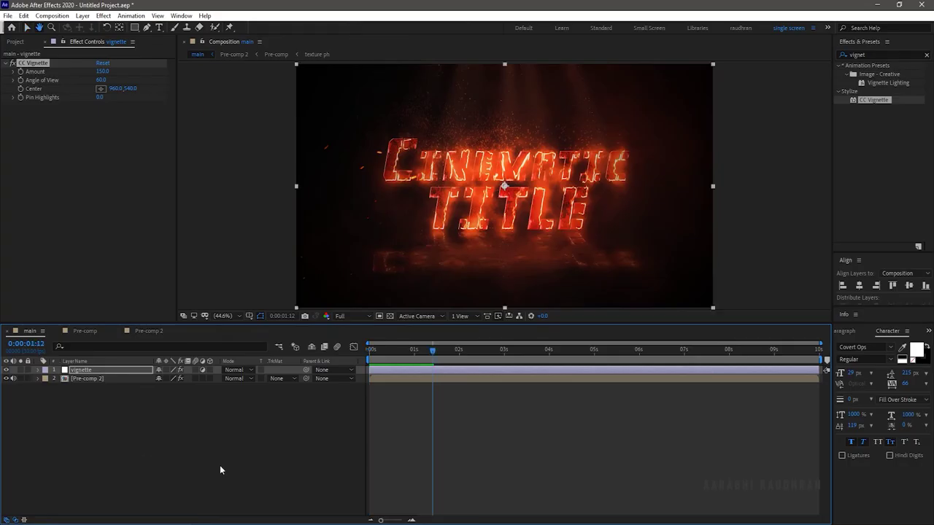
# Create a black 1920 x 1080 px solid named frame and give it an inverted rectangular mask covering the whole layer.
pyautogui.rightClick(220, 465)
pyautogui.moveTo(303, 362)
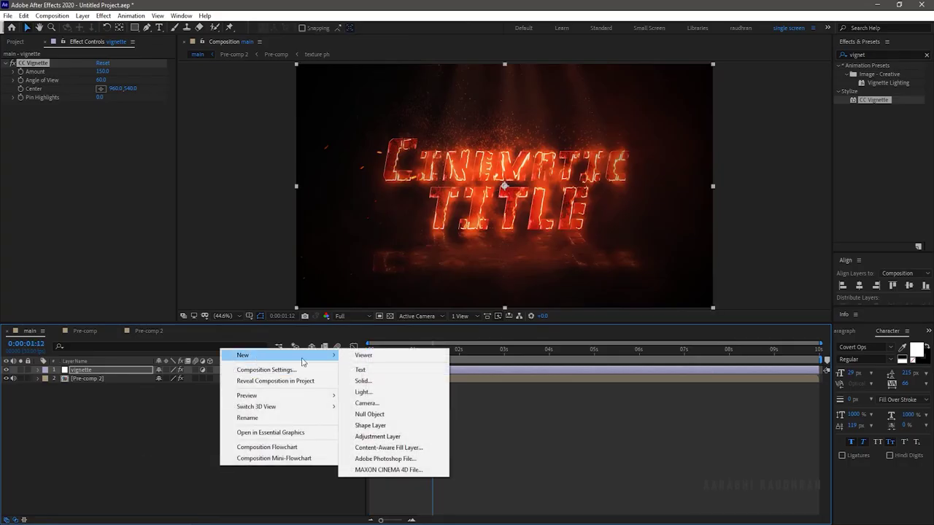
pyautogui.click(362, 381)
pyautogui.write('fram')
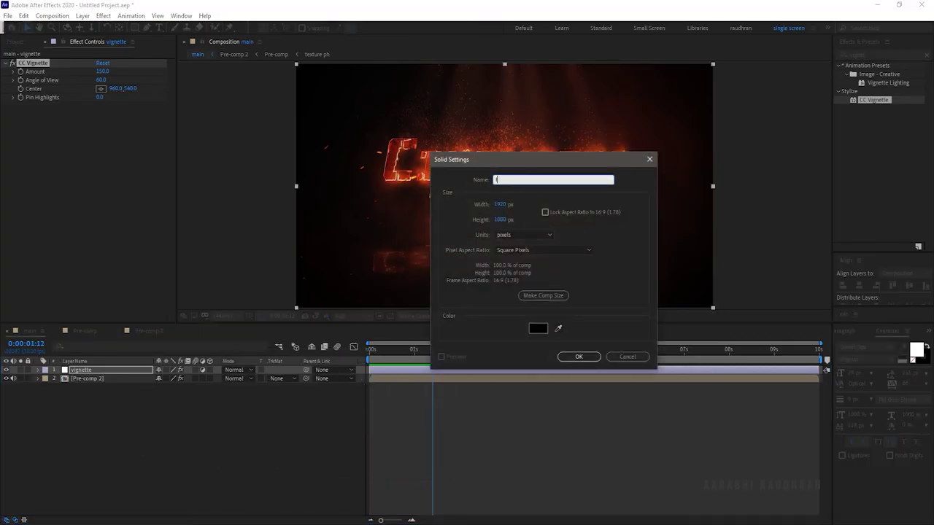
pyautogui.click(584, 356)
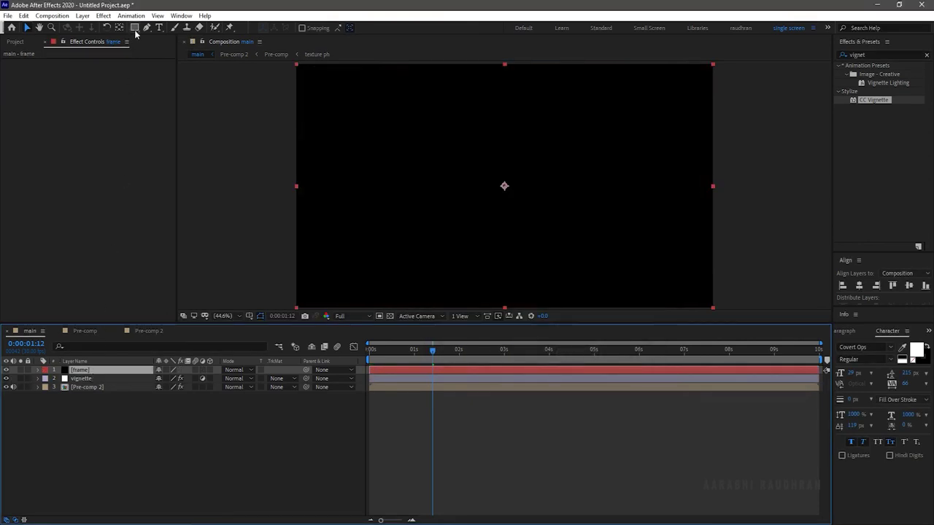
pyautogui.doubleClick(135, 29)
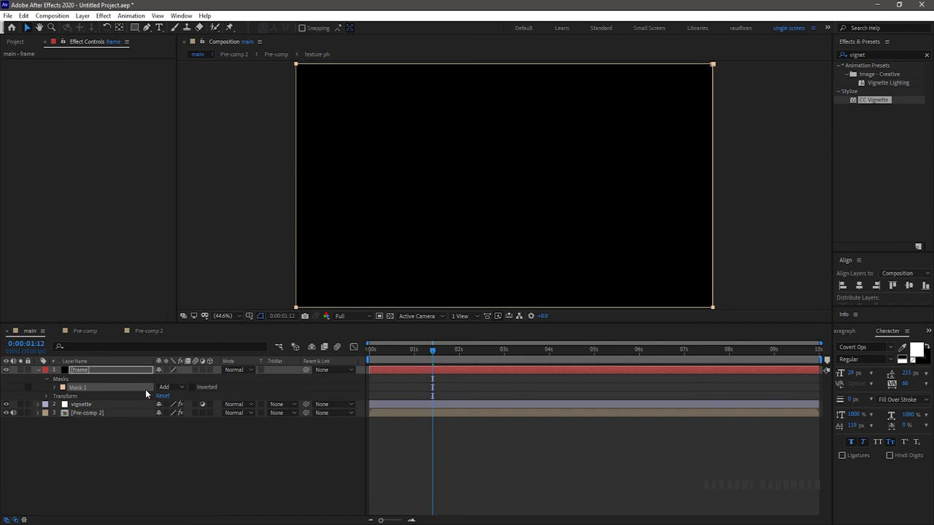
pyautogui.click(192, 387)
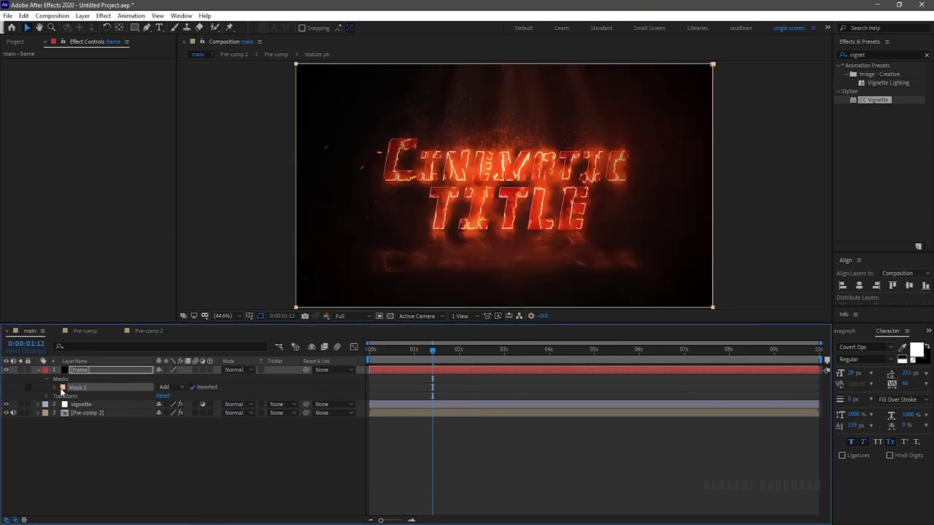
# Set the frame mask's shape units to % of source and its top bound to 15%.
pyautogui.click(56, 388)
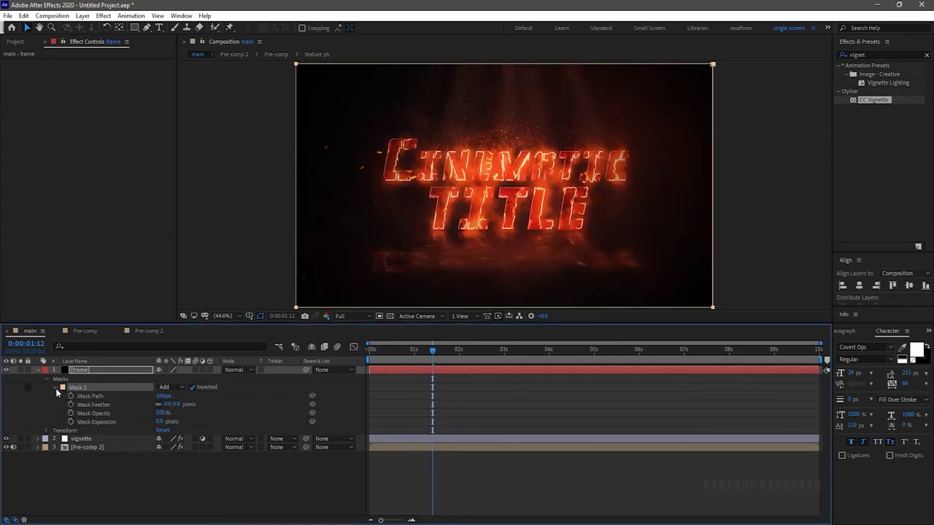
pyautogui.click(164, 397)
pyautogui.click(279, 167)
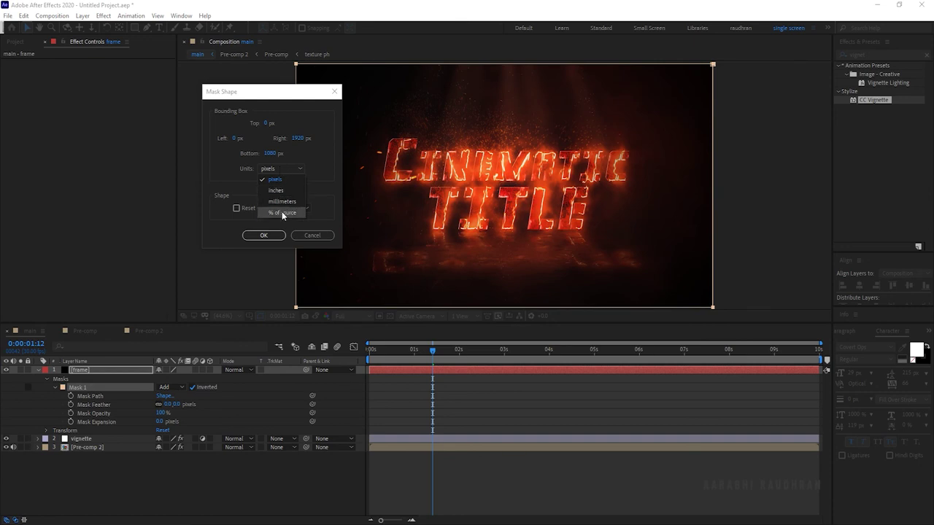
pyautogui.click(274, 211)
pyautogui.click(279, 123)
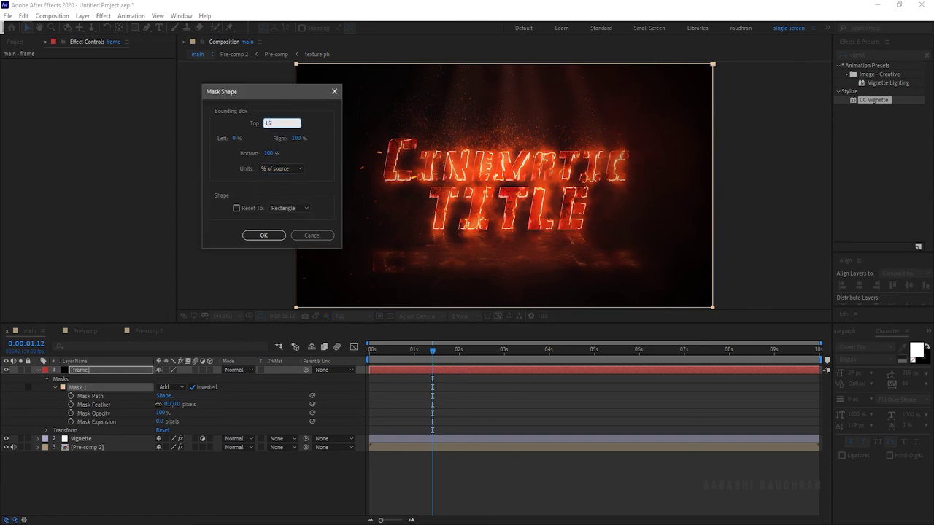